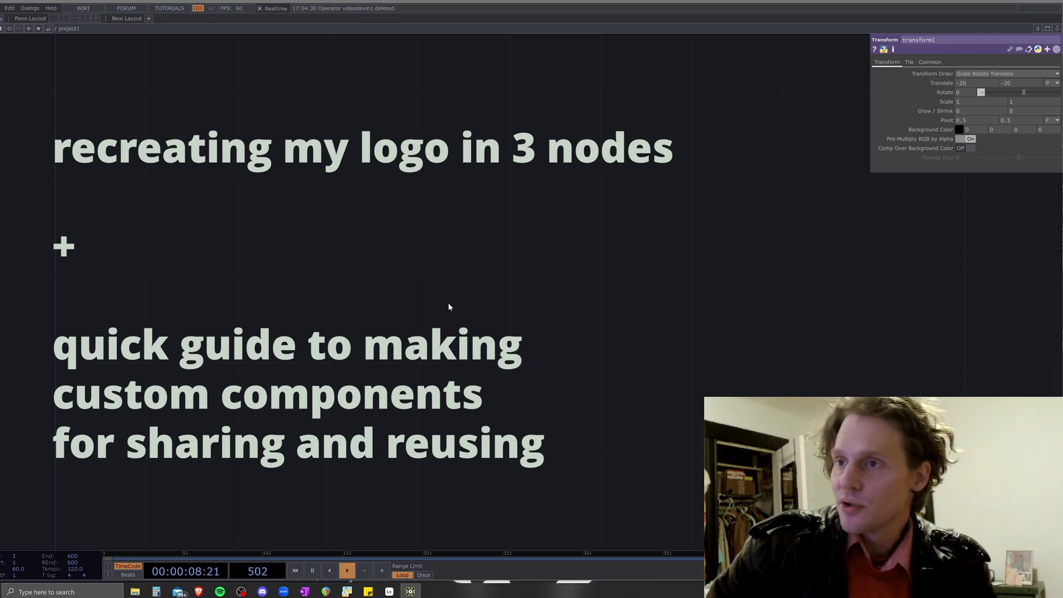
Add a Rectangle TOP to the empty network
{"action": "key", "text": "Tab"}
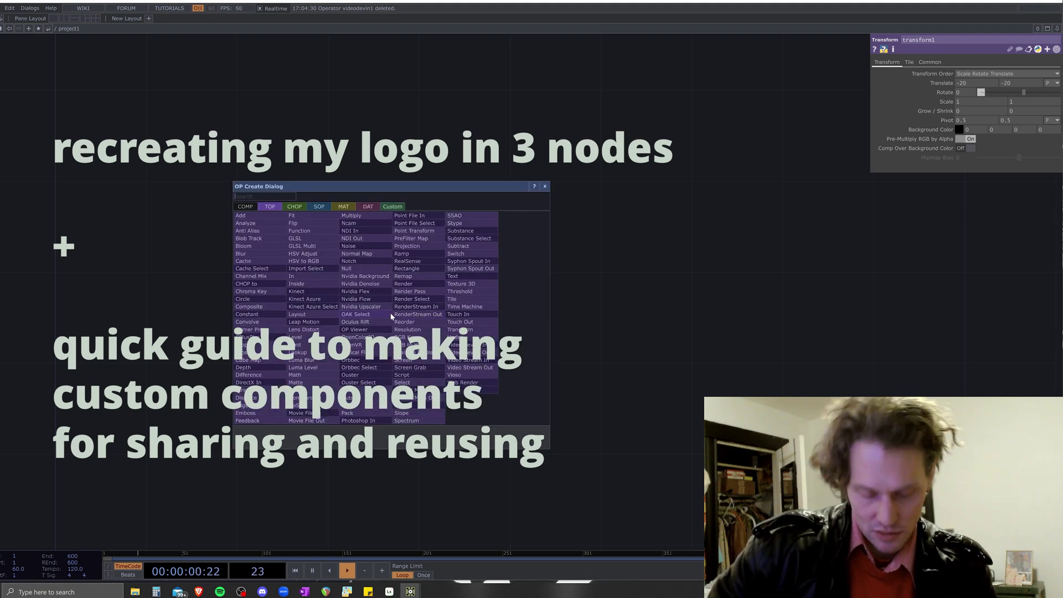
{"action": "type", "text": "re"}
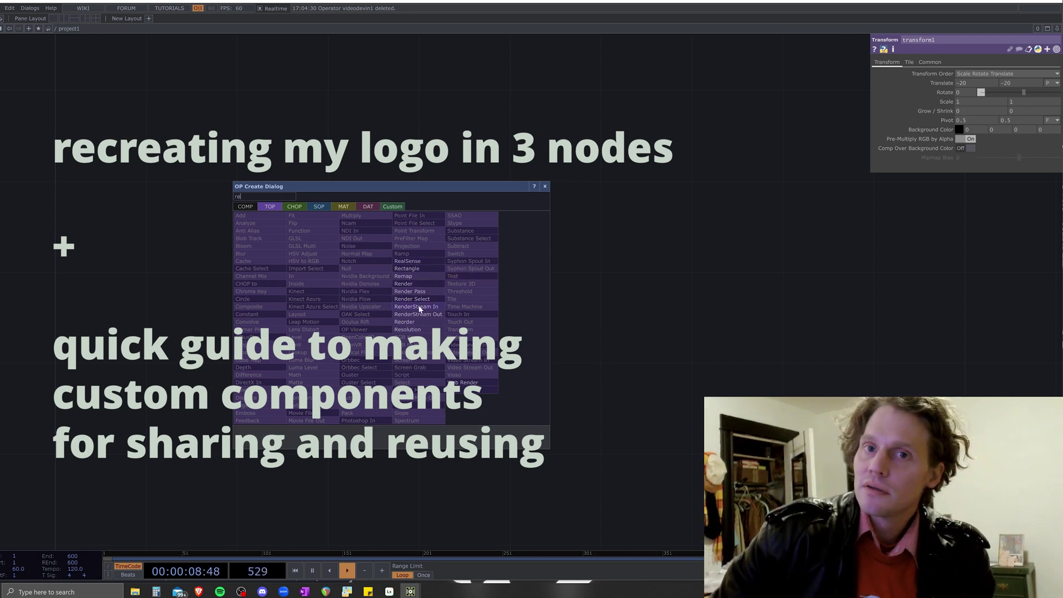
{"action": "left_click", "coordinate": [427, 268]}
{"action": "left_click", "coordinate": [410, 265]}
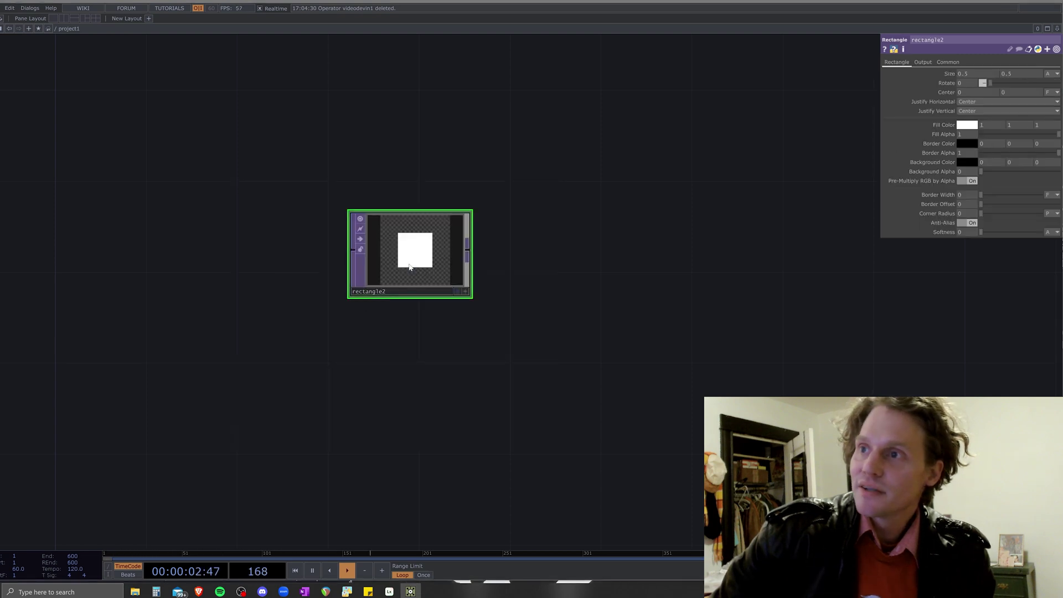
{"action": "scroll", "coordinate": [402, 246], "scroll_direction": "up", "scroll_amount": 3}
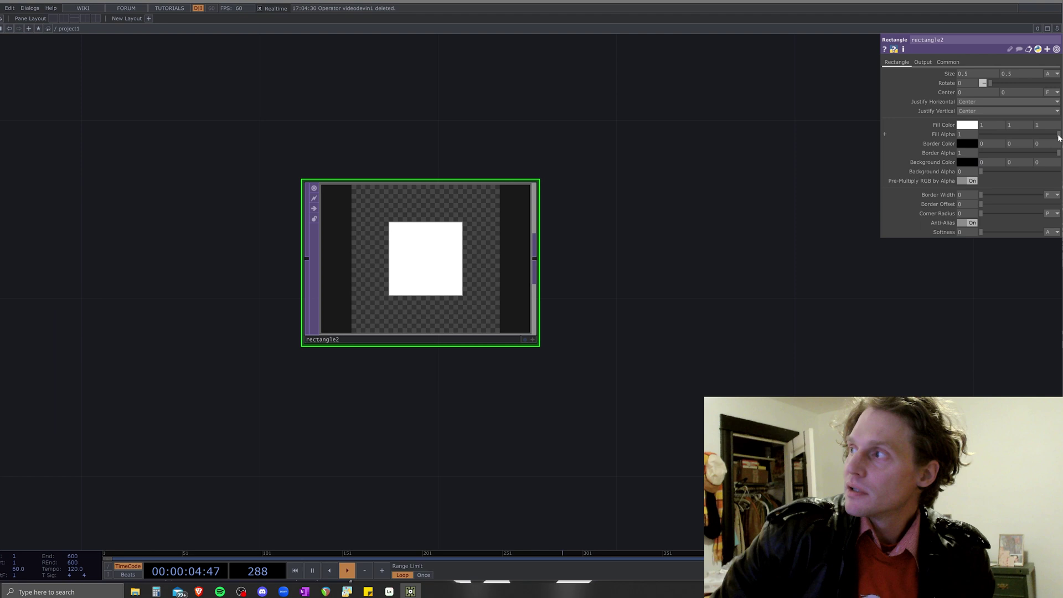
Set the rectangle's fill alpha to 0 and its border width to about 0.018
{"action": "left_click_drag", "start_coordinate": [1059, 138], "coordinate": [798, 140]}
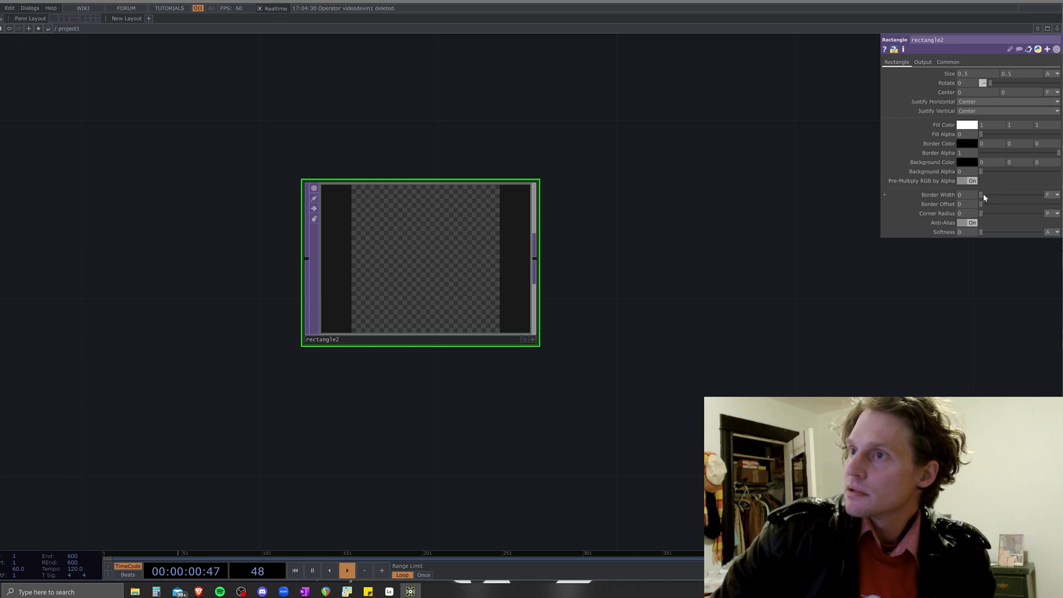
{"action": "left_click_drag", "start_coordinate": [980, 194], "coordinate": [993, 197]}
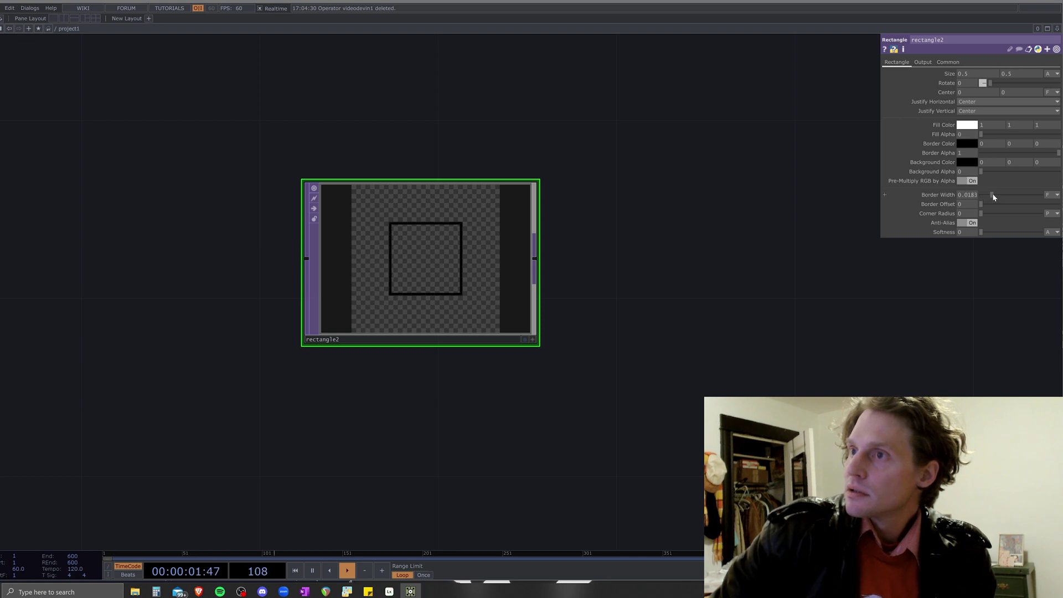
Colour the rectangle's border bright green (0, 1, 0.35) and raise its background alpha to 1
{"action": "left_click", "coordinate": [967, 143]}
{"action": "left_click", "coordinate": [981, 108]}
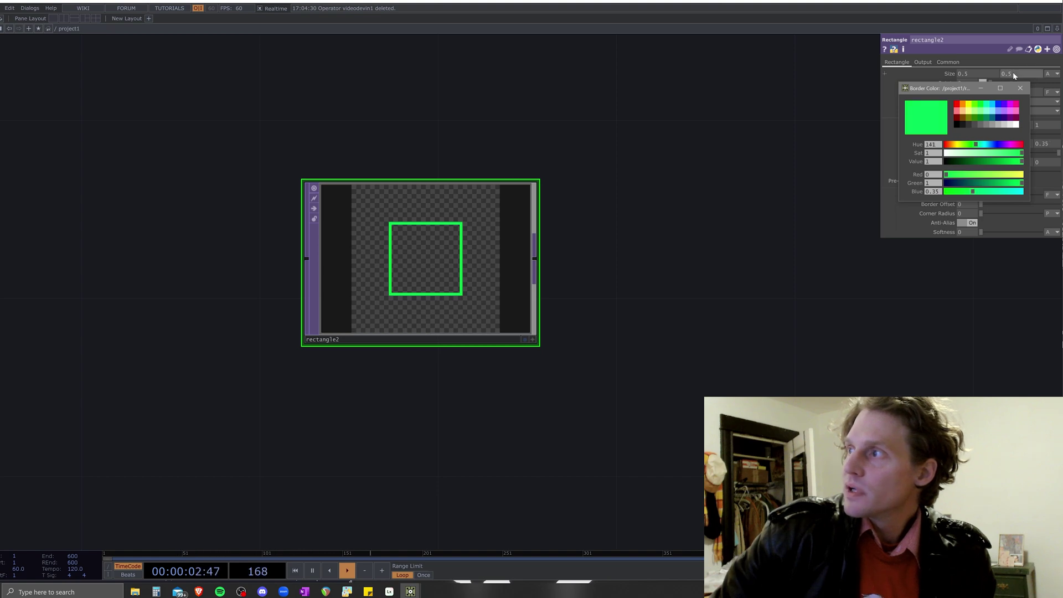
{"action": "left_click", "coordinate": [1020, 88]}
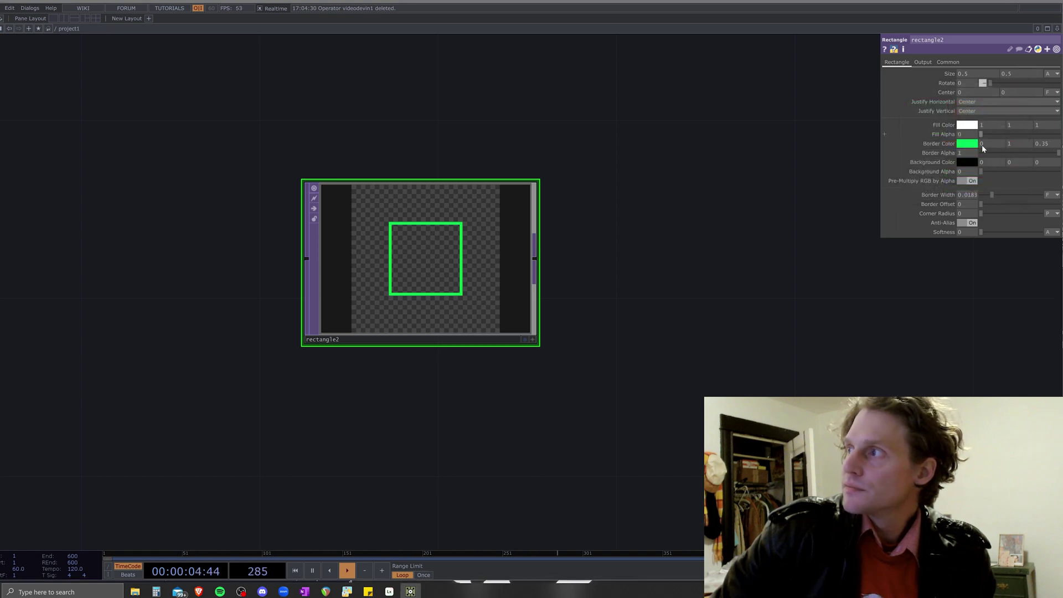
{"action": "left_click_drag", "start_coordinate": [734, 239], "coordinate": [727, 273]}
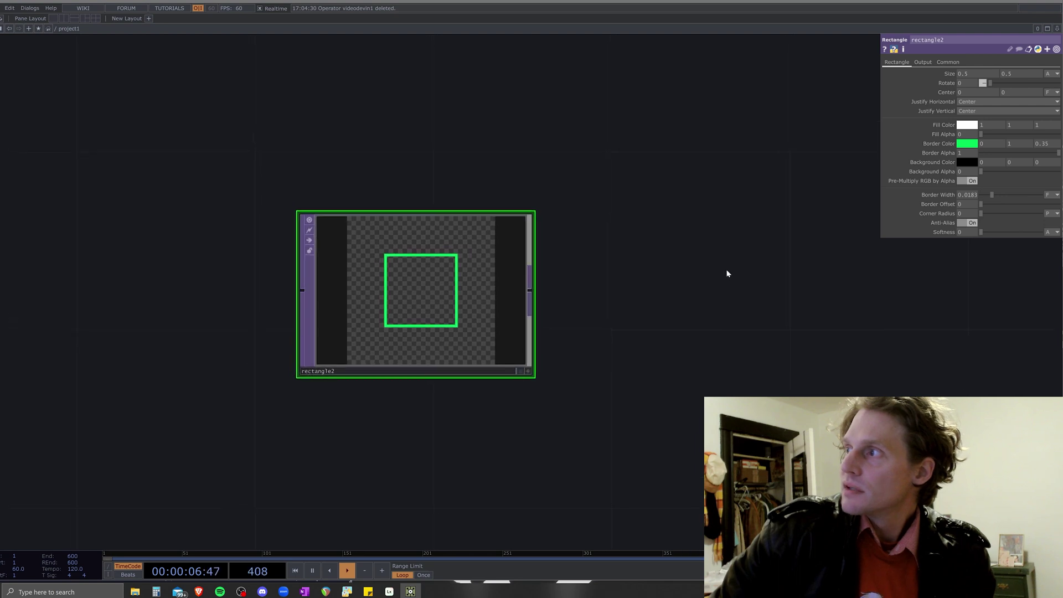
{"action": "left_click_drag", "start_coordinate": [979, 172], "coordinate": [1058, 172]}
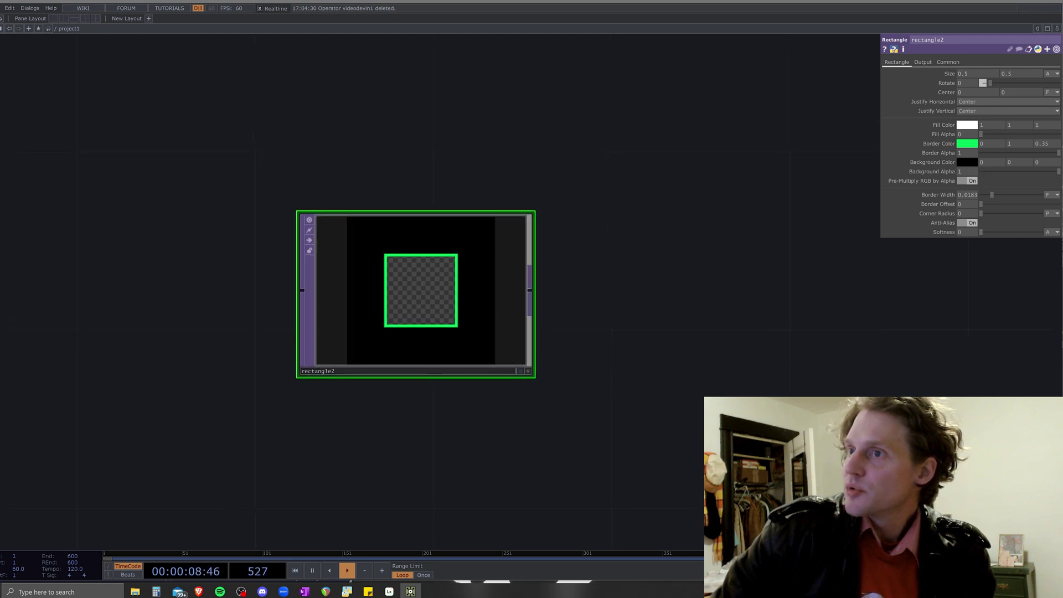
Append a Transform TOP to the rectangle's output and set its translate units to pixels
{"action": "left_click", "coordinate": [530, 291]}
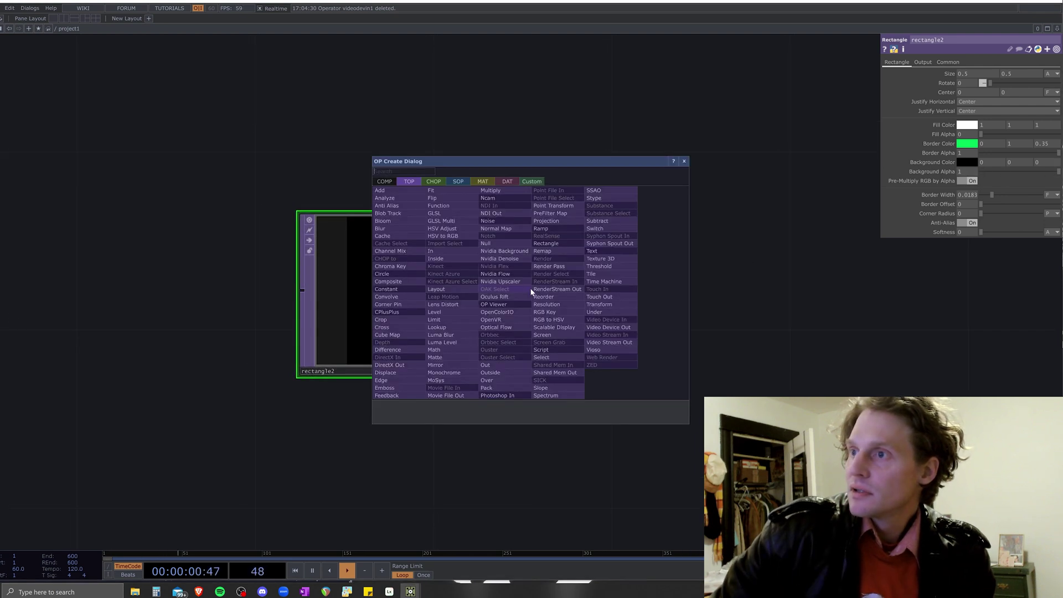
{"action": "type", "text": "tr"}
{"action": "left_click", "coordinate": [600, 304]}
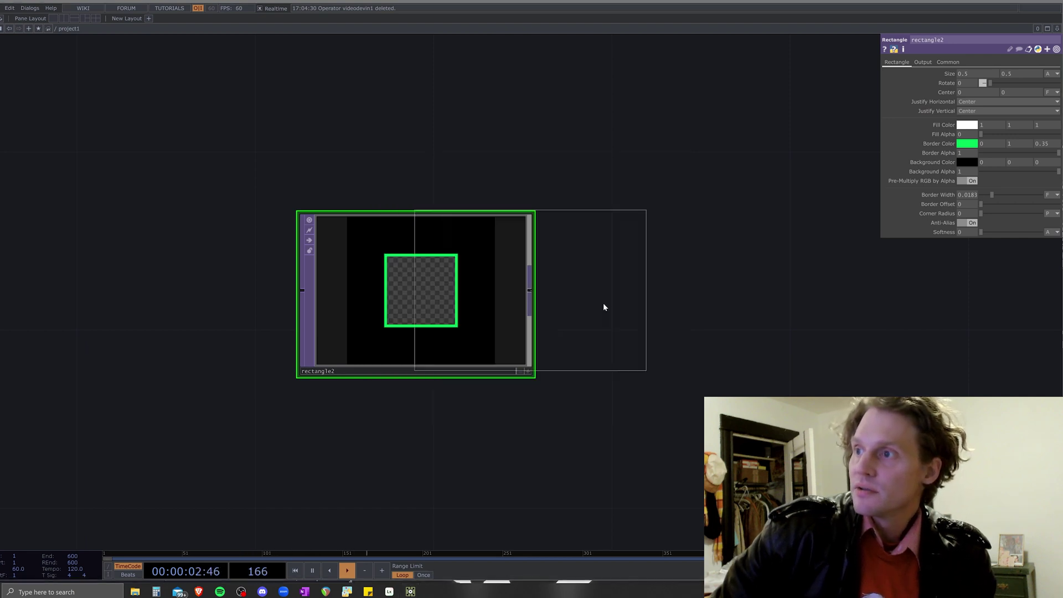
{"action": "left_click", "coordinate": [686, 292]}
{"action": "left_click_drag", "start_coordinate": [885, 323], "coordinate": [600, 335]}
{"action": "left_click", "coordinate": [1051, 84]}
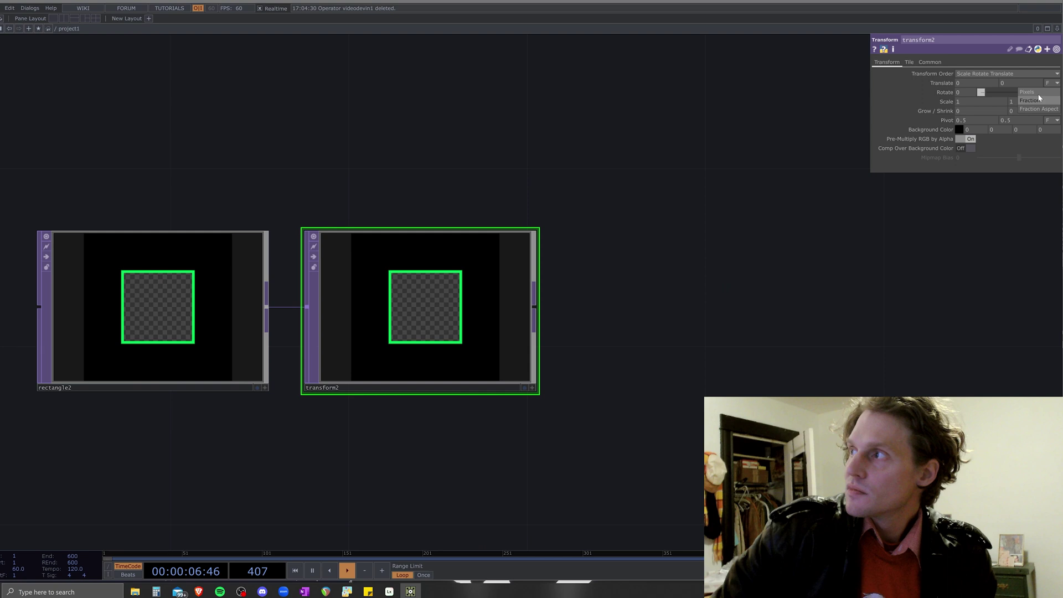
{"action": "left_click", "coordinate": [1040, 100]}
Set the Rectangle TOP's resolution to 1280 by 1280
{"action": "left_click", "coordinate": [164, 311]}
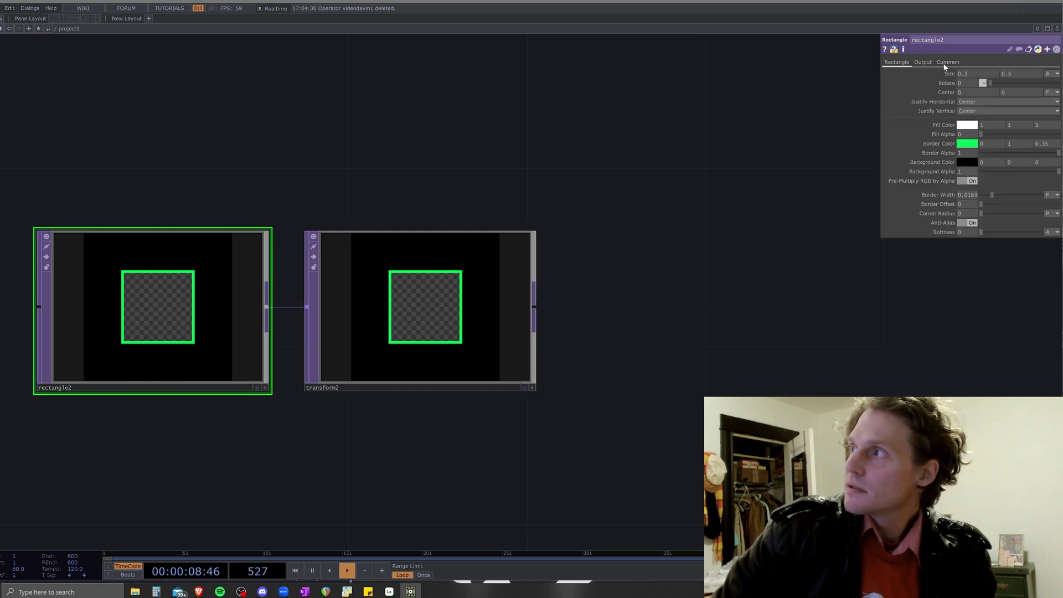
{"action": "left_click", "coordinate": [947, 63]}
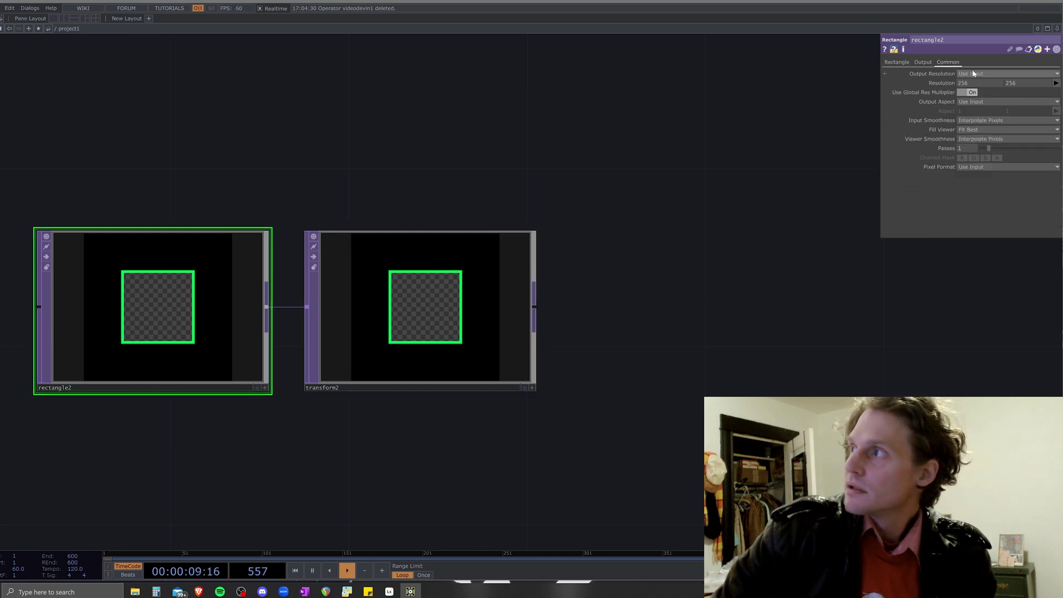
{"action": "left_click", "coordinate": [1056, 82]}
{"action": "left_click", "coordinate": [1041, 126]}
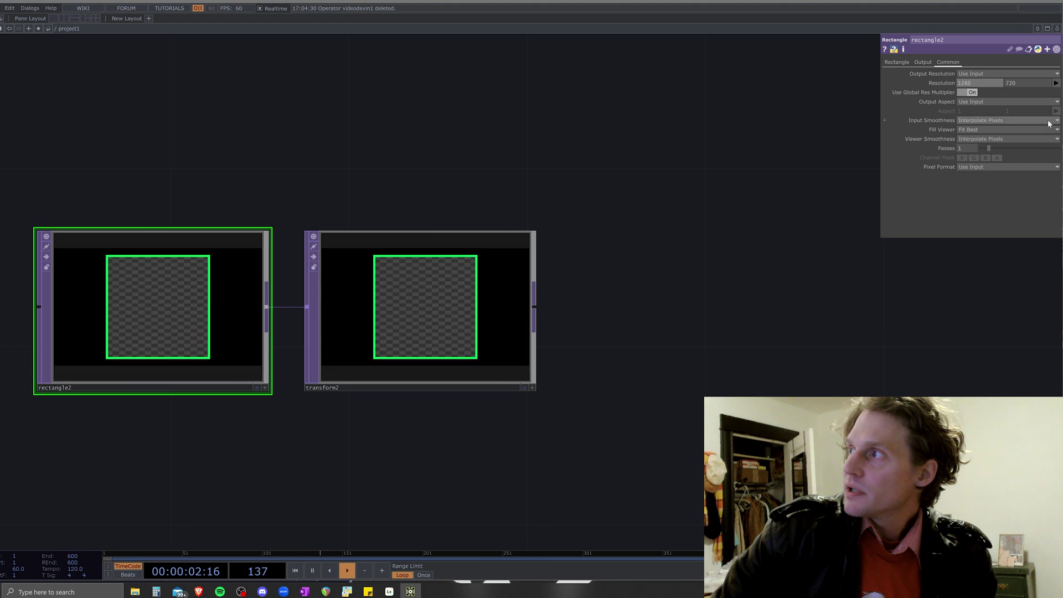
{"action": "left_click", "coordinate": [1021, 84]}
{"action": "type", "text": "1280"}
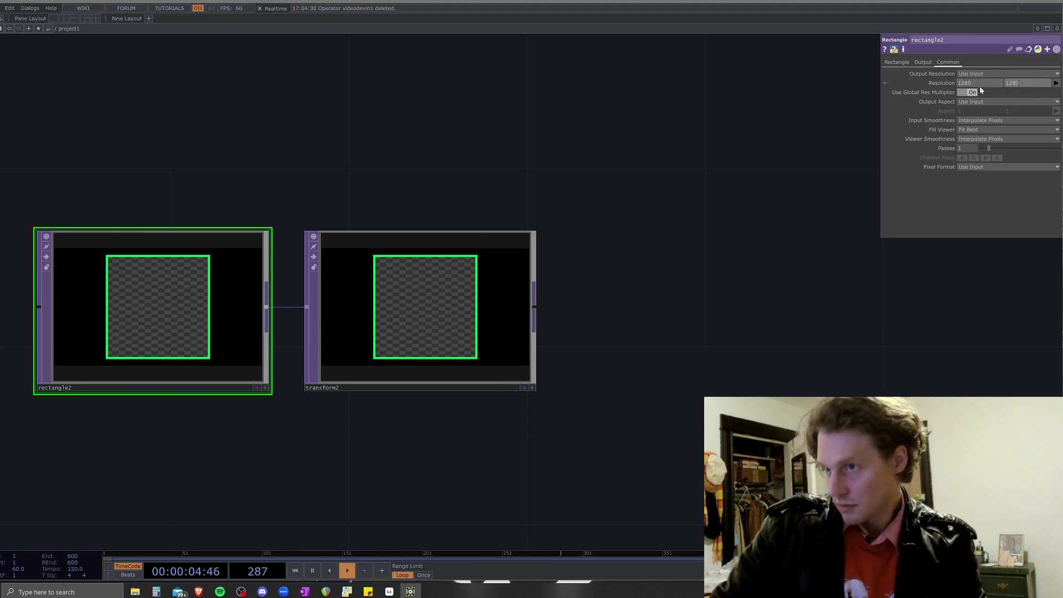
{"action": "key", "text": "Return"}
{"action": "left_click", "coordinate": [514, 360]}
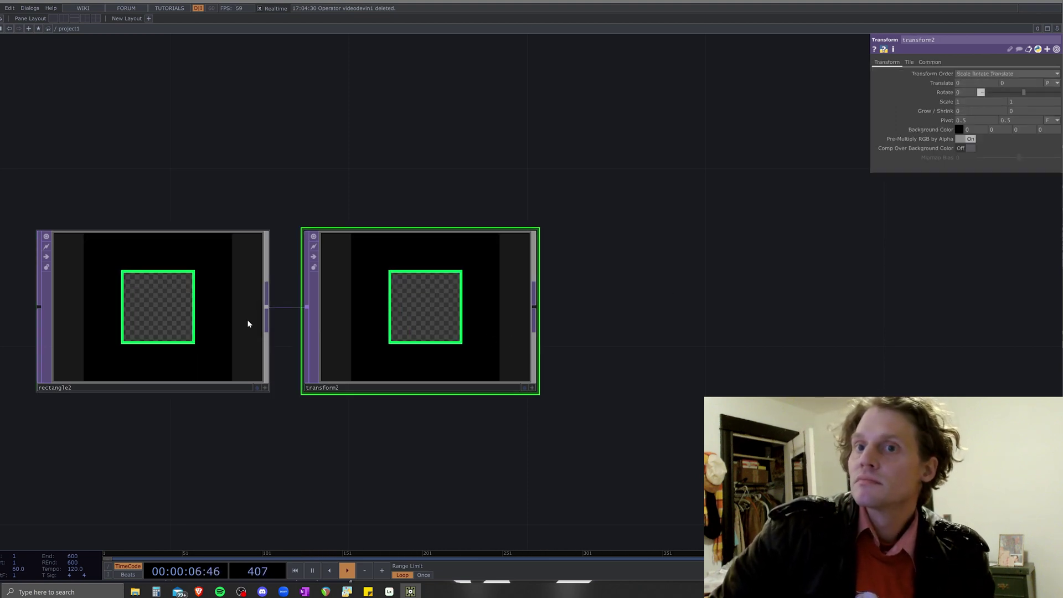
Make the rectangle taller by setting its vertical size to 0.6
{"action": "left_click", "coordinate": [204, 300]}
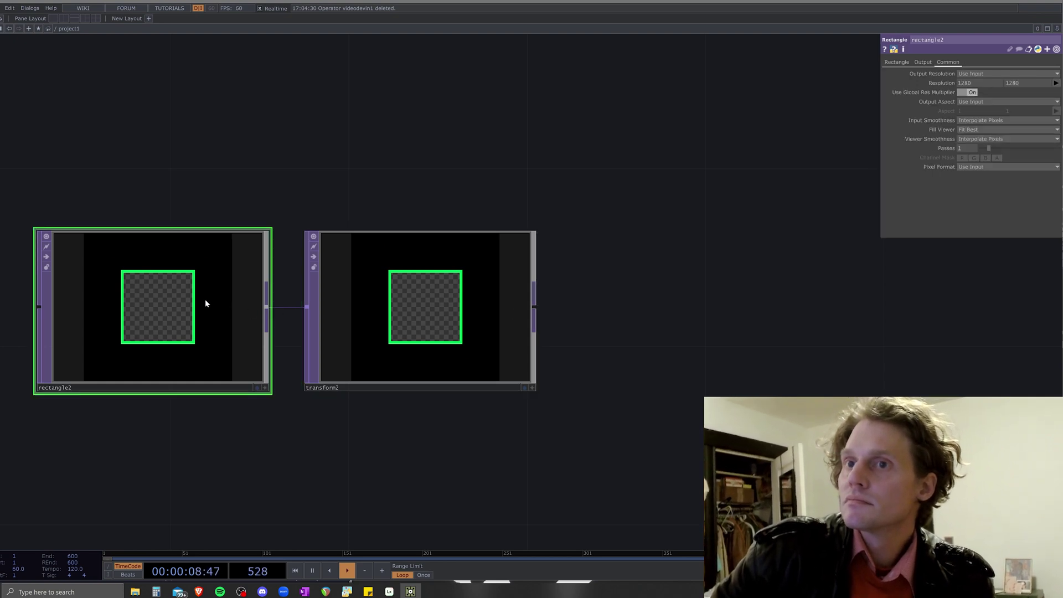
{"action": "left_click", "coordinate": [896, 62]}
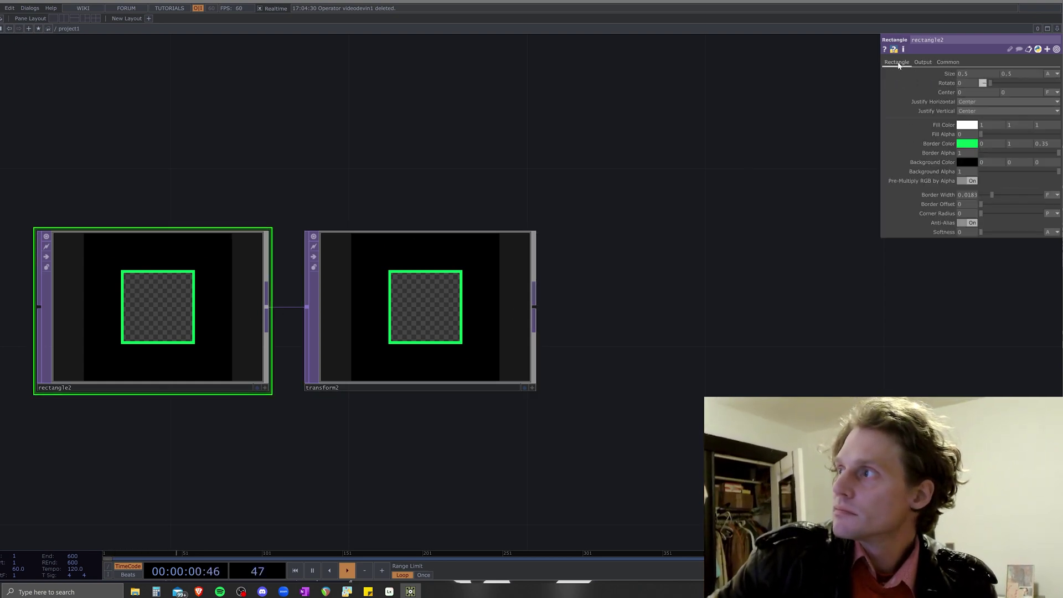
{"action": "left_click", "coordinate": [1023, 74]}
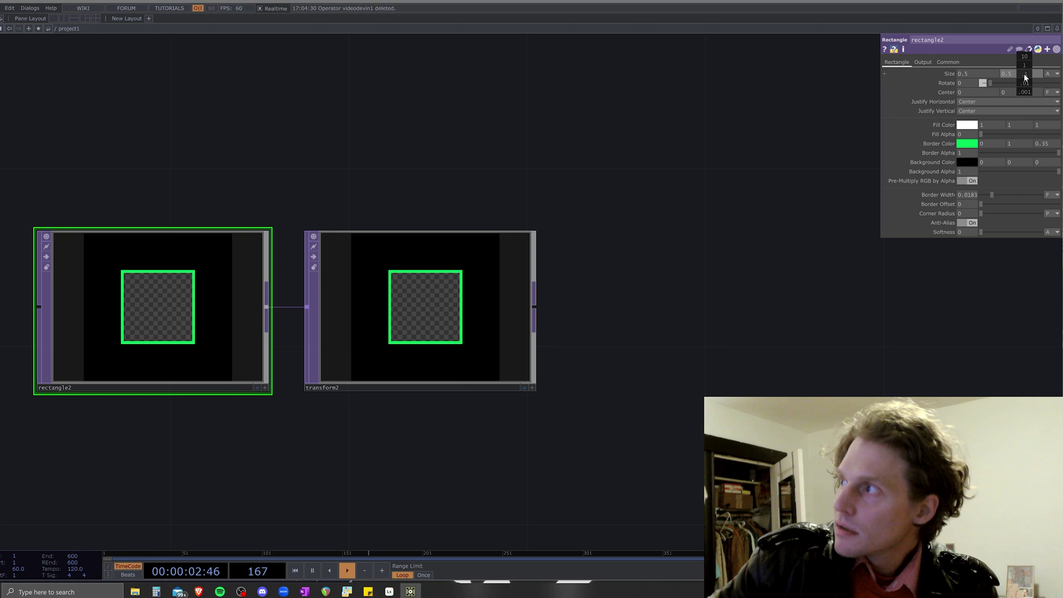
{"action": "mouse_move", "coordinate": [1024, 74]}
{"action": "middle_mouse_down"}
{"action": "mouse_move", "coordinate": [1041, 77]}
{"action": "mouse_move", "coordinate": [1026, 74]}
{"action": "middle_mouse_up"}
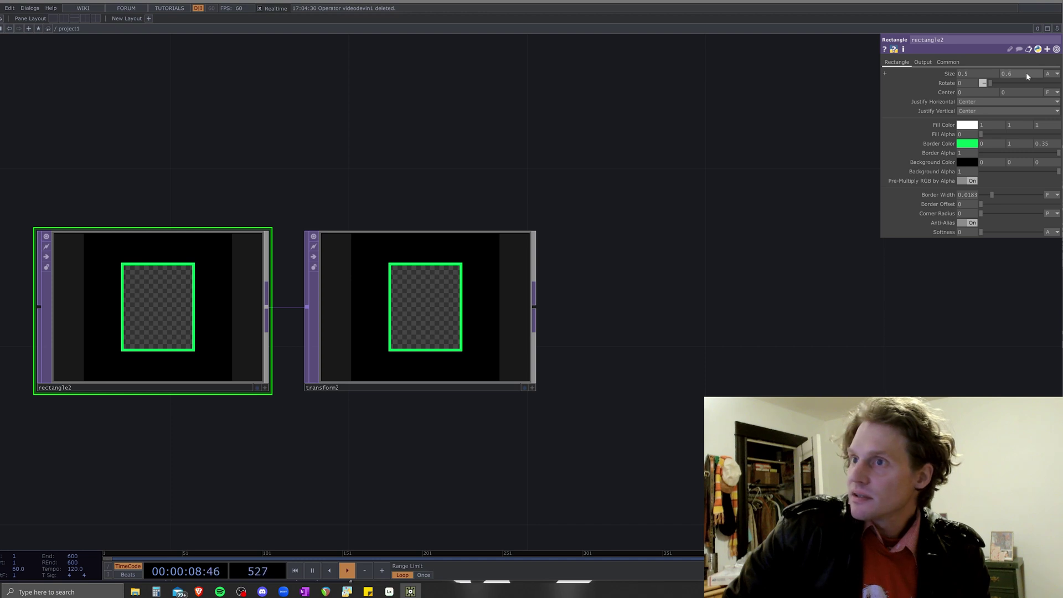
{"action": "left_click", "coordinate": [923, 62]}
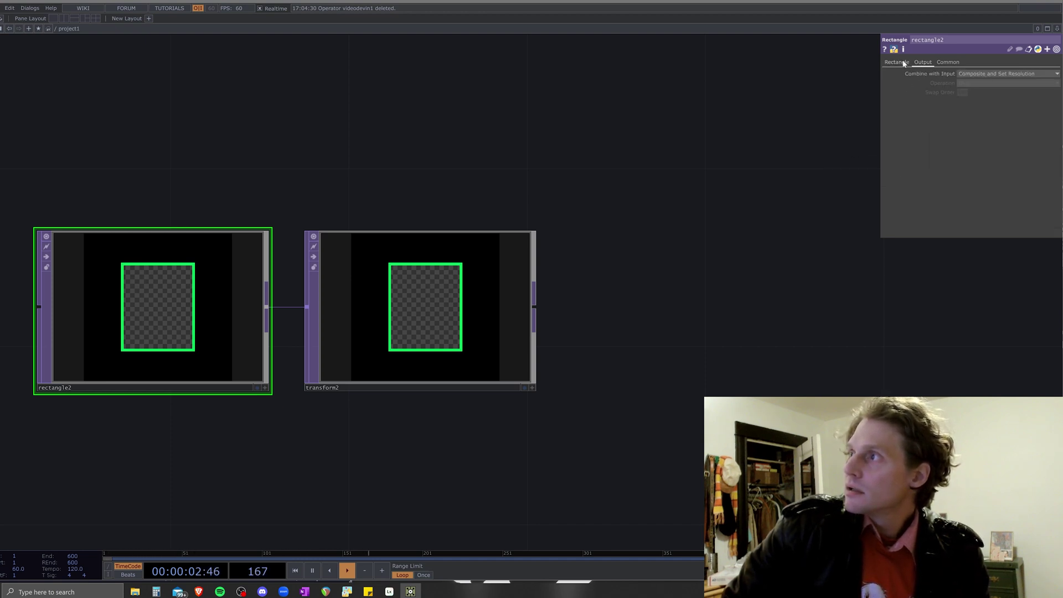
{"action": "left_click", "coordinate": [897, 62]}
Append a Level TOP to the Transform's output
{"action": "left_click", "coordinate": [493, 306]}
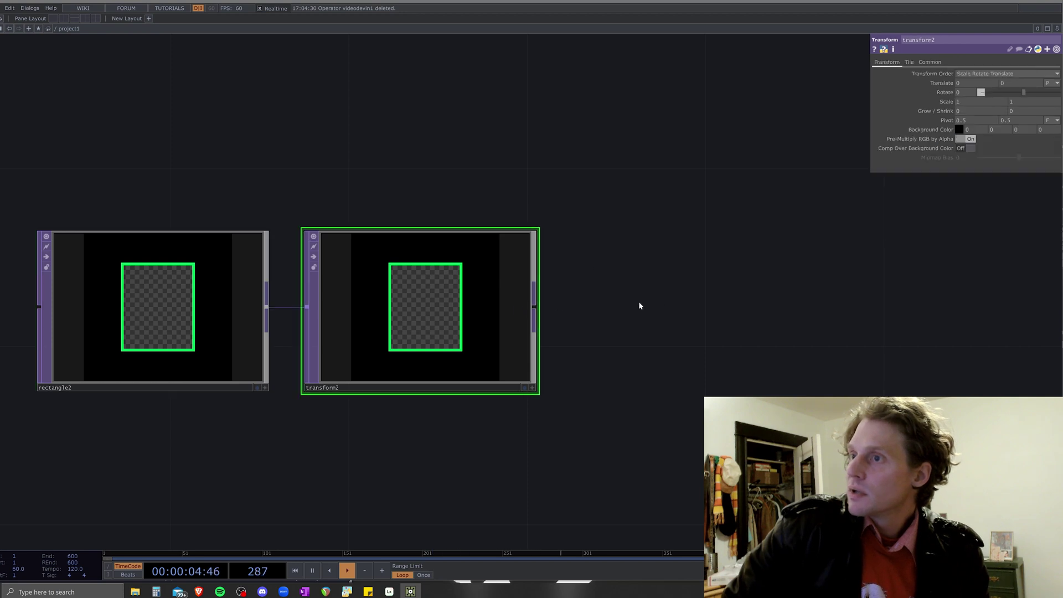
{"action": "key", "text": "h"}
{"action": "scroll", "coordinate": [652, 301], "scroll_direction": "down", "scroll_amount": 2}
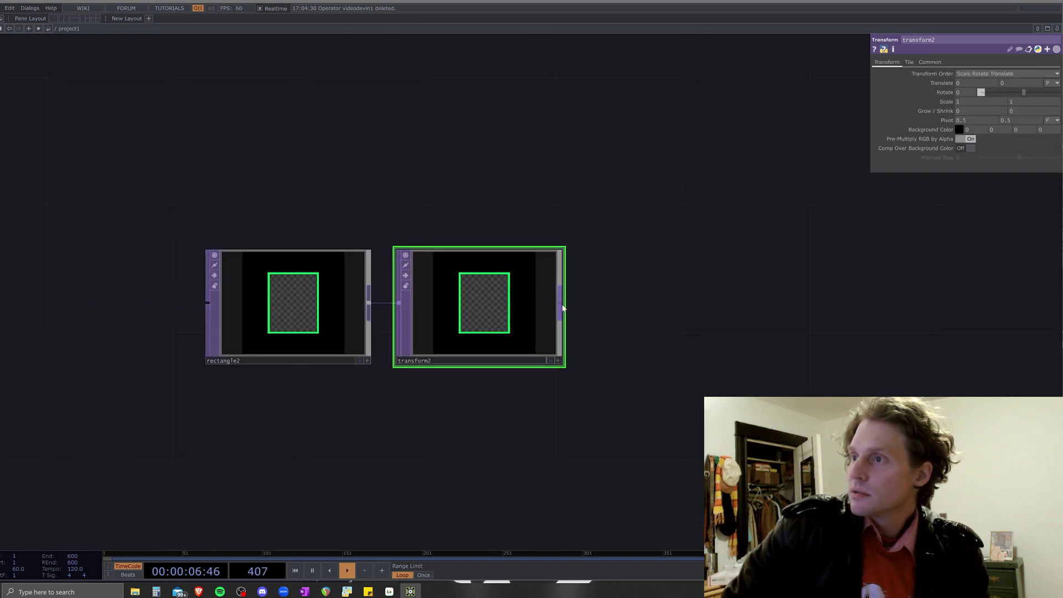
{"action": "key", "text": "Tab"}
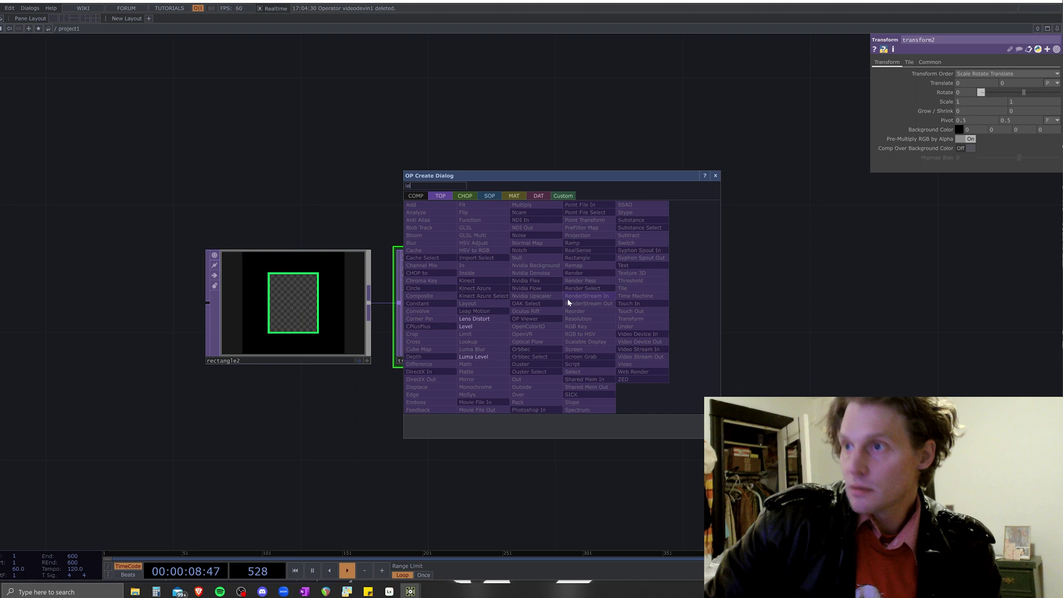
{"action": "left_click", "coordinate": [488, 334]}
{"action": "left_click", "coordinate": [667, 307]}
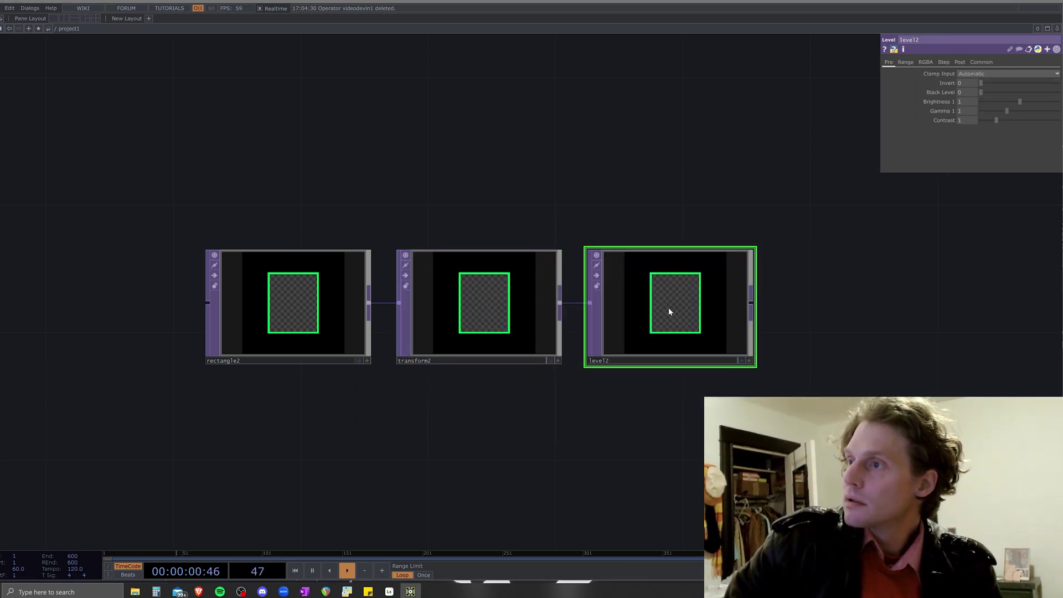
Set the Level TOP's opacity to 0.9
{"action": "left_click", "coordinate": [961, 62]}
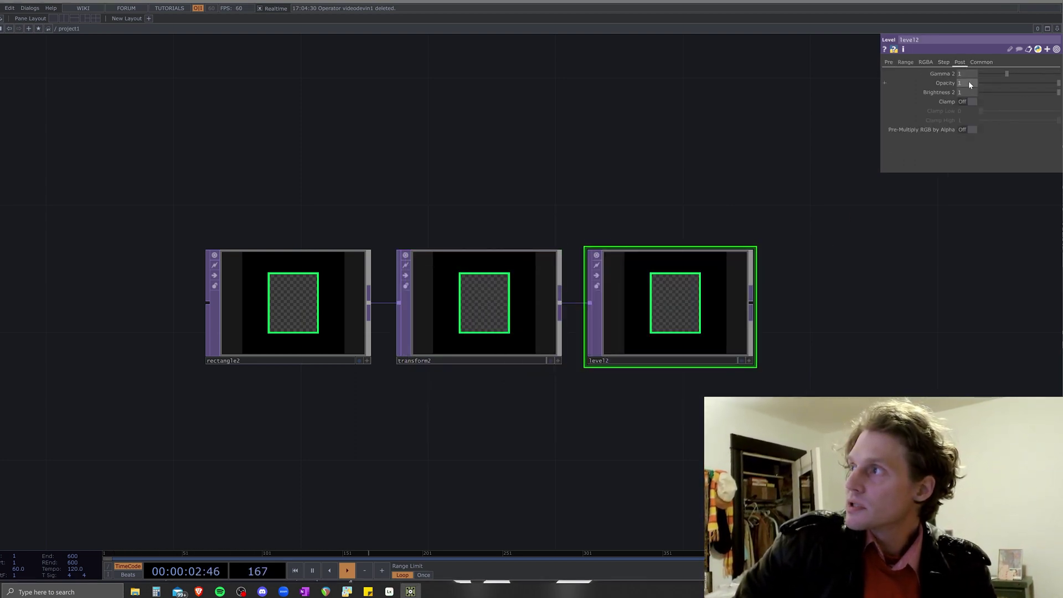
{"action": "left_click_drag", "start_coordinate": [972, 83], "coordinate": [955, 83]}
{"action": "type", "text": "0.98"}
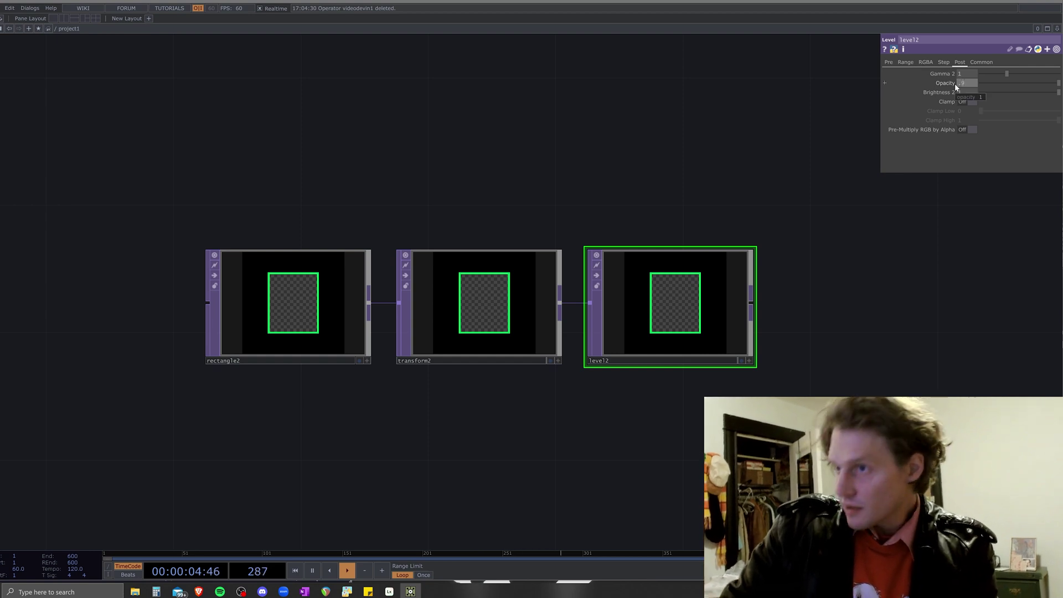
{"action": "key", "text": "Return"}
Set the Transform TOP's translation to -20 pixels on both X and Y
{"action": "left_click", "coordinate": [520, 282]}
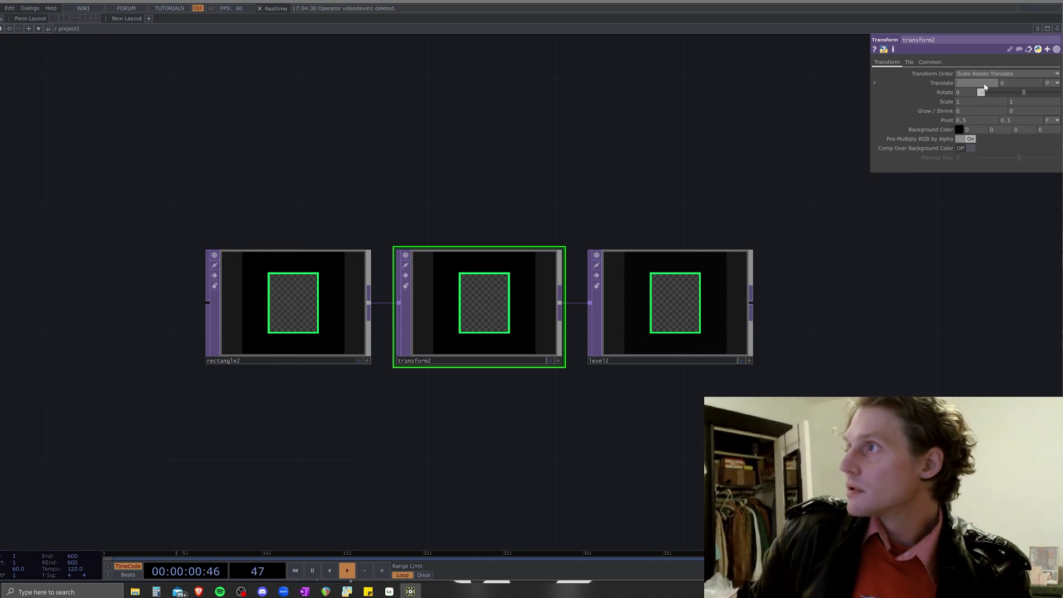
{"action": "key", "text": "Return"}
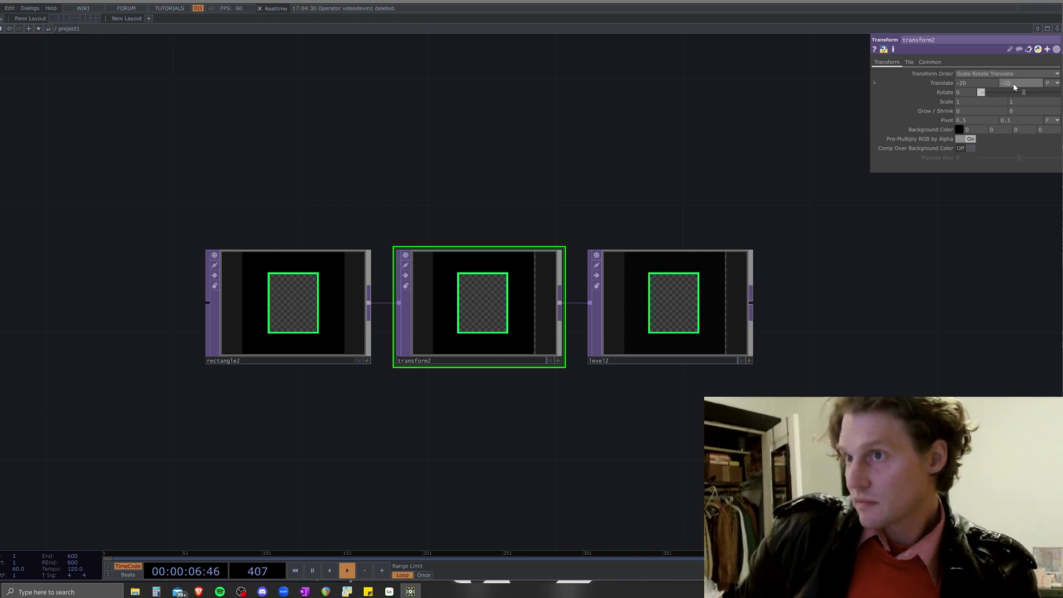
{"action": "left_click", "coordinate": [1014, 87]}
{"action": "type", "text": "-20"}
{"action": "key", "text": "Return"}
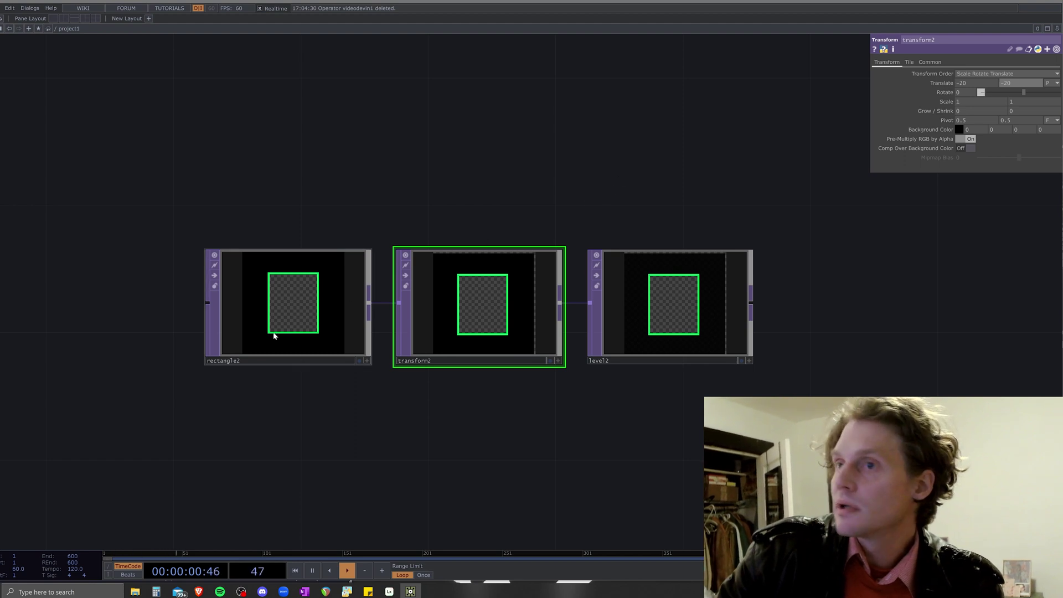
Wire the Level TOP's output back into the Rectangle TOP's input to form a feedback loop, and select the Level node
{"action": "left_click", "coordinate": [752, 303]}
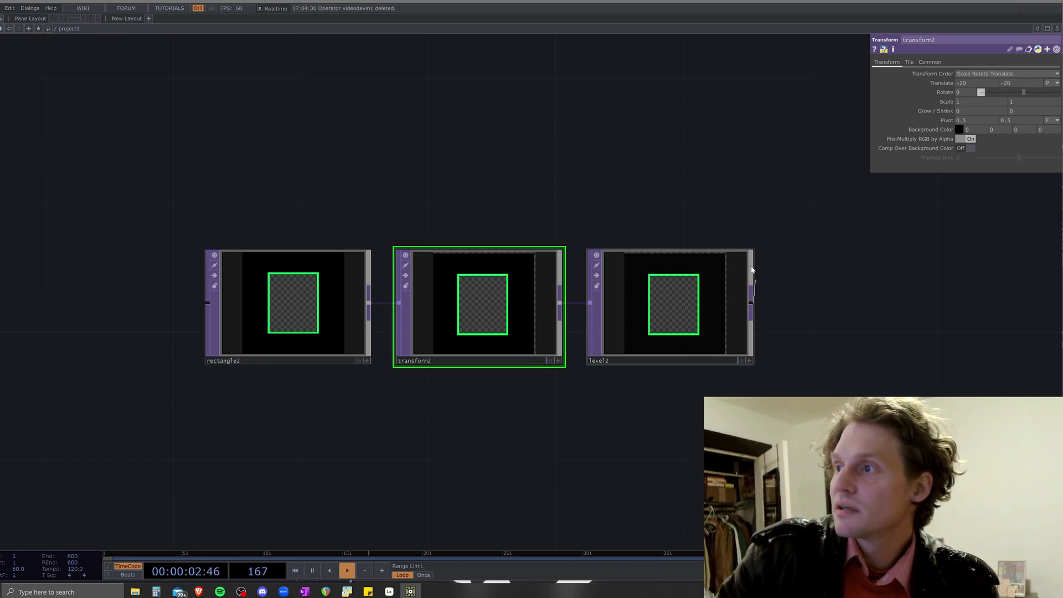
{"action": "left_click", "coordinate": [208, 303]}
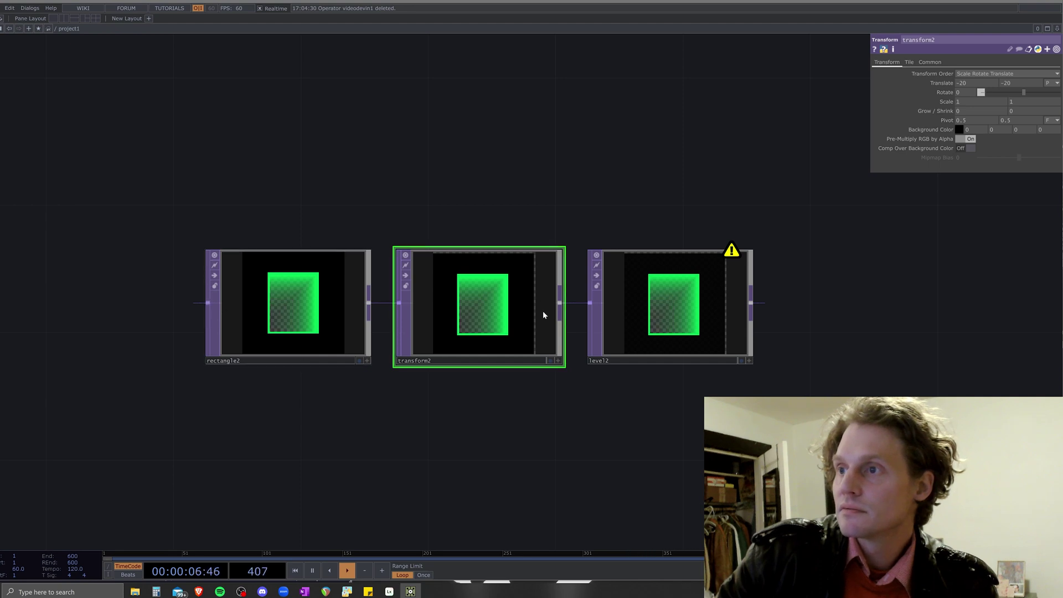
{"action": "scroll", "coordinate": [543, 315], "scroll_direction": "up", "scroll_amount": 3}
{"action": "left_click", "coordinate": [805, 293]}
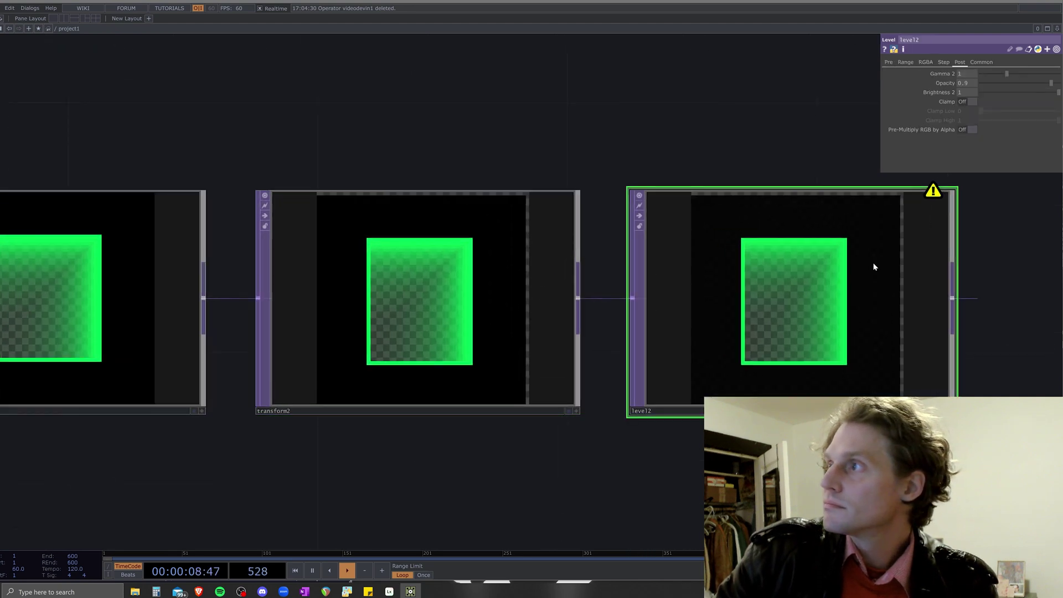
Set the Level TOP's opacity to 0.867, black level to 0.07, brightness to 1.03, gamma to 0.89 and contrast to 0.97
{"action": "left_click_drag", "start_coordinate": [1052, 87], "coordinate": [1051, 87]}
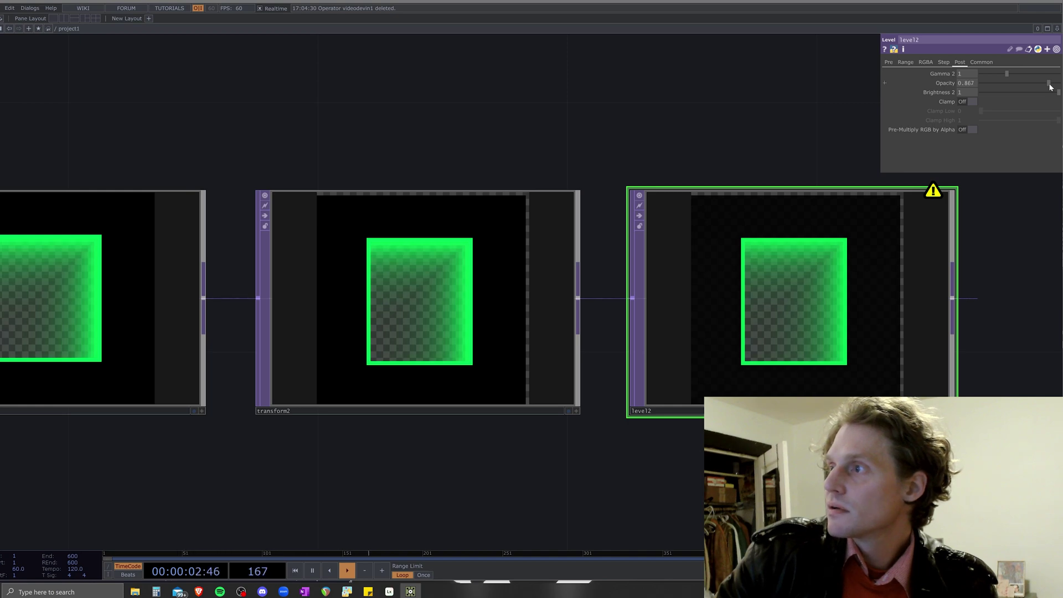
{"action": "left_click", "coordinate": [890, 62]}
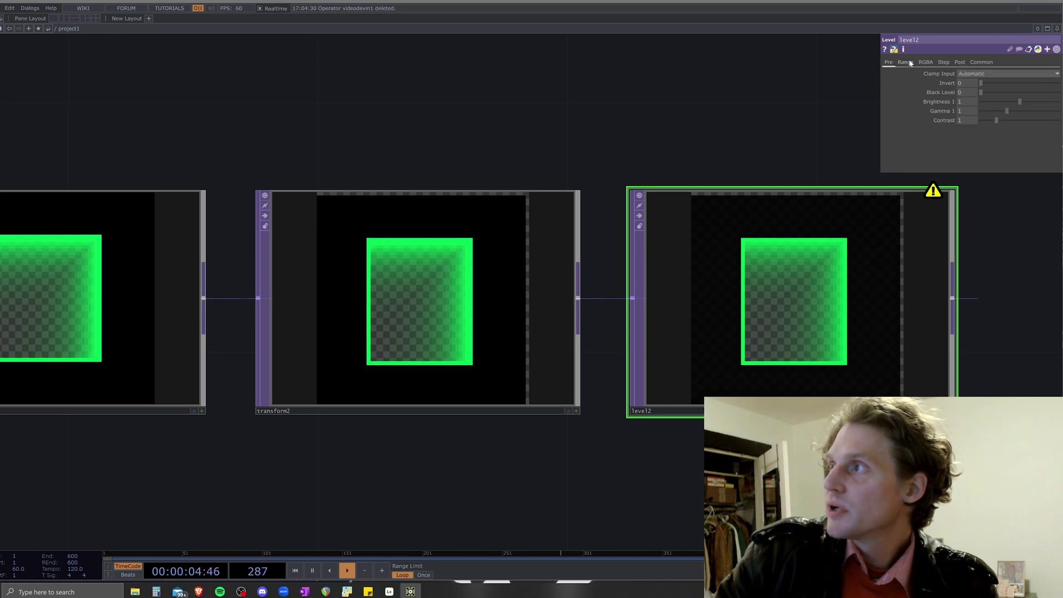
{"action": "left_click", "coordinate": [905, 62]}
{"action": "left_click", "coordinate": [892, 62]}
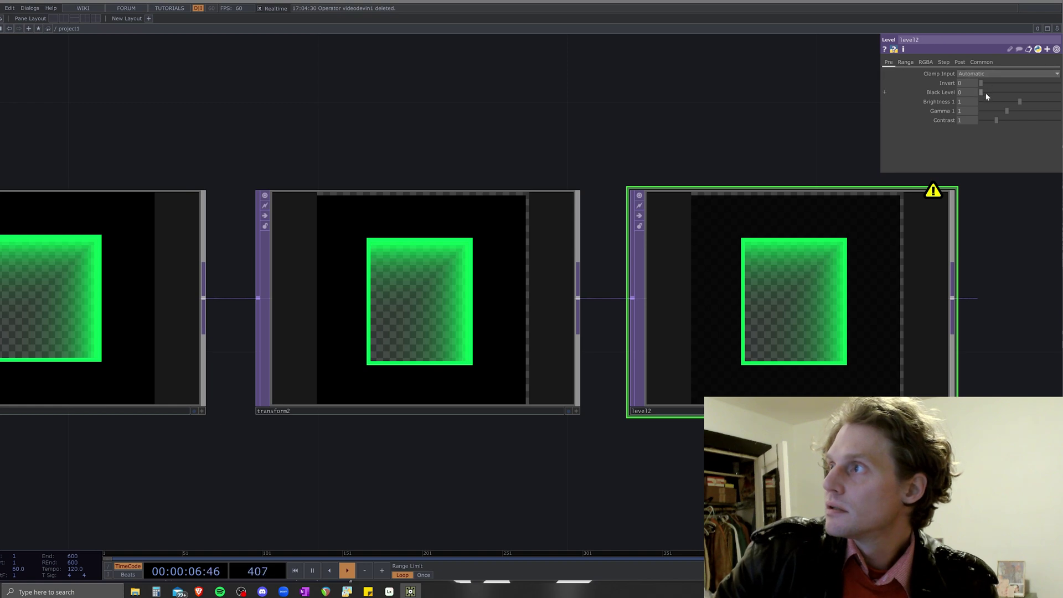
{"action": "left_click_drag", "start_coordinate": [983, 92], "coordinate": [1000, 121]}
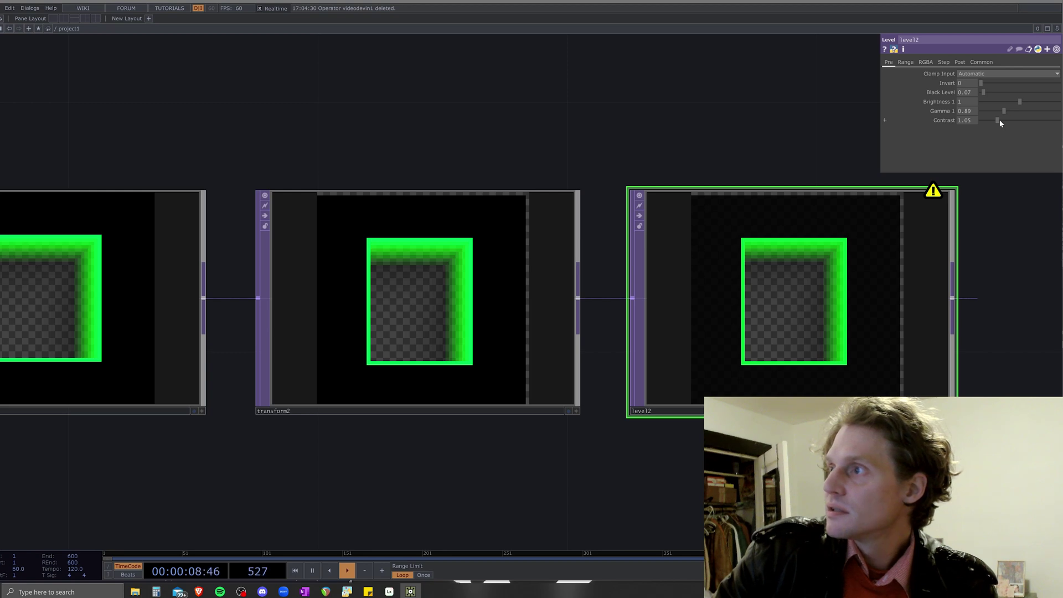
{"action": "left_click_drag", "start_coordinate": [998, 120], "coordinate": [996, 120]}
{"action": "left_click_drag", "start_coordinate": [1020, 102], "coordinate": [1022, 105]}
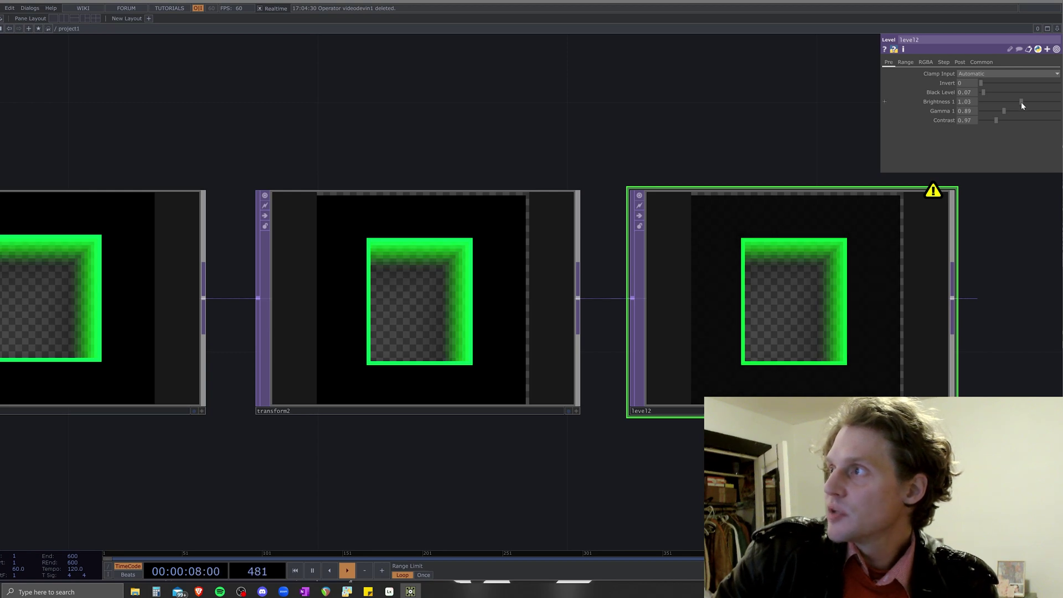
Inspect the Level node's operator information for the cause of its warning
{"action": "middle_click", "coordinate": [895, 231]}
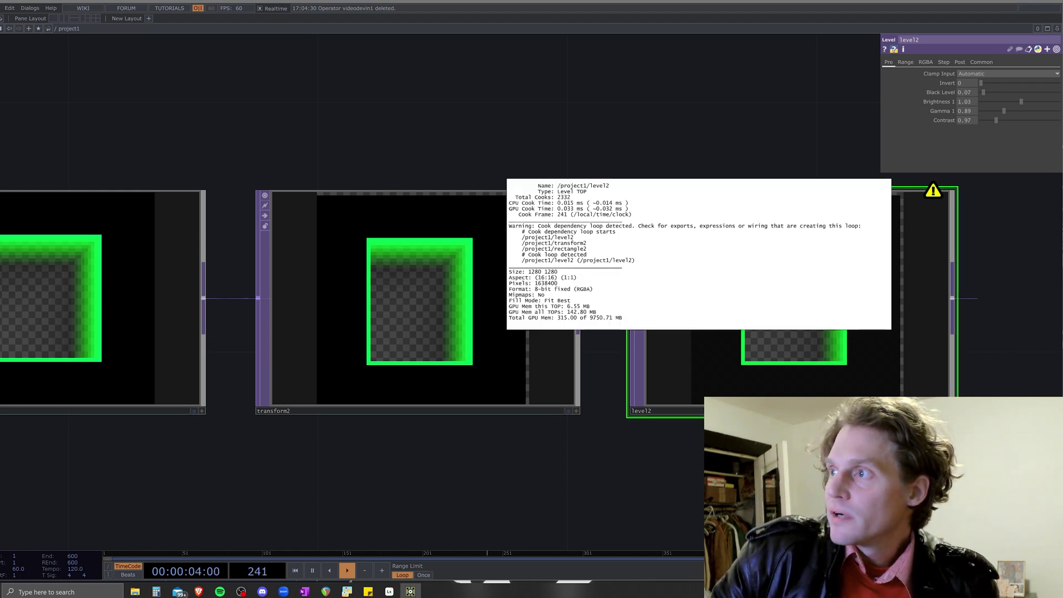
{"action": "left_click_drag", "start_coordinate": [940, 470], "coordinate": [599, 434]}
{"action": "scroll", "coordinate": [607, 436], "scroll_direction": "down", "scroll_amount": 3}
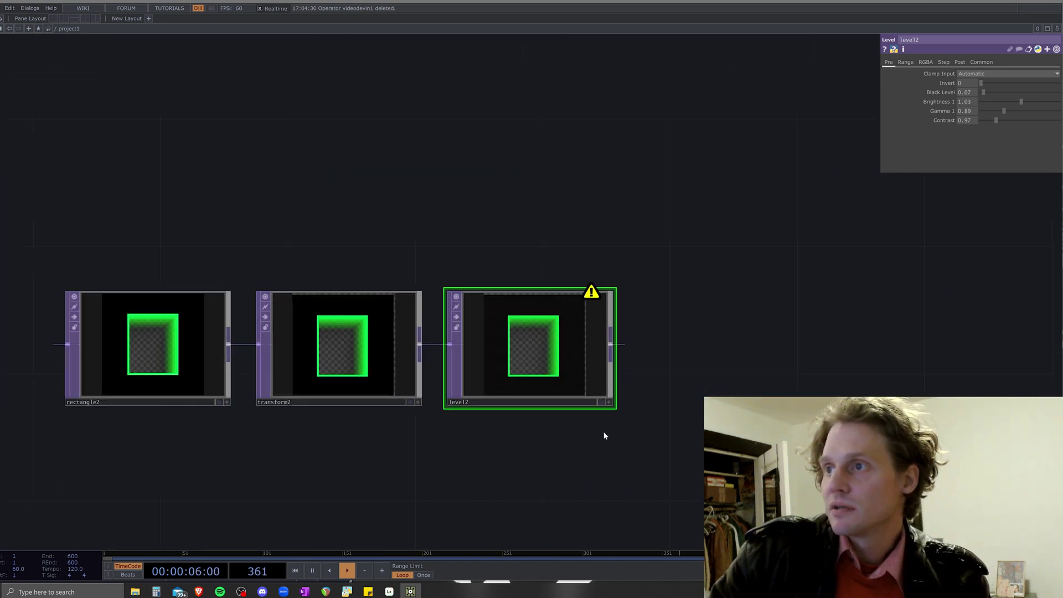
Append an RGB Key TOP to the Level TOP's output
{"action": "scroll", "coordinate": [609, 435], "scroll_direction": "up", "scroll_amount": 3}
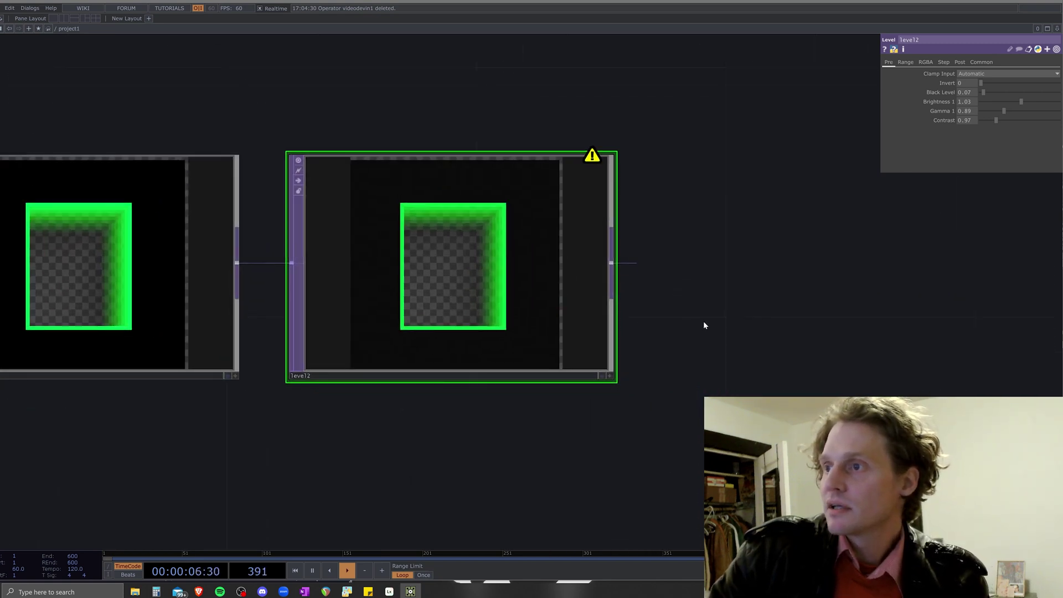
{"action": "right_click", "coordinate": [611, 263]}
{"action": "type", "text": "re"}
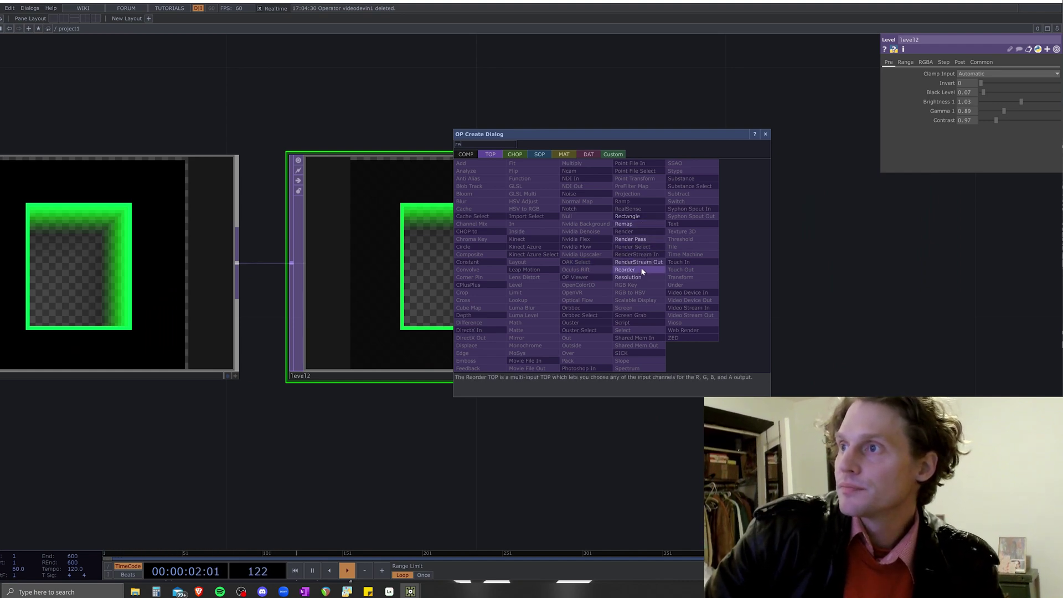
{"action": "key", "text": "BackSpace"}
{"action": "type", "text": "g"}
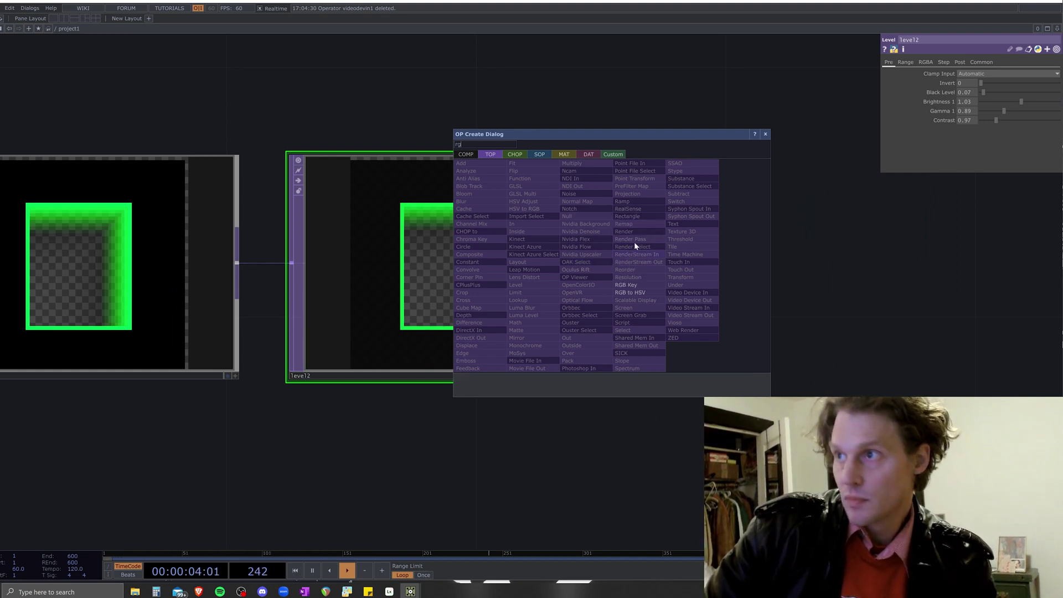
{"action": "left_click", "coordinate": [640, 287]}
{"action": "left_click", "coordinate": [820, 265]}
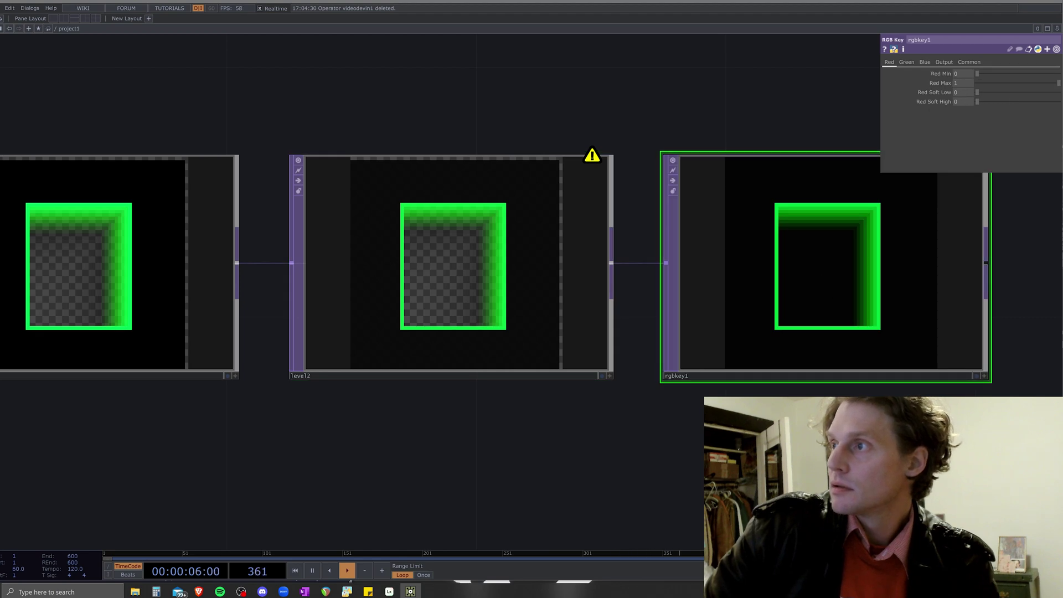
Display the RGB Key TOP's output as the network background
{"action": "left_click_drag", "start_coordinate": [929, 413], "coordinate": [570, 408]}
{"action": "left_click", "coordinate": [636, 366]}
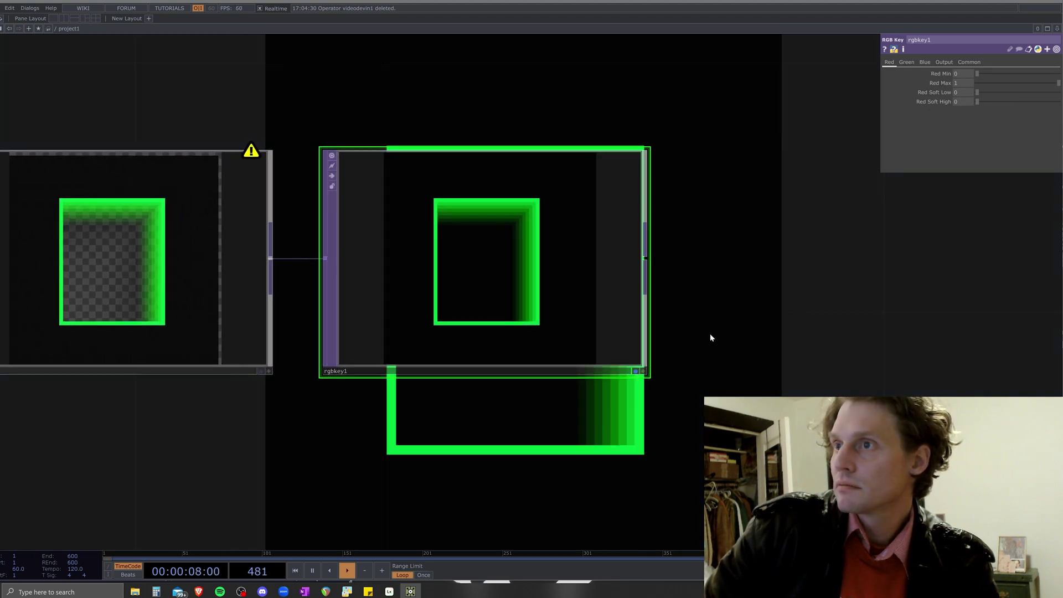
{"action": "scroll", "coordinate": [758, 331], "scroll_direction": "down", "scroll_amount": 3}
{"action": "left_click_drag", "start_coordinate": [809, 331], "coordinate": [894, 458]}
{"action": "left_click_drag", "start_coordinate": [847, 322], "coordinate": [528, 141]}
Set the Transform TOP's rotation to -360 and try adjusting its Y scale
{"action": "left_click_drag", "start_coordinate": [337, 368], "coordinate": [261, 361]}
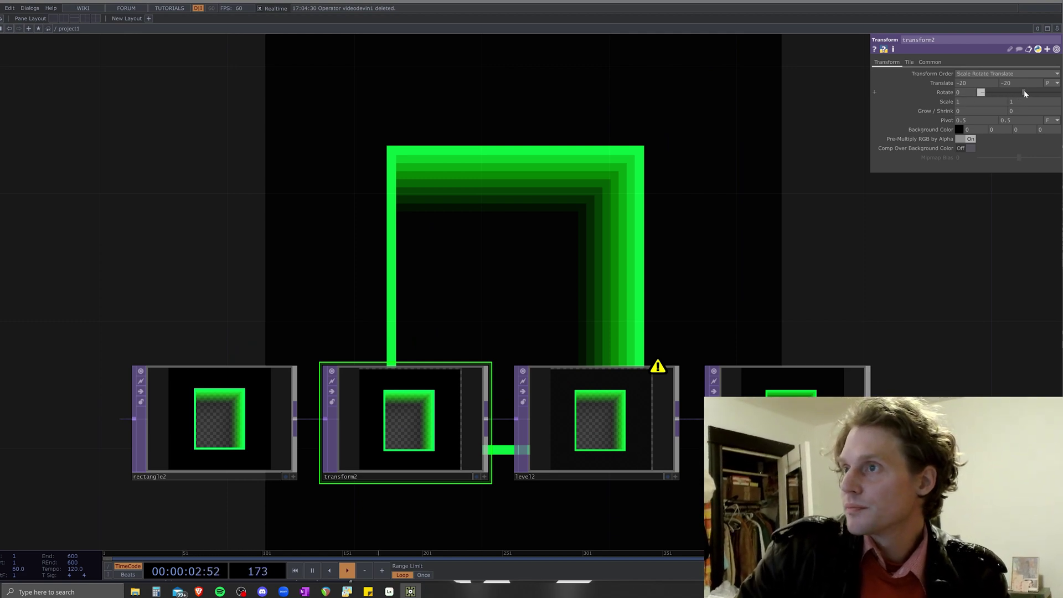
{"action": "left_click_drag", "start_coordinate": [1024, 90], "coordinate": [994, 92]}
{"action": "left_click_drag", "start_coordinate": [994, 93], "coordinate": [988, 93]}
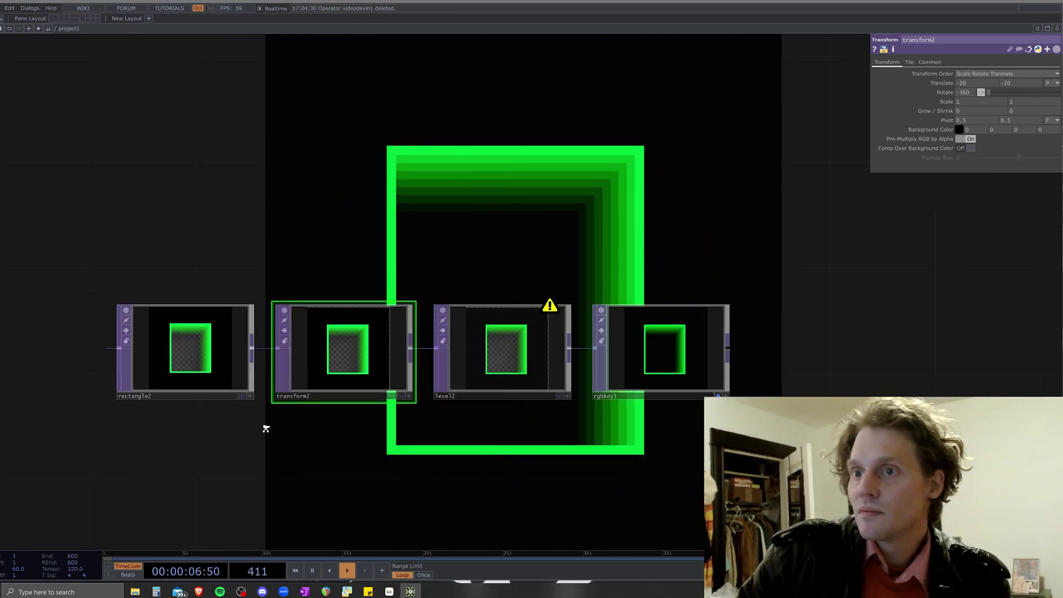
{"action": "scroll", "coordinate": [263, 429], "scroll_direction": "up", "scroll_amount": 3}
{"action": "left_click_drag", "start_coordinate": [328, 434], "coordinate": [302, 332]}
{"action": "scroll", "coordinate": [308, 346], "scroll_direction": "down", "scroll_amount": 2}
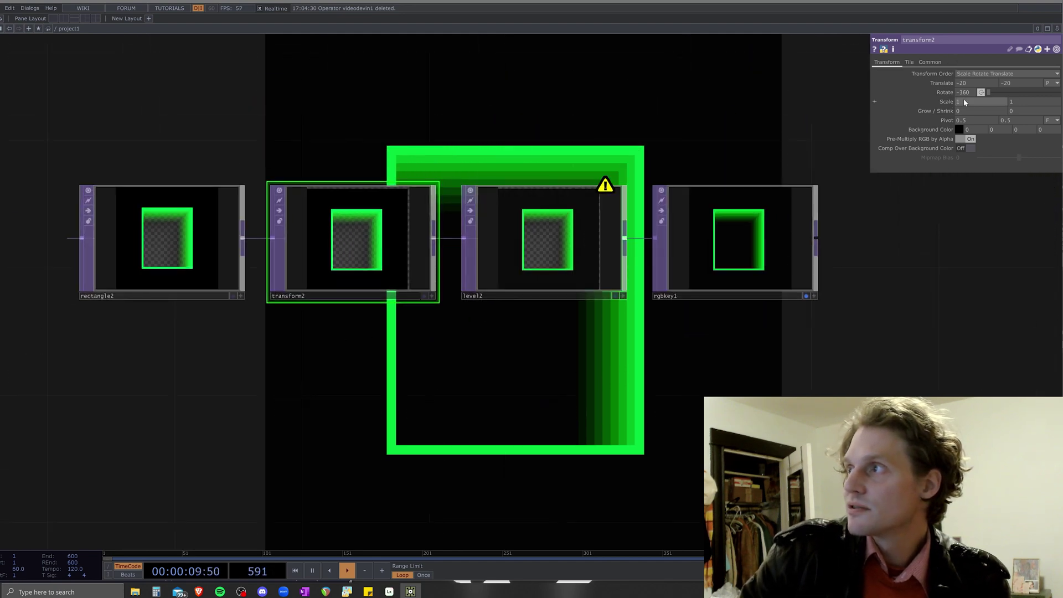
{"action": "middle_click_drag", "start_coordinate": [1027, 103], "coordinate": [1025, 89]}
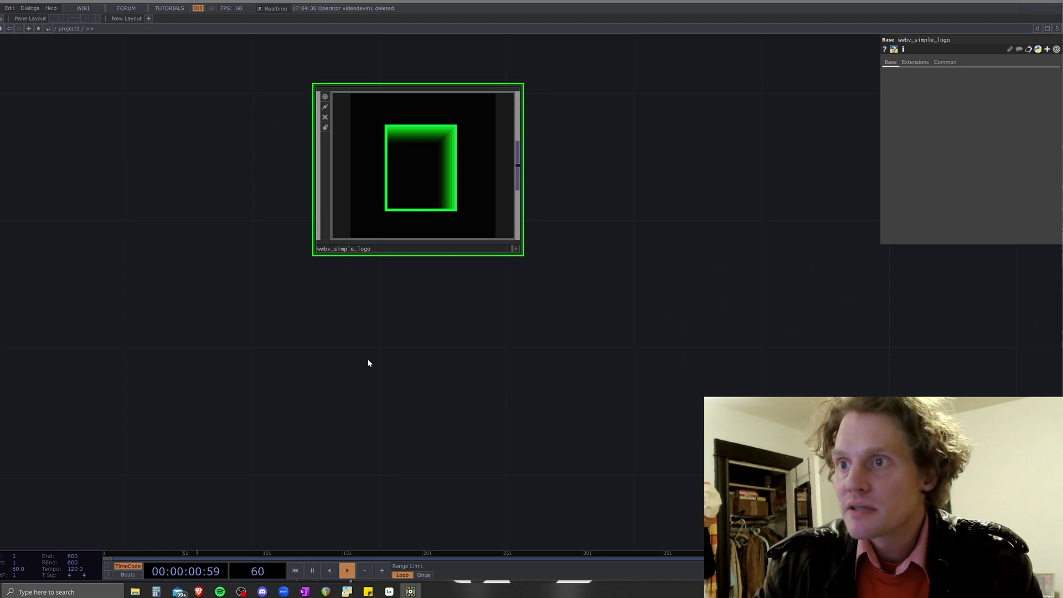
Add an empty Base COMP below the wwbv_simple_logo component
{"action": "key", "text": "Tab"}
{"action": "left_click", "coordinate": [233, 262]}
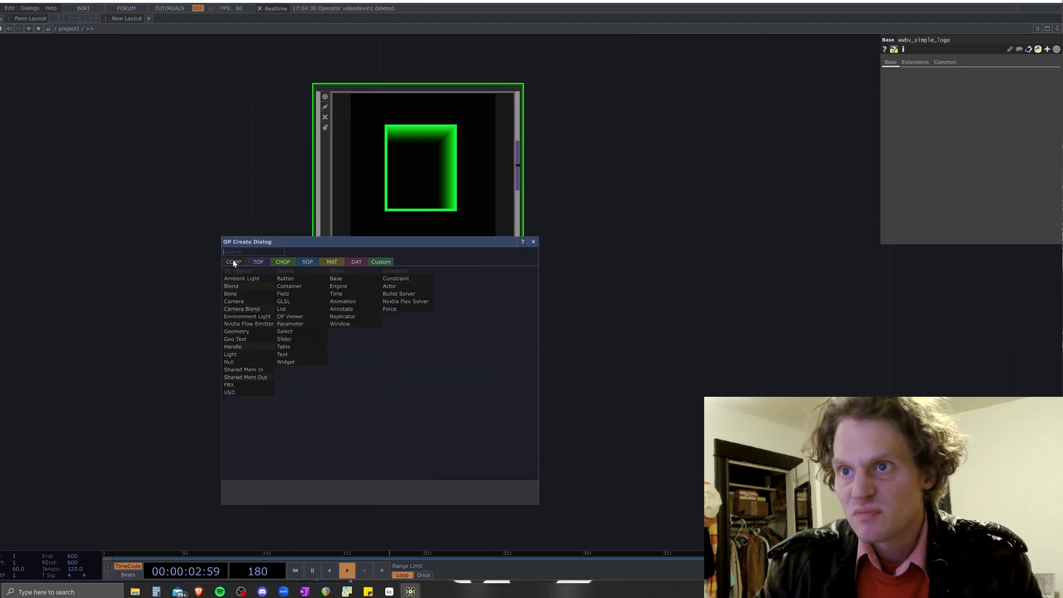
{"action": "left_click", "coordinate": [340, 278]}
{"action": "left_click", "coordinate": [414, 378]}
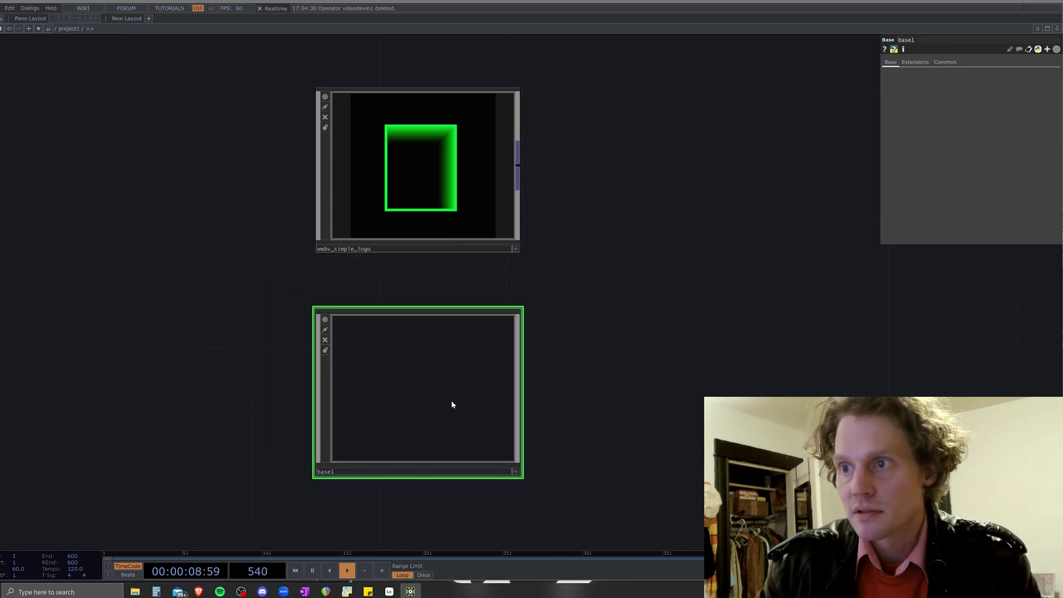
Enter the new Base COMP and place an In TOP in its network
{"action": "double_click", "coordinate": [427, 402]}
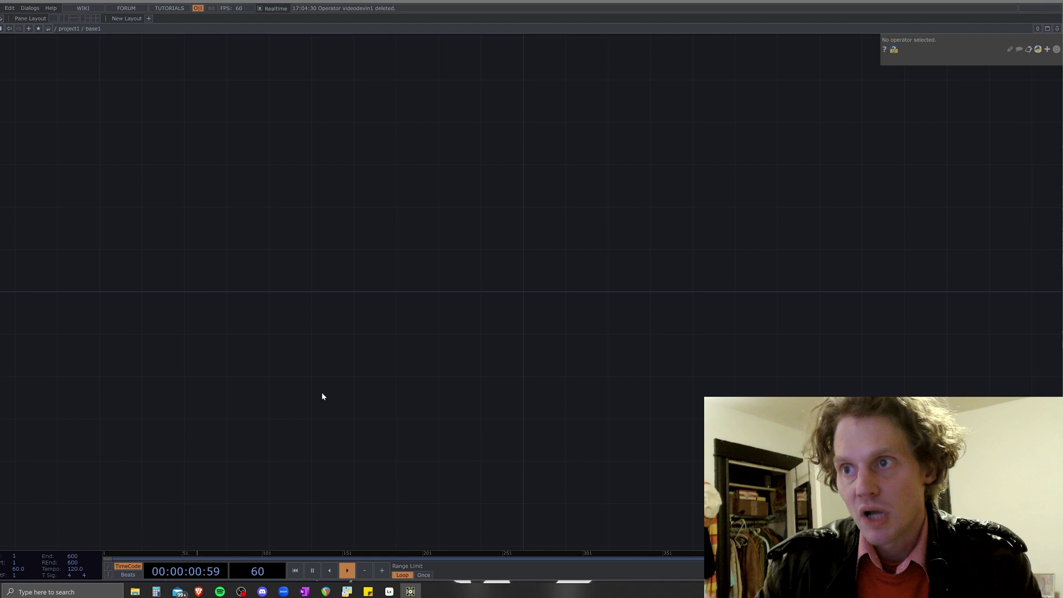
{"action": "key", "text": "Tab"}
{"action": "left_click", "coordinate": [229, 188]}
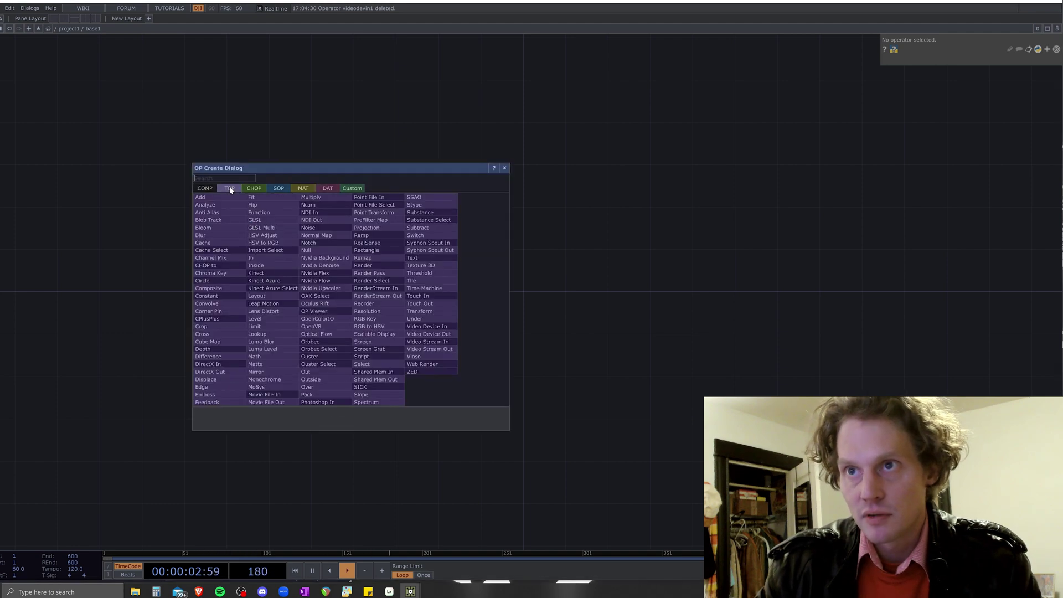
{"action": "left_click", "coordinate": [269, 260]}
{"action": "left_click", "coordinate": [362, 299]}
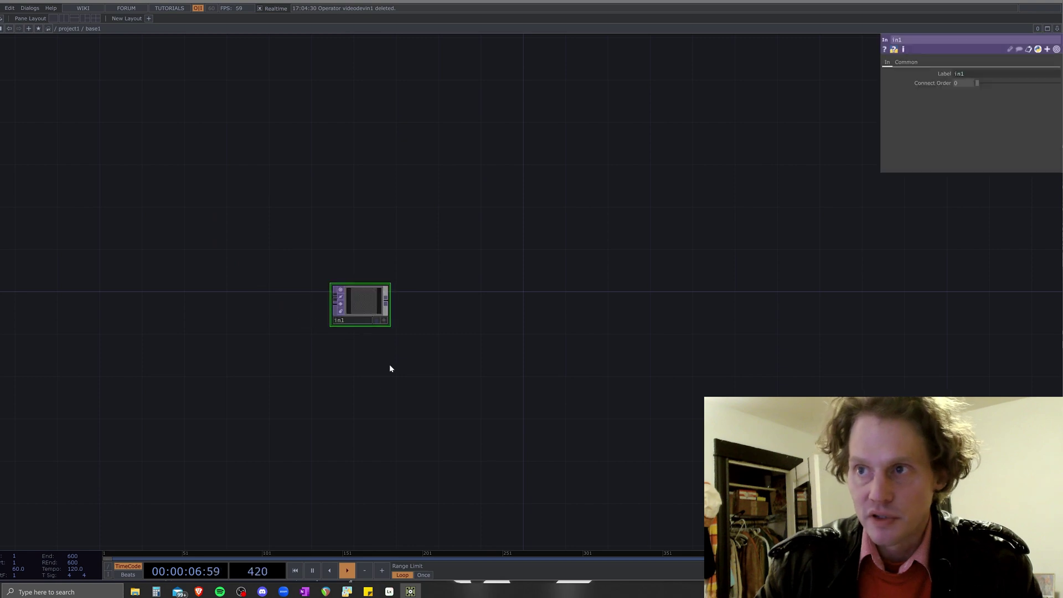
{"action": "key", "text": "Tab"}
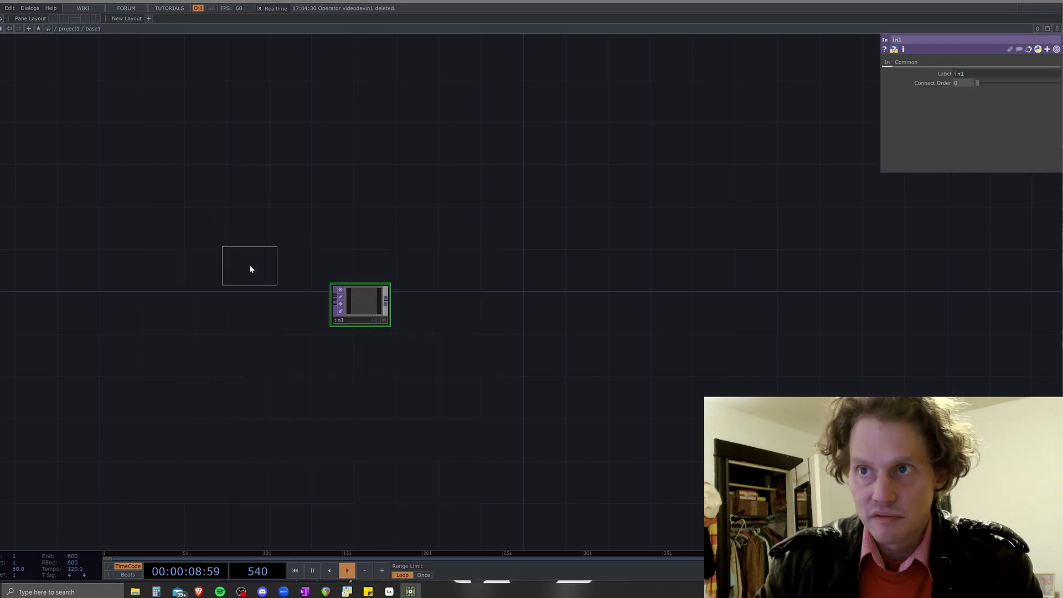
{"action": "left_click", "coordinate": [466, 302]}
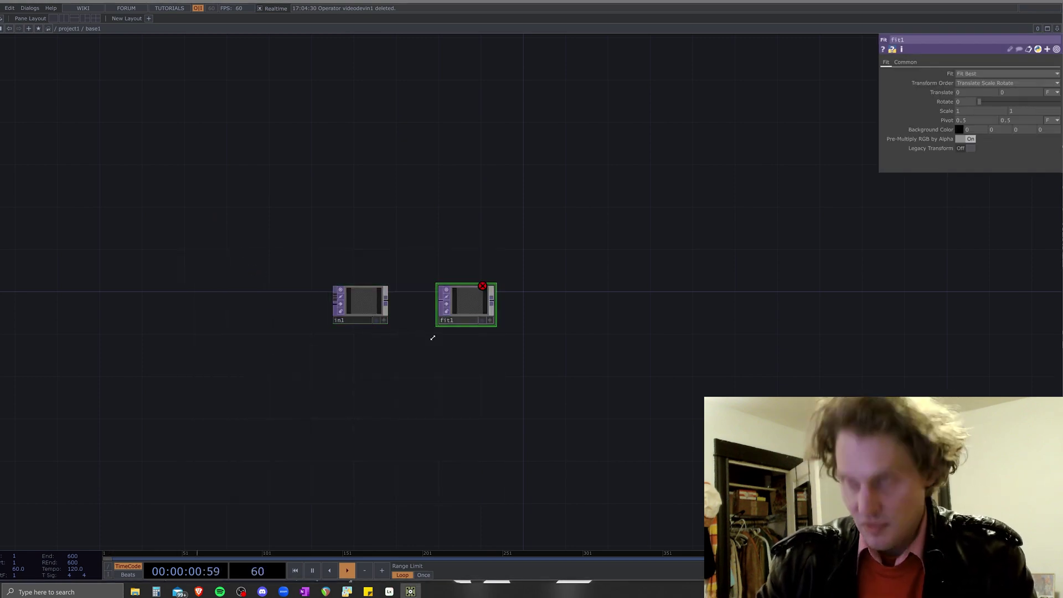
{"action": "key", "text": "Delete"}
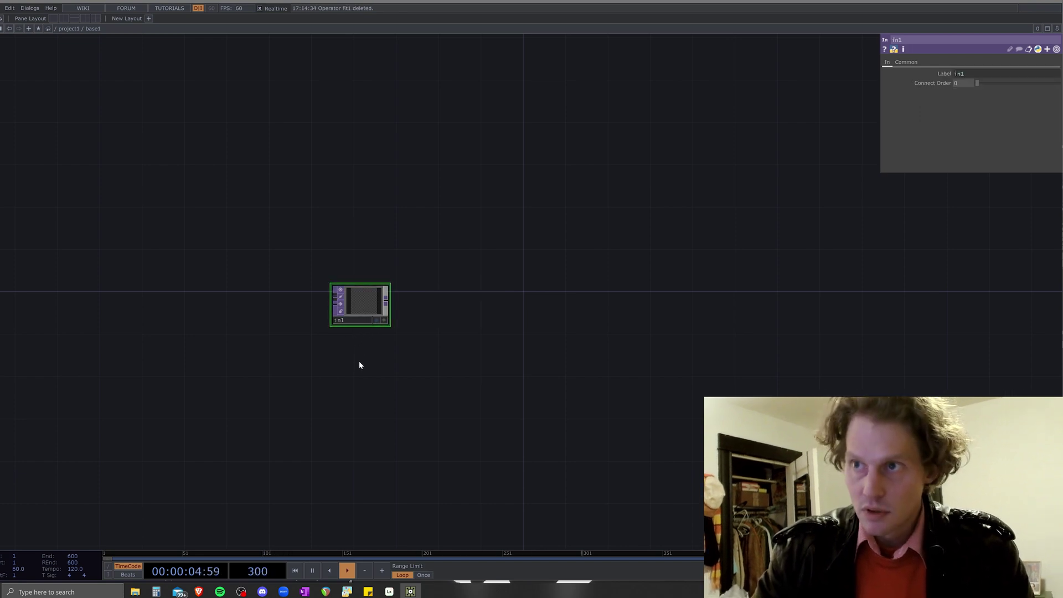
Add an In CHOP below the In TOP and return to the project1 network
{"action": "double_click", "coordinate": [357, 385]}
{"action": "left_click", "coordinate": [262, 276]}
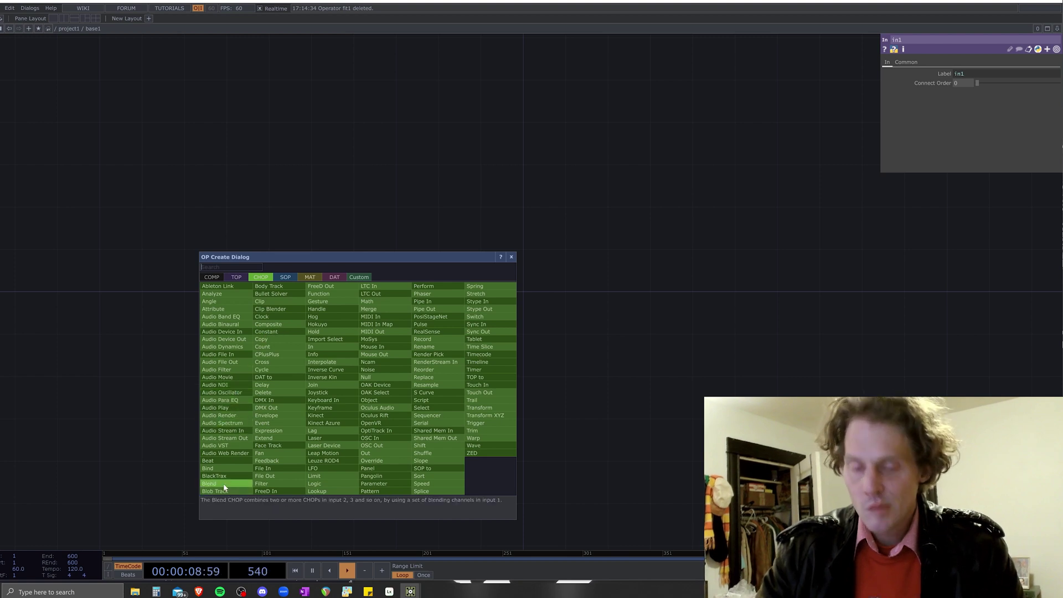
{"action": "type", "text": "i"}
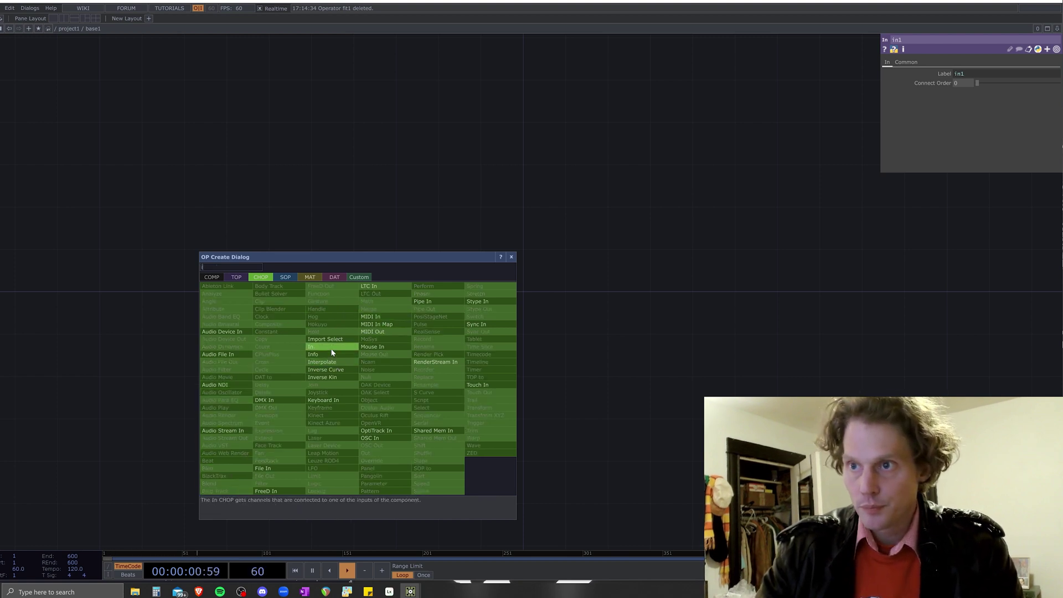
{"action": "left_click", "coordinate": [331, 349]}
{"action": "left_click", "coordinate": [360, 356]}
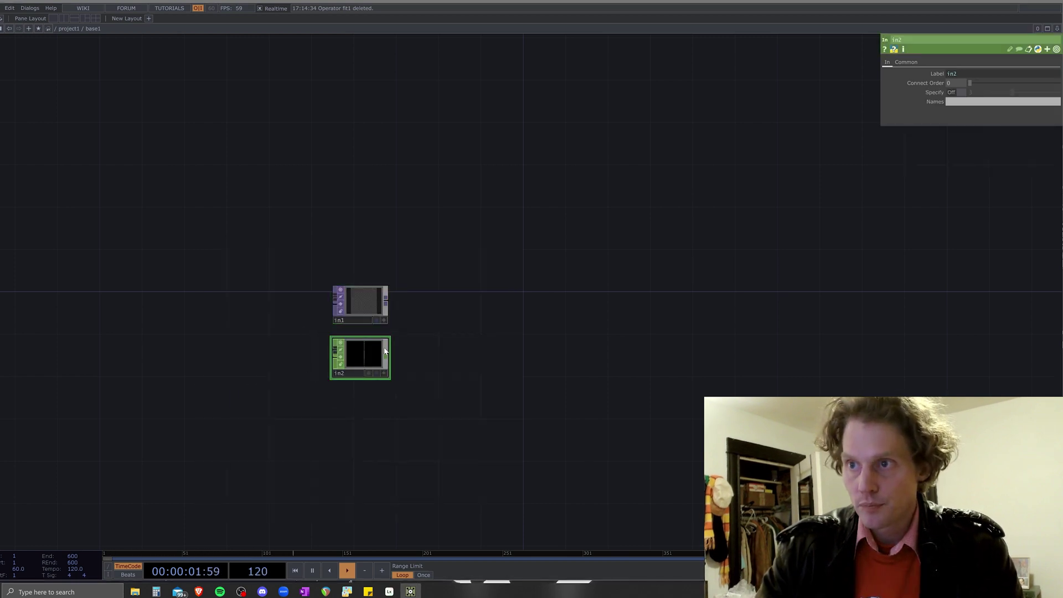
{"action": "left_click", "coordinate": [77, 30]}
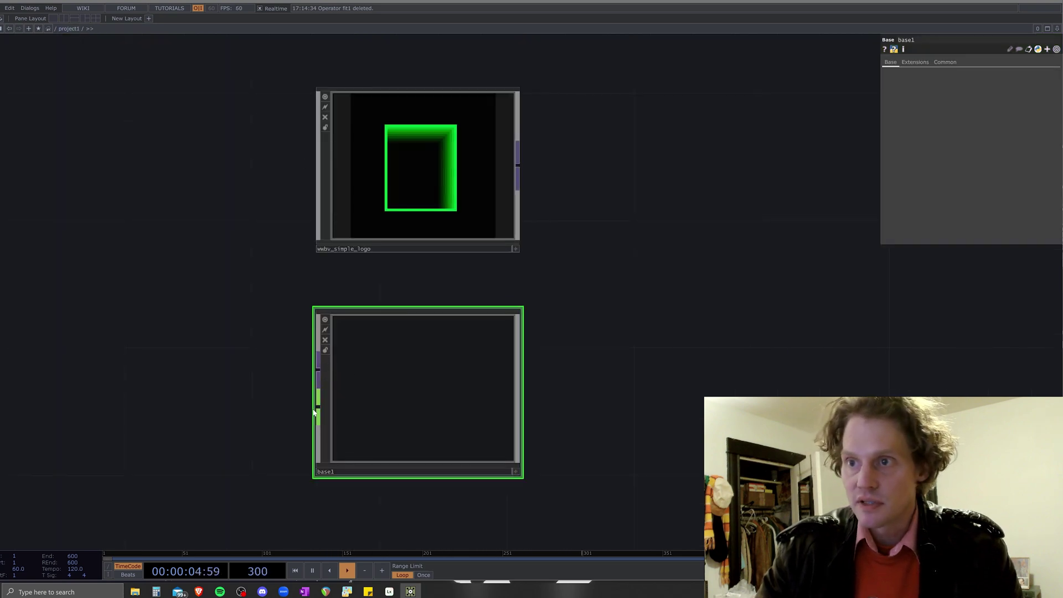
Add a Gesture CHOP beside the Base components and append a Switch CHOP to its output
{"action": "left_click_drag", "start_coordinate": [636, 409], "coordinate": [430, 342]}
{"action": "key", "text": "Tab"}
{"action": "left_click", "coordinate": [396, 262]}
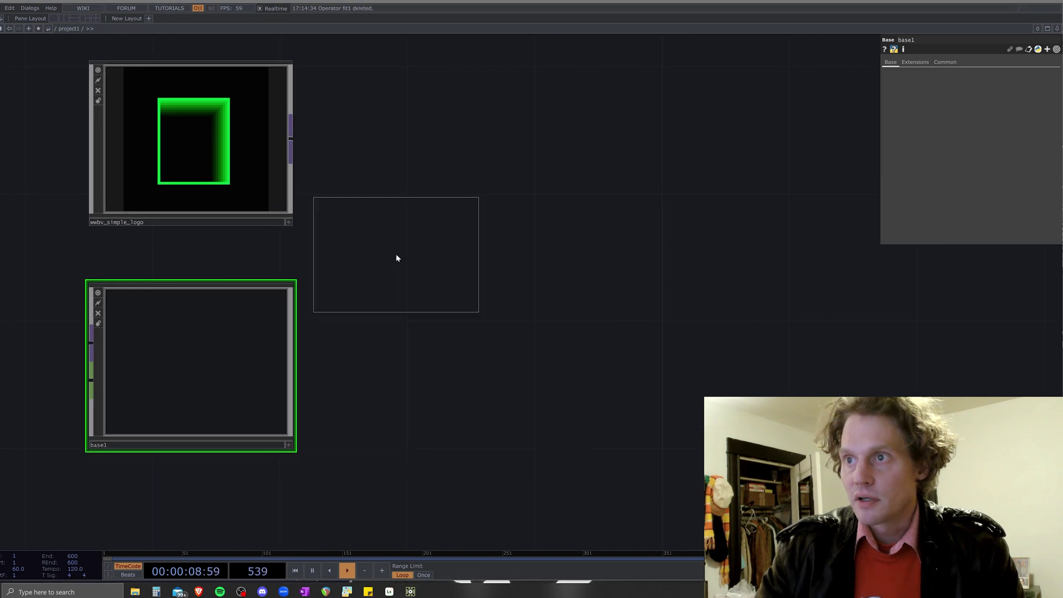
{"action": "left_click", "coordinate": [490, 331]}
{"action": "right_click", "coordinate": [570, 325]}
{"action": "left_click", "coordinate": [674, 316]}
{"action": "left_click", "coordinate": [713, 331]}
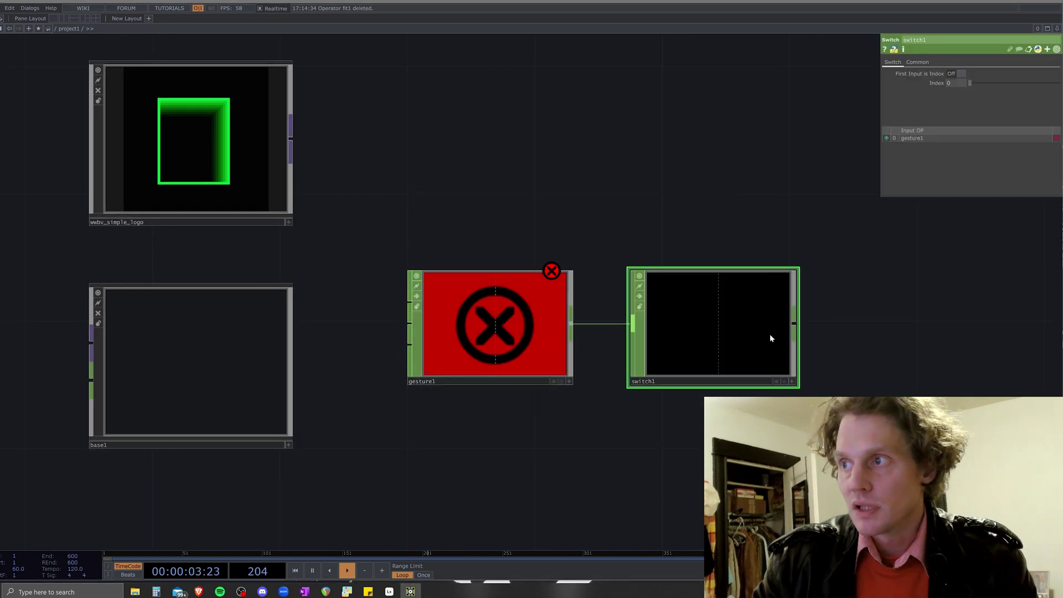
Add an Audio Filter CHOP below the Gesture CHOP and wire it into the Switch CHOP as a second input
{"action": "key", "text": "Tab"}
{"action": "left_click", "coordinate": [310, 432]}
{"action": "left_click", "coordinate": [490, 483]}
{"action": "left_click_drag", "start_coordinate": [572, 482], "coordinate": [632, 327]}
Append a Lag CHOP to the Switch CHOP's output
{"action": "left_click_drag", "start_coordinate": [811, 341], "coordinate": [629, 310]}
{"action": "right_click", "coordinate": [611, 292]}
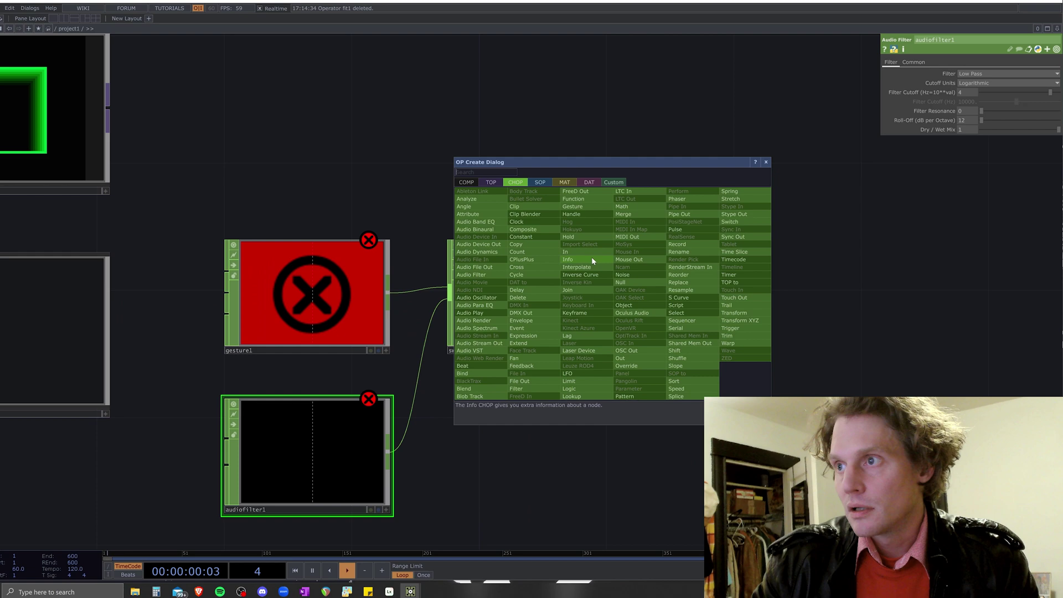
{"action": "left_click", "coordinate": [567, 335]}
{"action": "left_click", "coordinate": [895, 289]}
Collapse the Gesture, Audio Filter, Switch and Lag CHOPs into a Base component, then check its contents and return to project1
{"action": "key", "text": "h"}
{"action": "left_click_drag", "start_coordinate": [369, 127], "coordinate": [763, 464]}
{"action": "right_click", "coordinate": [525, 244]}
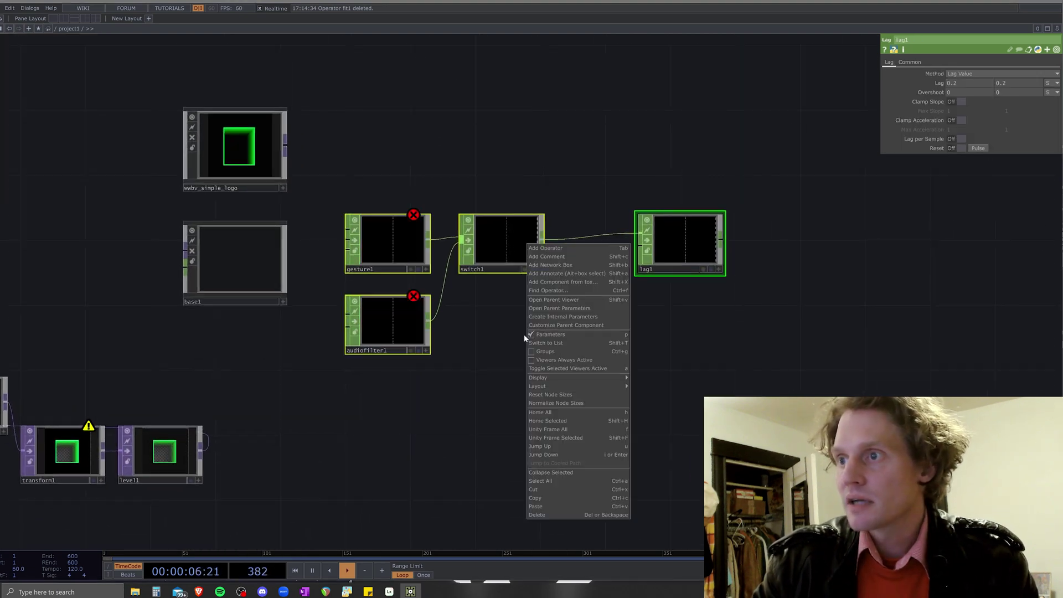
{"action": "left_click", "coordinate": [579, 473]}
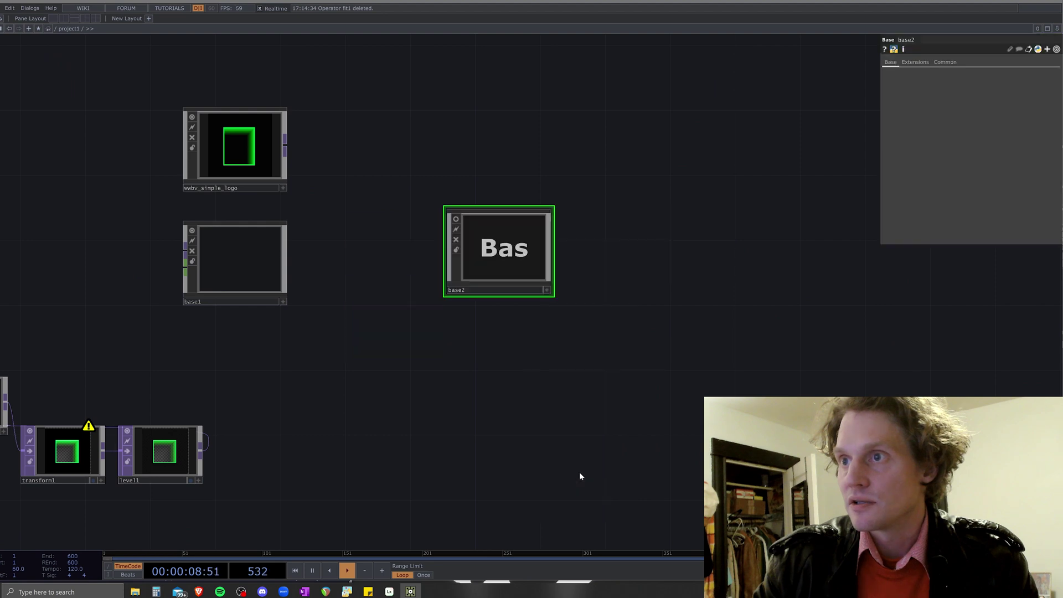
{"action": "key", "text": "i"}
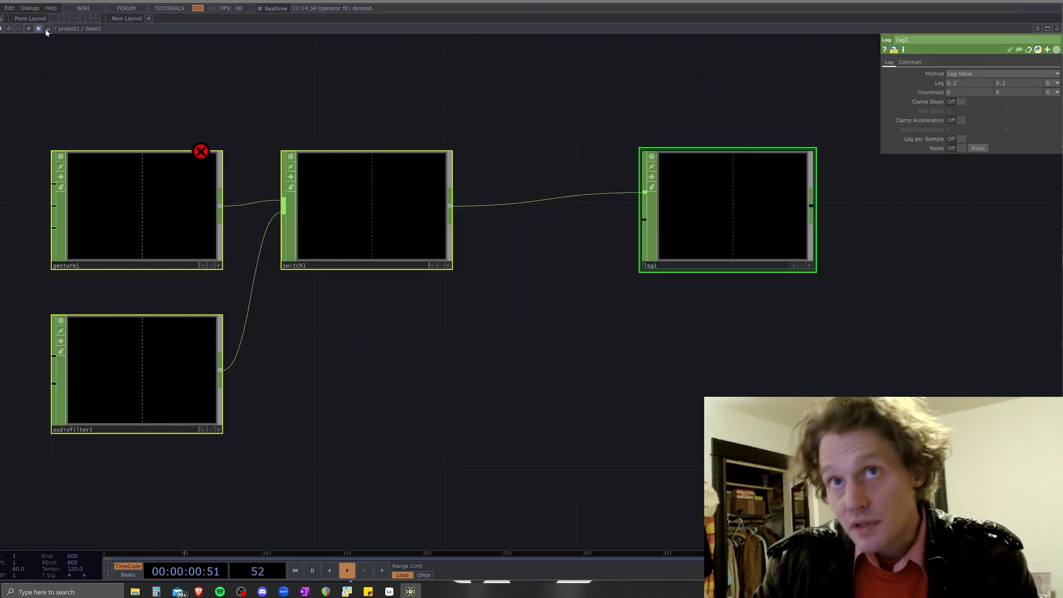
{"action": "left_click", "coordinate": [69, 29]}
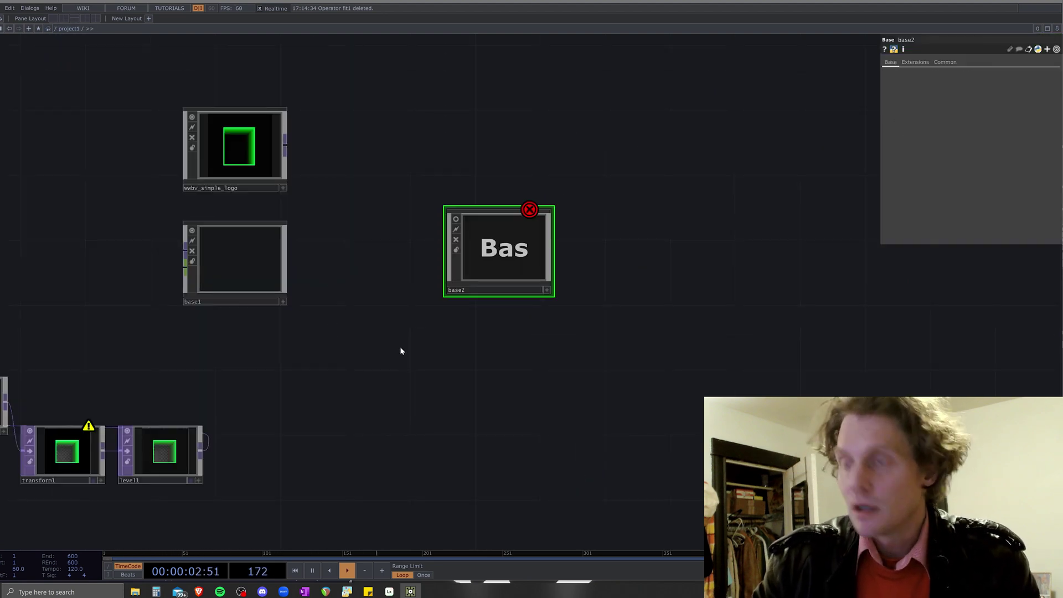
Undo the collapse of the four CHOPs into a Base component and move them farther from the existing Base components
{"action": "key", "text": "ctrl+z"}
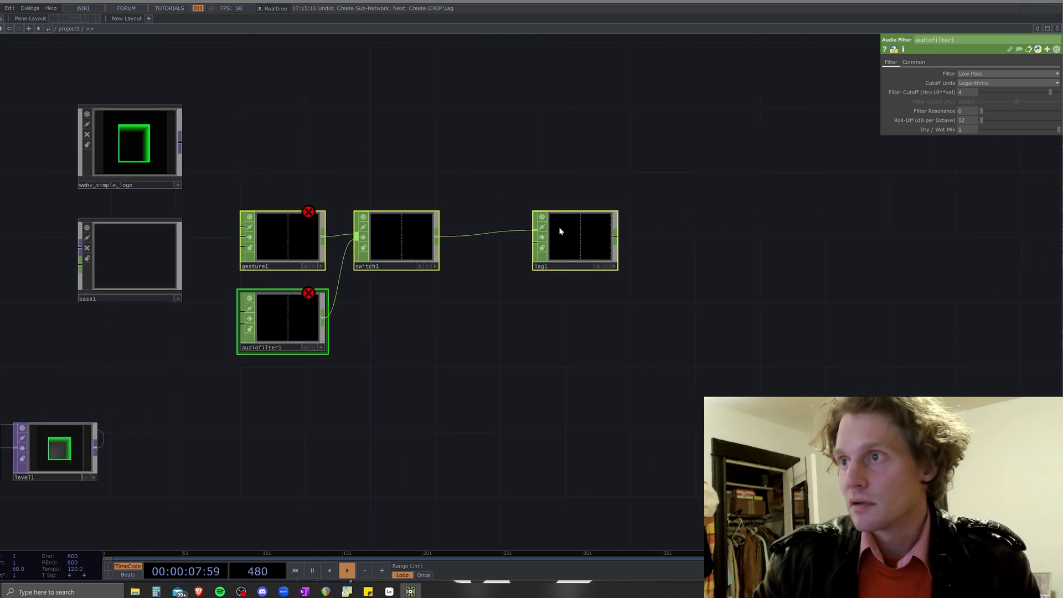
{"action": "left_click_drag", "start_coordinate": [559, 227], "coordinate": [692, 235]}
{"action": "left_click", "coordinate": [610, 297]}
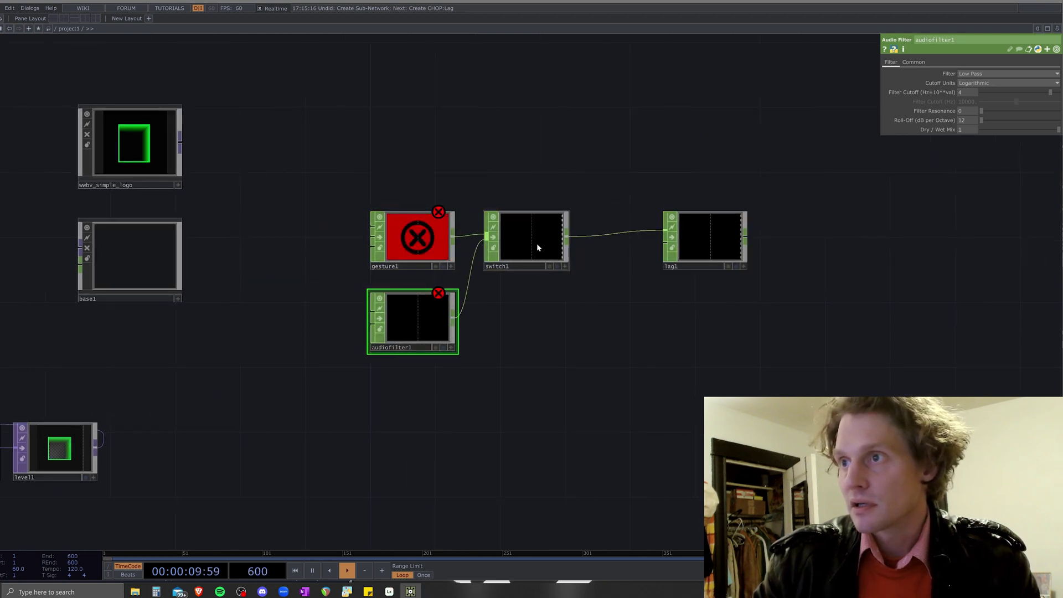
Collapse only the Switch CHOP into a Base component, inspect its internal In and Out connections, and return to project1
{"action": "left_click_drag", "start_coordinate": [537, 247], "coordinate": [565, 245]}
{"action": "right_click", "coordinate": [560, 165]}
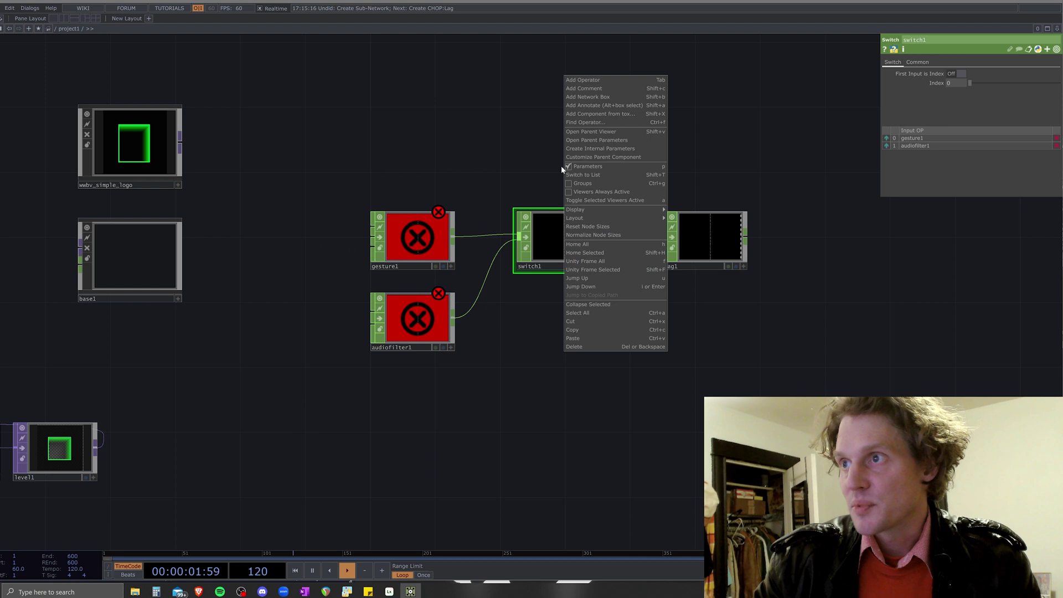
{"action": "left_click", "coordinate": [604, 304]}
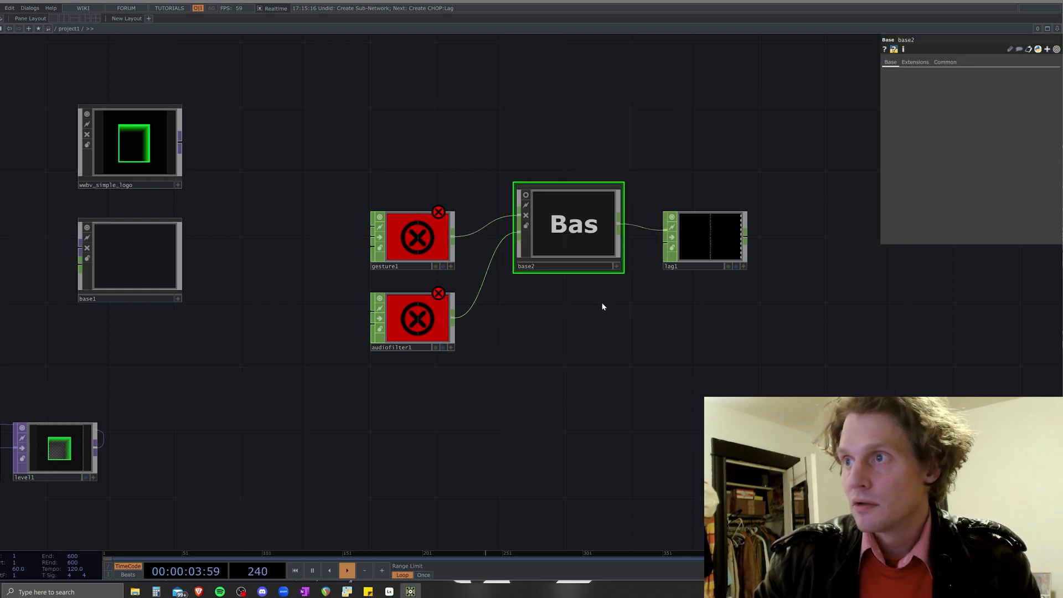
{"action": "key", "text": "i"}
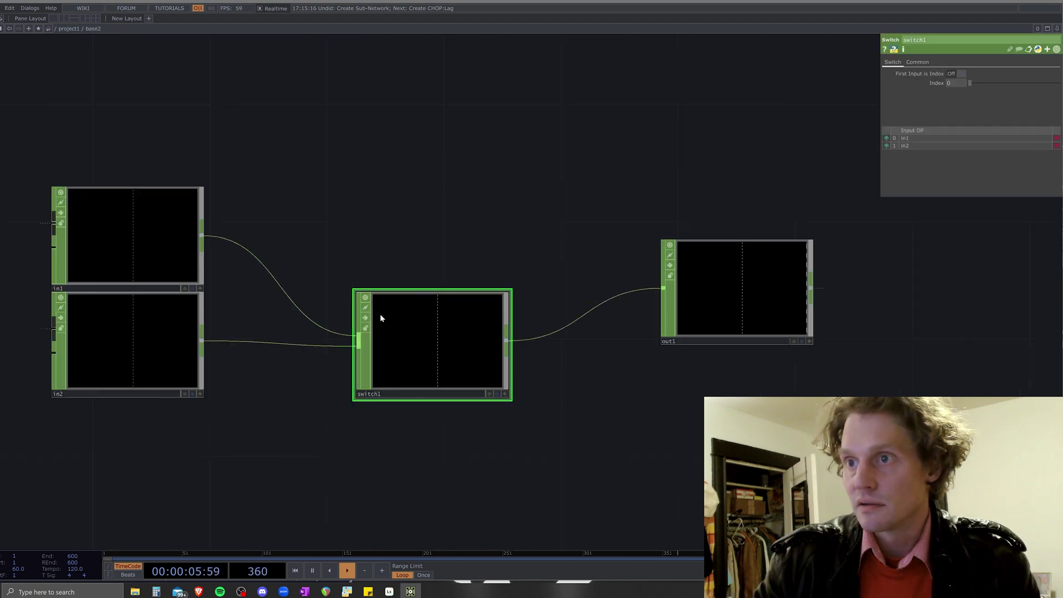
{"action": "left_click", "coordinate": [69, 28]}
Delete the Gesture and Audio Filter CHOPs, the Base component holding the Switch, and the Lag CHOP
{"action": "left_click_drag", "start_coordinate": [277, 130], "coordinate": [680, 399]}
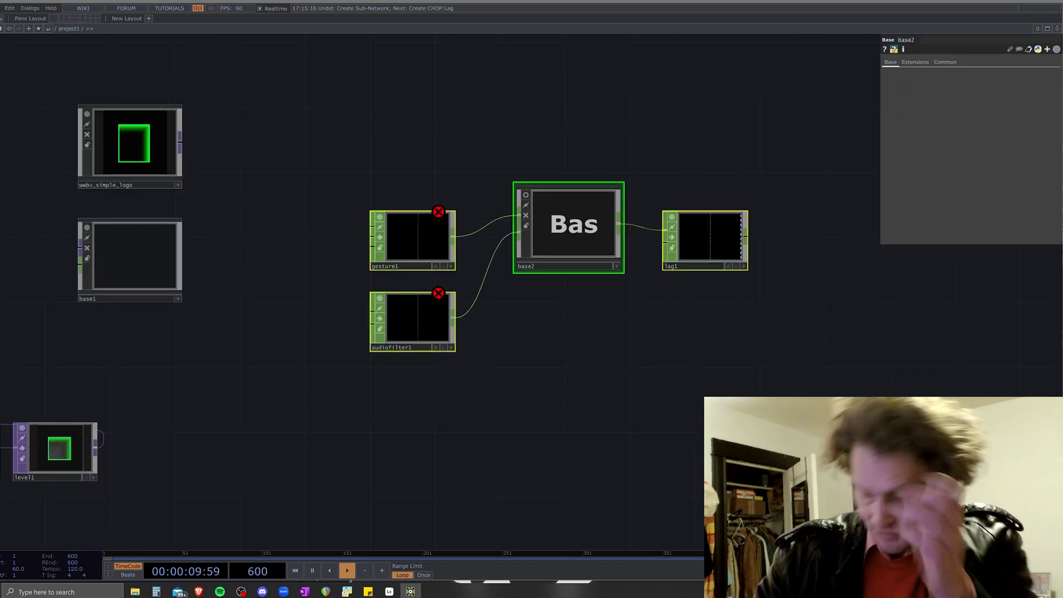
{"action": "key", "text": "Delete"}
{"action": "scroll", "coordinate": [325, 320], "scroll_direction": "up", "scroll_amount": 5}
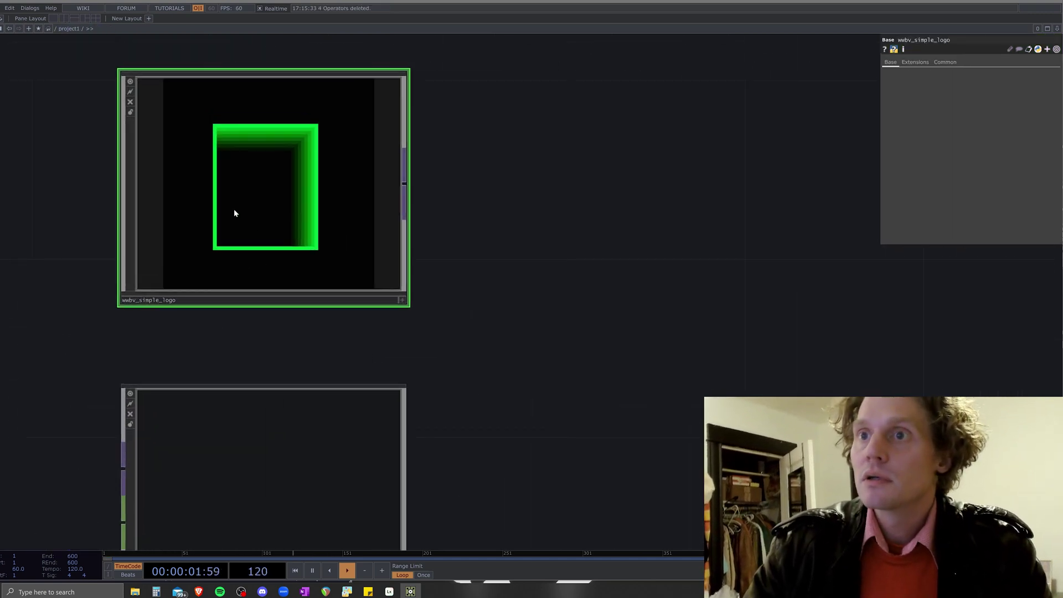
{"action": "left_click_drag", "start_coordinate": [492, 184], "coordinate": [602, 272]}
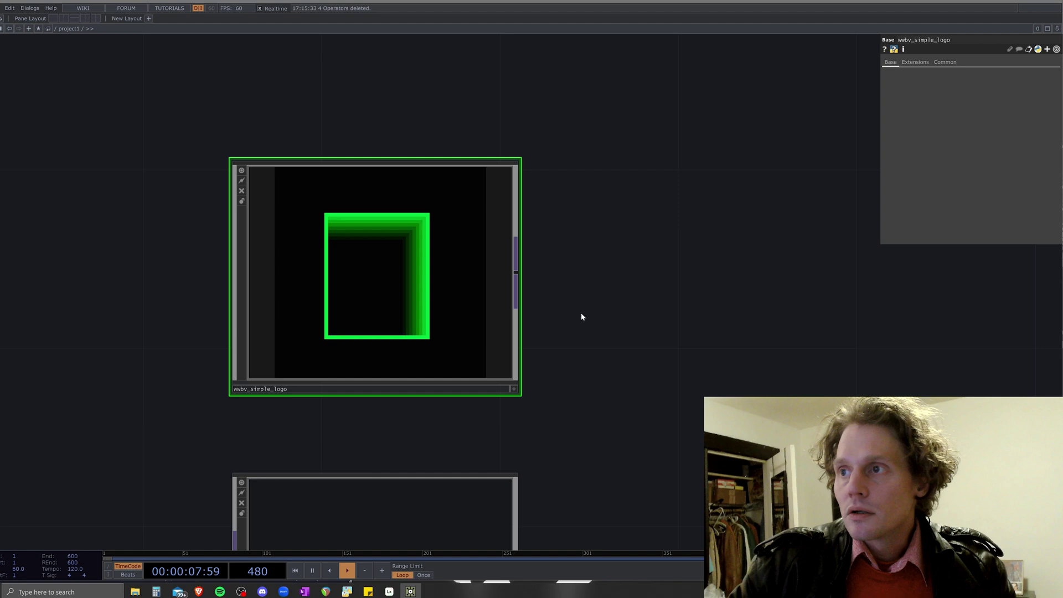
{"action": "left_click_drag", "start_coordinate": [574, 308], "coordinate": [598, 316]}
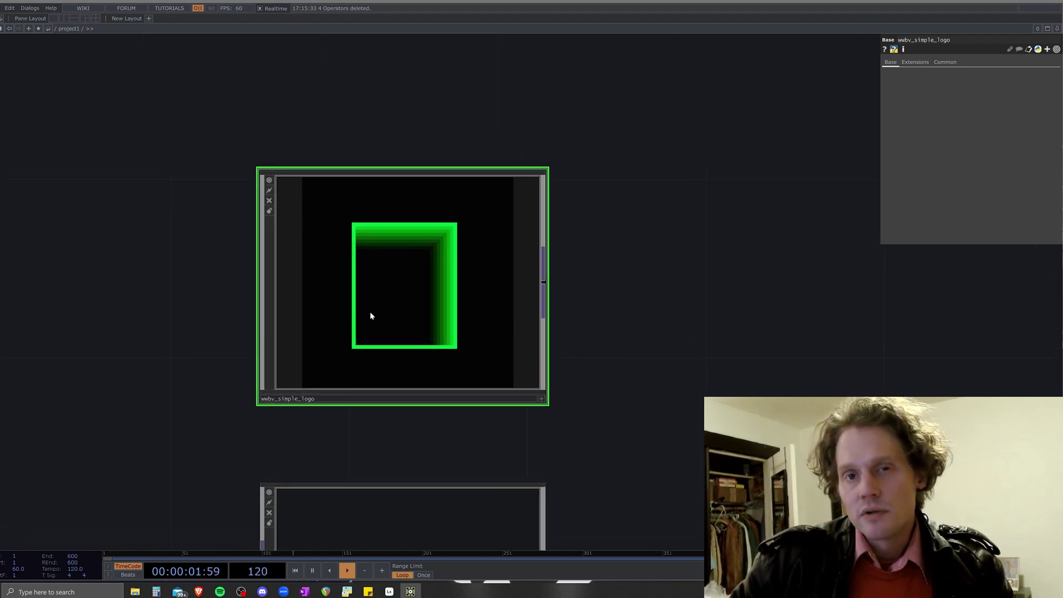
{"action": "scroll", "coordinate": [368, 313], "scroll_direction": "up", "scroll_amount": 3}
{"action": "scroll", "coordinate": [368, 313], "scroll_direction": "down", "scroll_amount": 2}
{"action": "left_click_drag", "start_coordinate": [703, 106], "coordinate": [707, 119]}
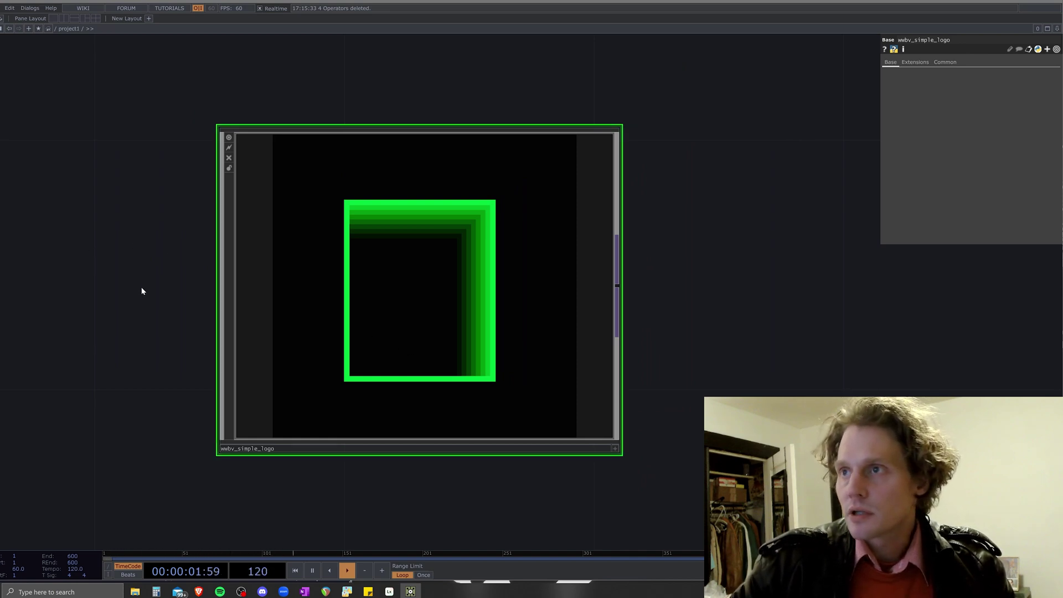
{"action": "left_click_drag", "start_coordinate": [141, 291], "coordinate": [162, 289]}
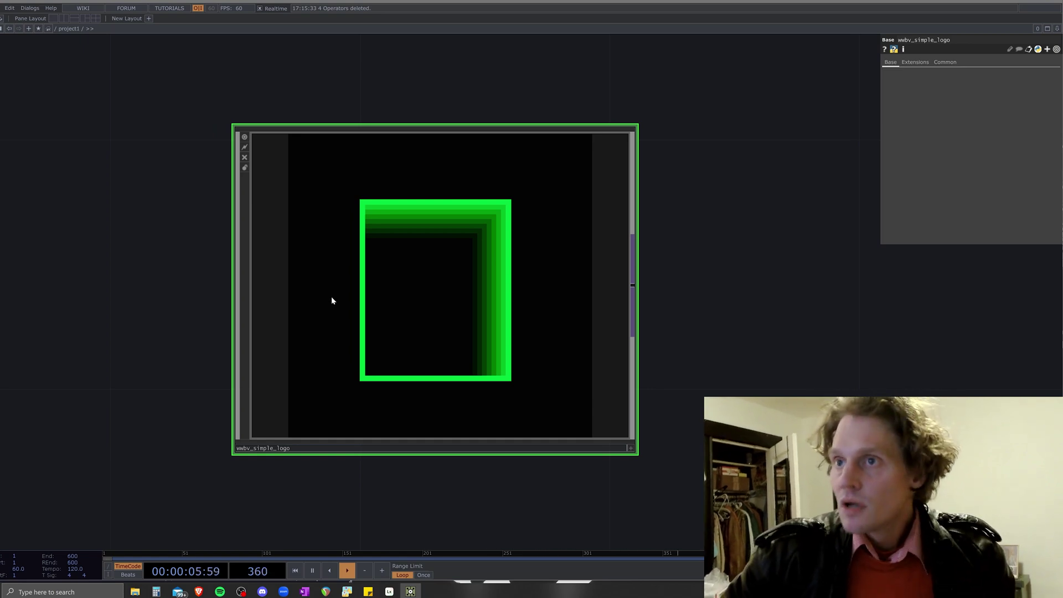
Examine the network inside wwbv_simple_logo, including the RGB Key operator's parameters, and return to project1
{"action": "key", "text": "i"}
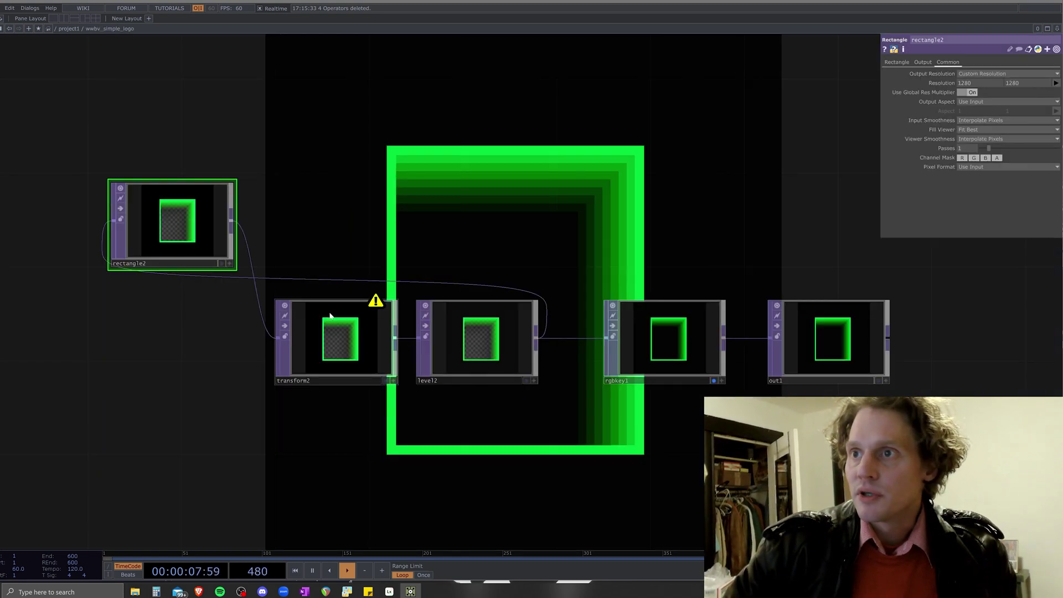
{"action": "scroll", "coordinate": [450, 405], "scroll_direction": "down", "scroll_amount": 2}
{"action": "scroll", "coordinate": [373, 382], "scroll_direction": "up", "scroll_amount": 2}
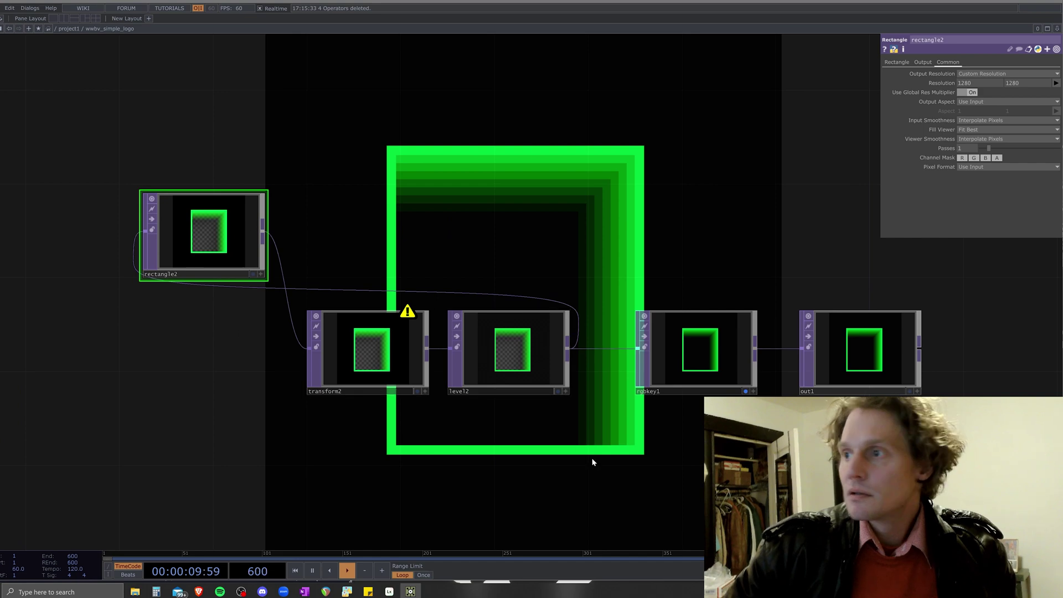
{"action": "left_click_drag", "start_coordinate": [592, 463], "coordinate": [445, 457]}
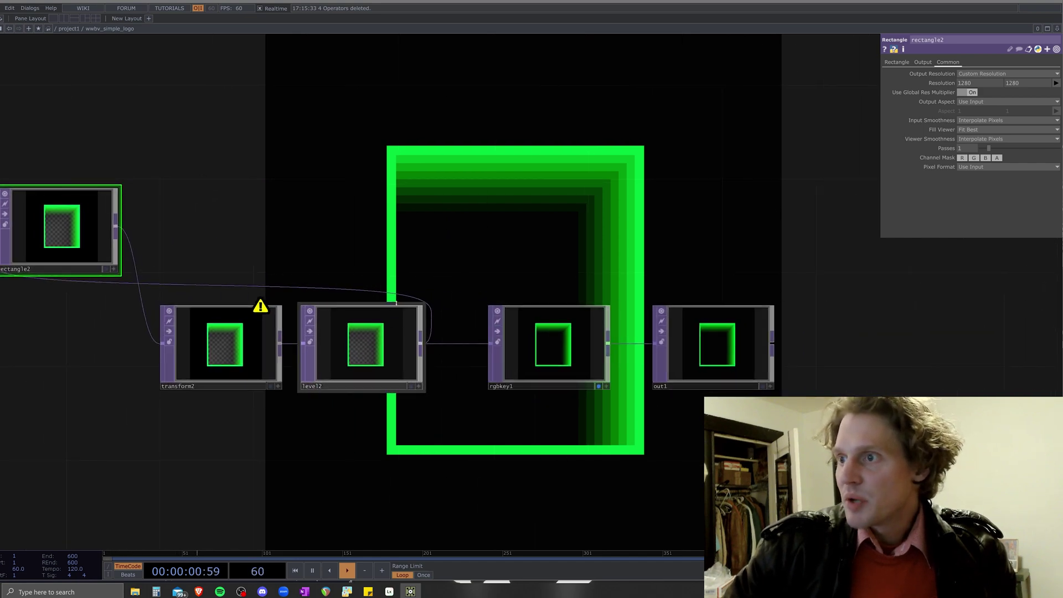
{"action": "left_click", "coordinate": [560, 339]}
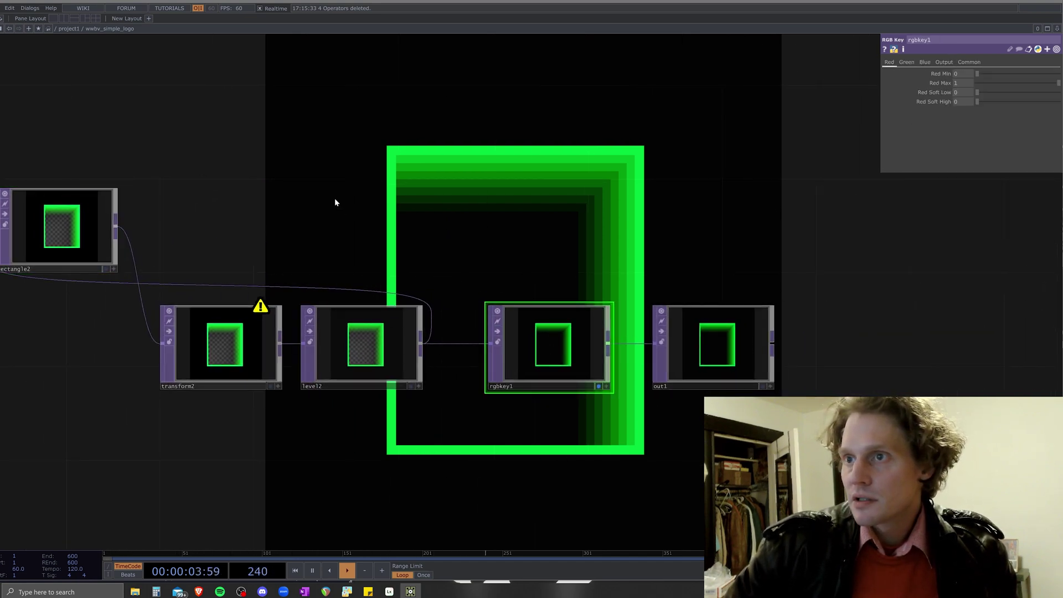
{"action": "left_click_drag", "start_coordinate": [243, 175], "coordinate": [420, 211]}
{"action": "left_click", "coordinate": [70, 29]}
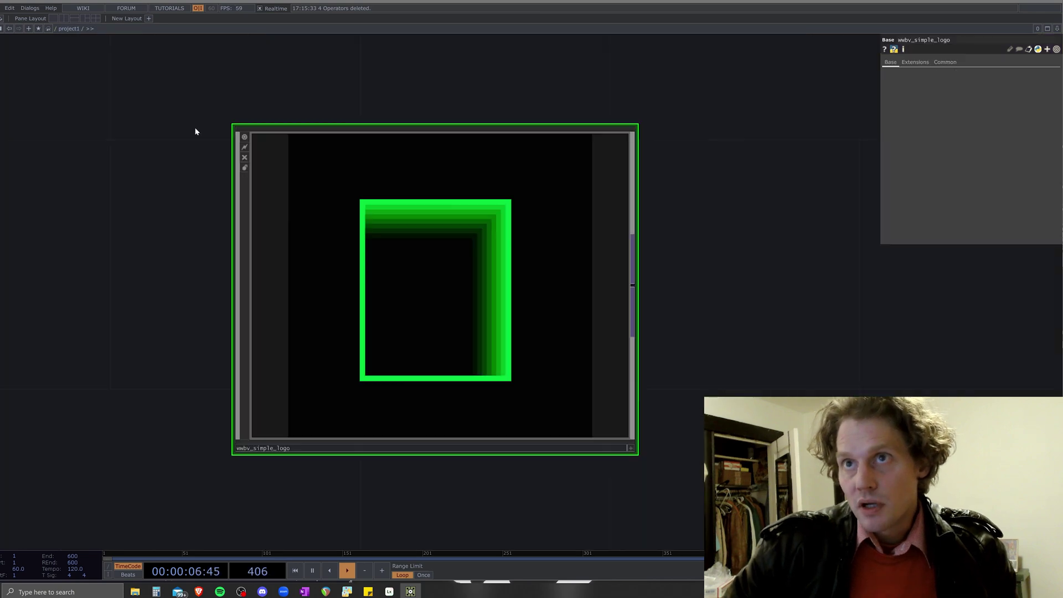
Enter wwbv_simple_logo and open the Component Editor for that component, placing its window over the network
{"action": "right_click", "coordinate": [395, 237]}
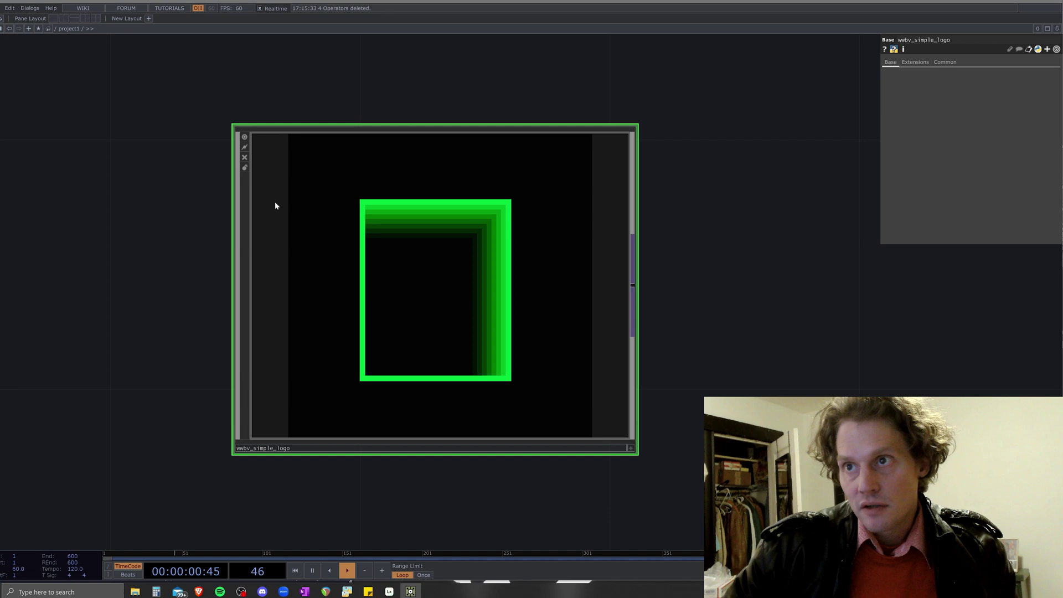
{"action": "double_click", "coordinate": [368, 254]}
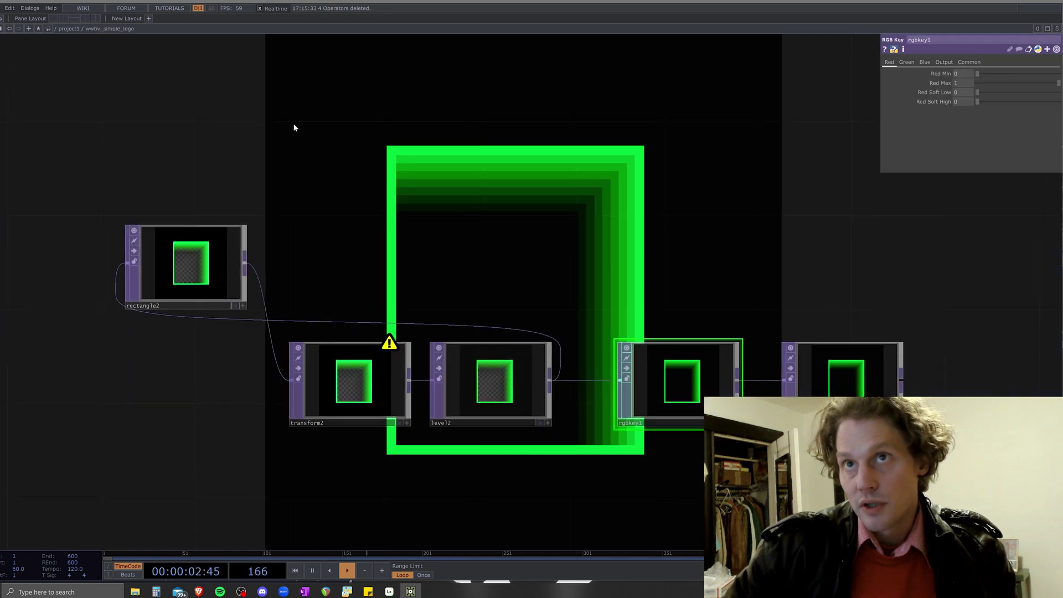
{"action": "right_click", "coordinate": [115, 32]}
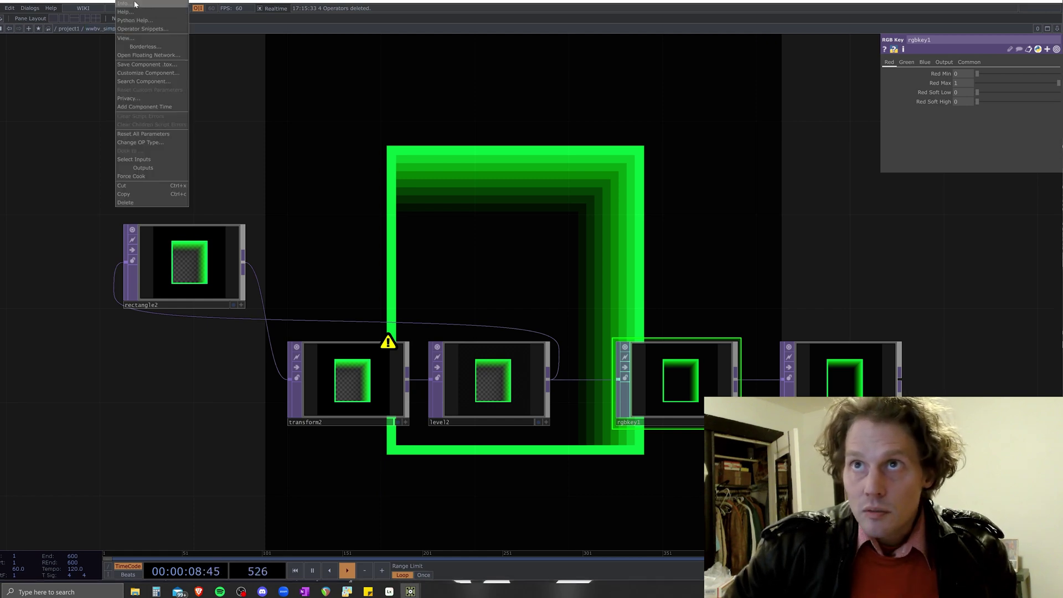
{"action": "left_click", "coordinate": [149, 72]}
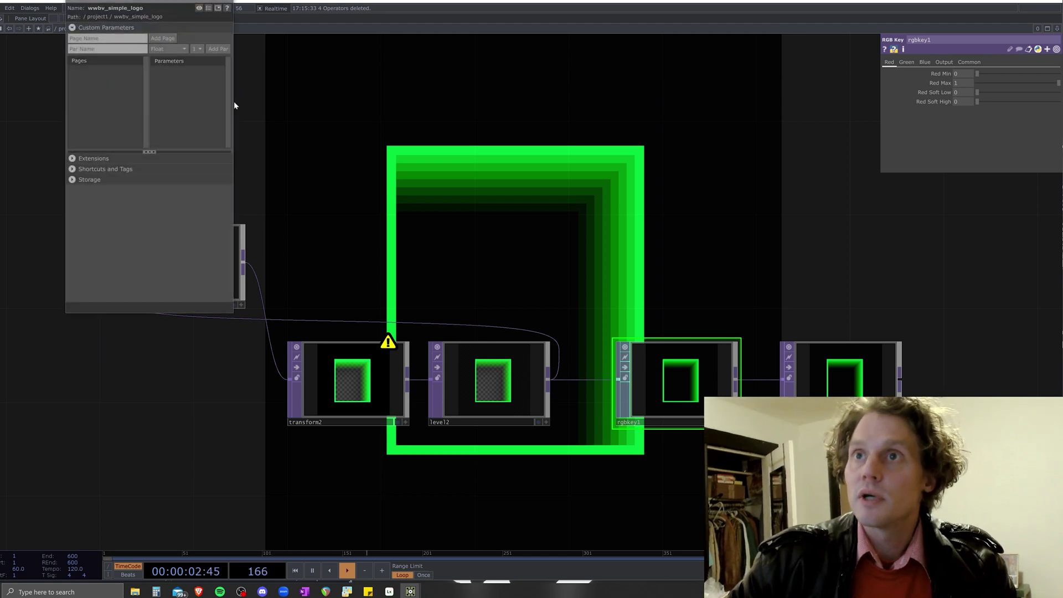
{"action": "left_click_drag", "start_coordinate": [161, 29], "coordinate": [345, 136]}
Add a custom parameter page named "Shape Transform" to wwbv_simple_logo
{"action": "left_click", "coordinate": [278, 176]}
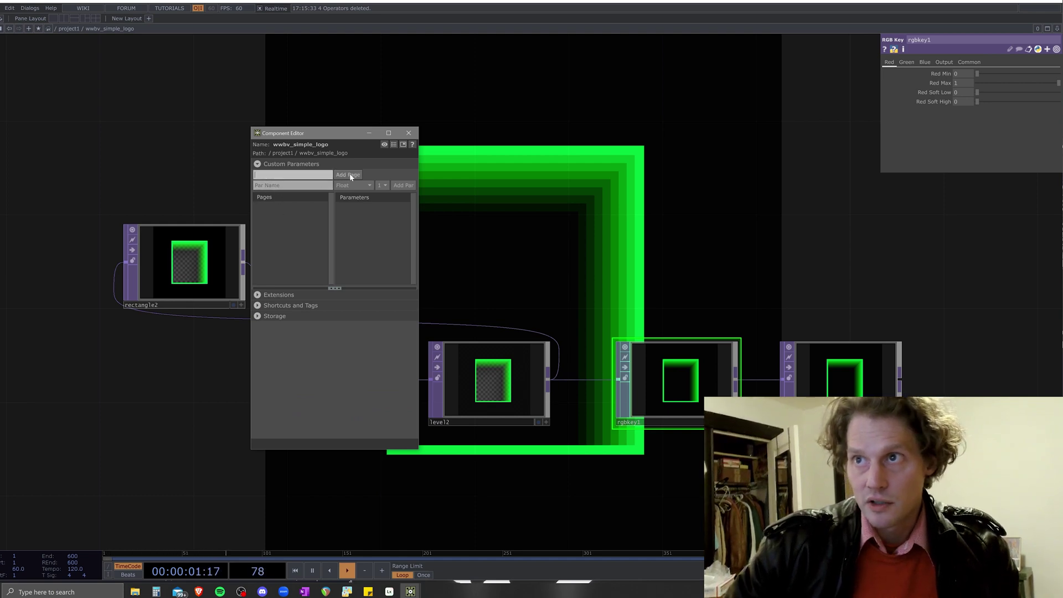
{"action": "left_click", "coordinate": [278, 177]}
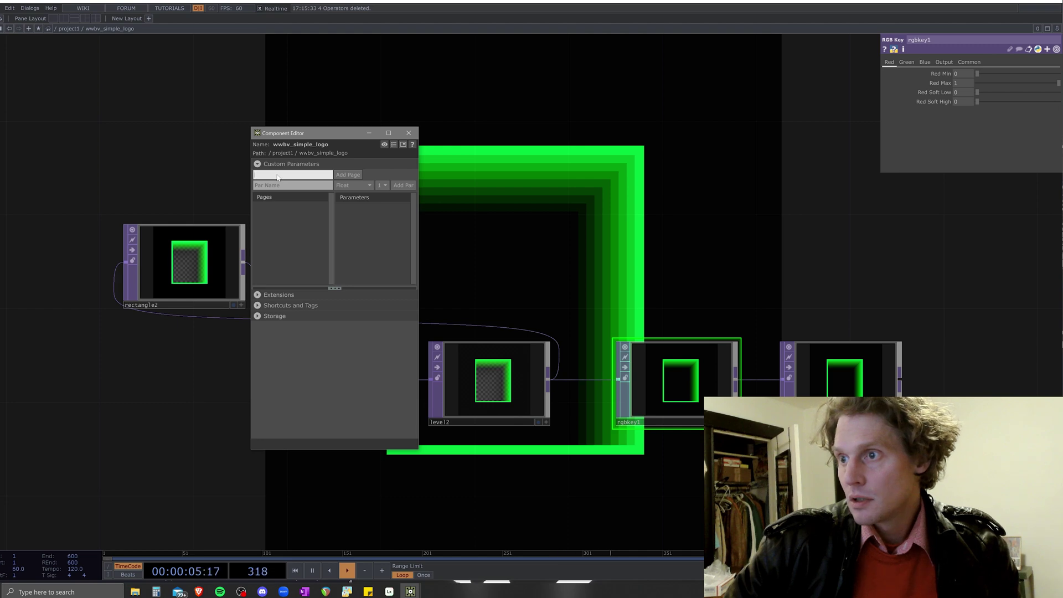
{"action": "type", "text": "Sh"}
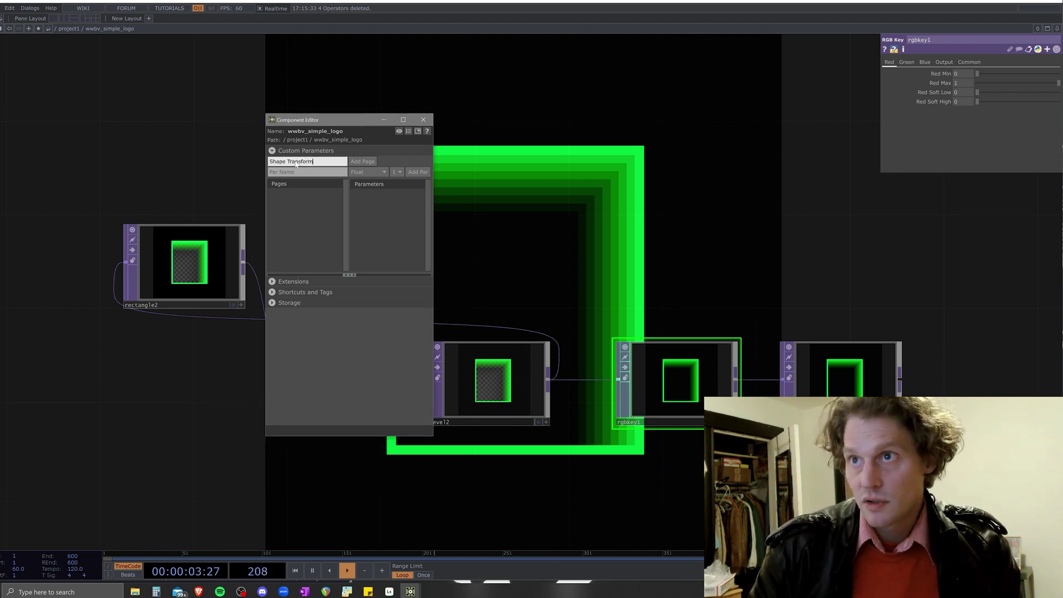
{"action": "type", "text": "ape Transform"}
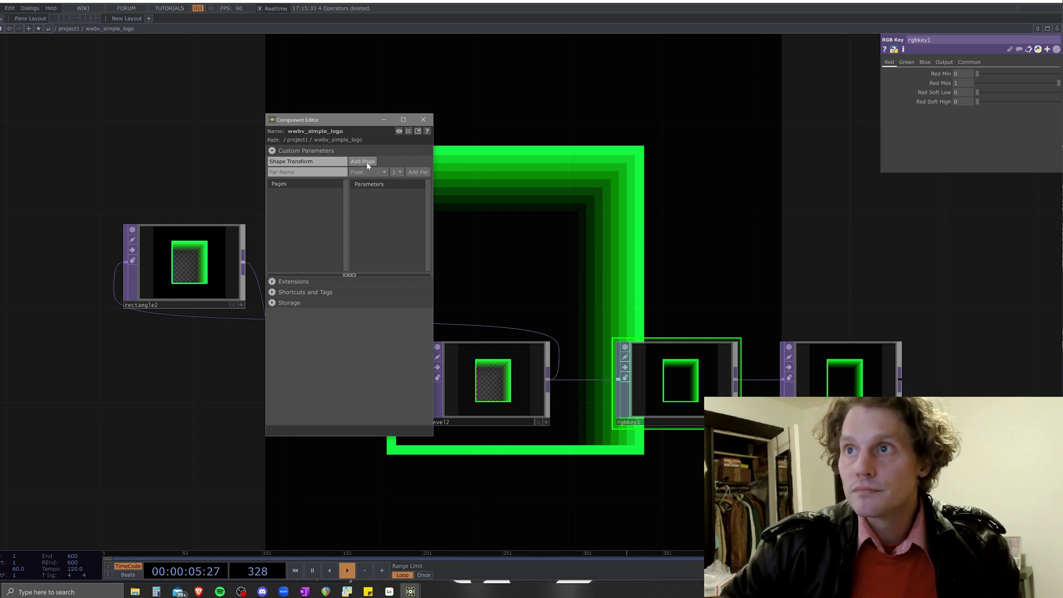
{"action": "left_click", "coordinate": [365, 162]}
Check the Shape Transform page in wwbv_simple_logo's parameters, then close the parameter window
{"action": "right_click", "coordinate": [107, 31]}
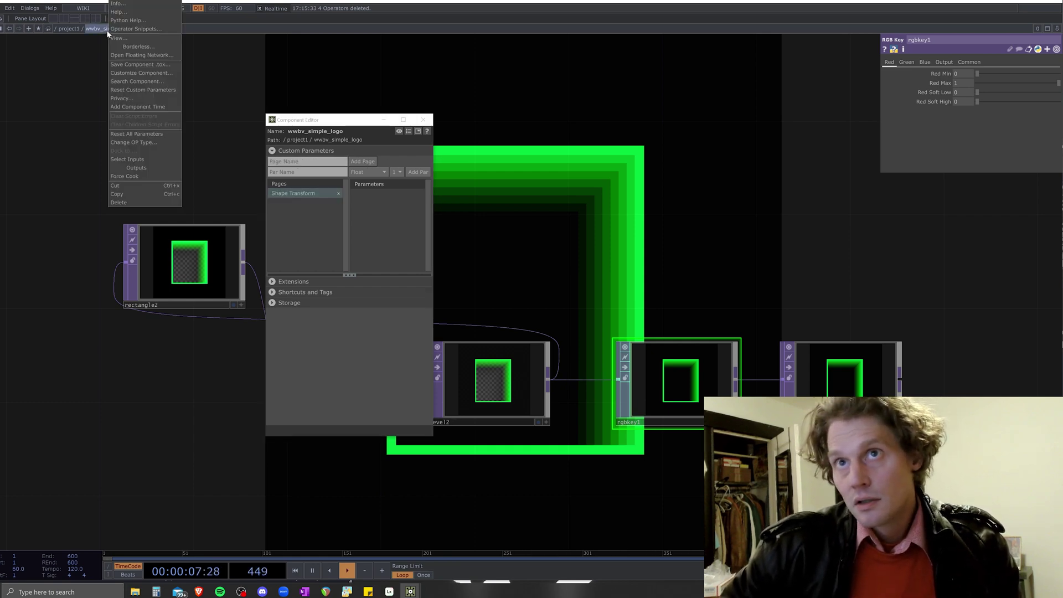
{"action": "left_click", "coordinate": [125, 7]}
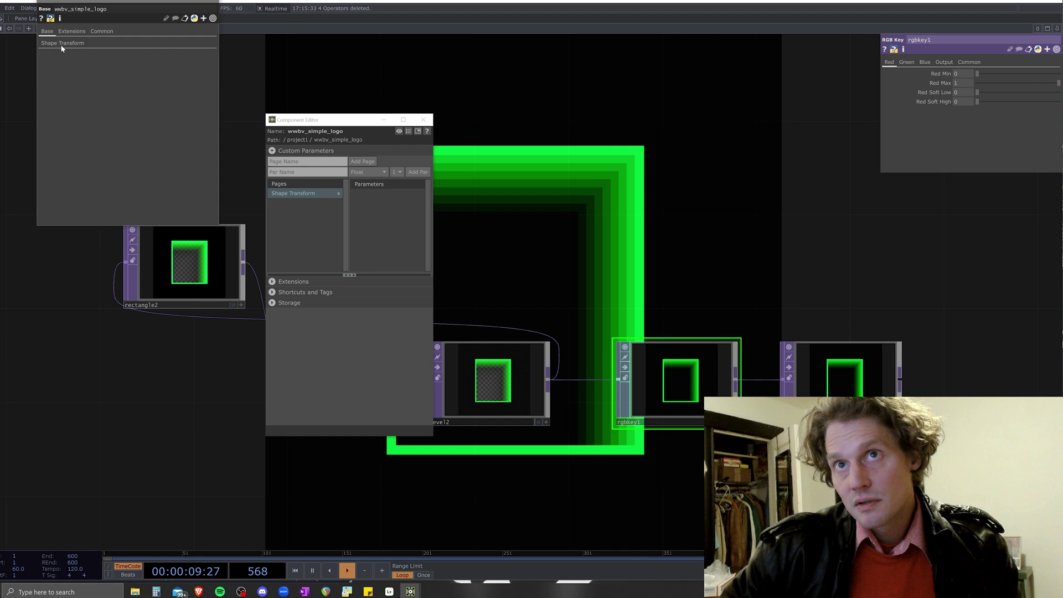
{"action": "left_click", "coordinate": [48, 45]}
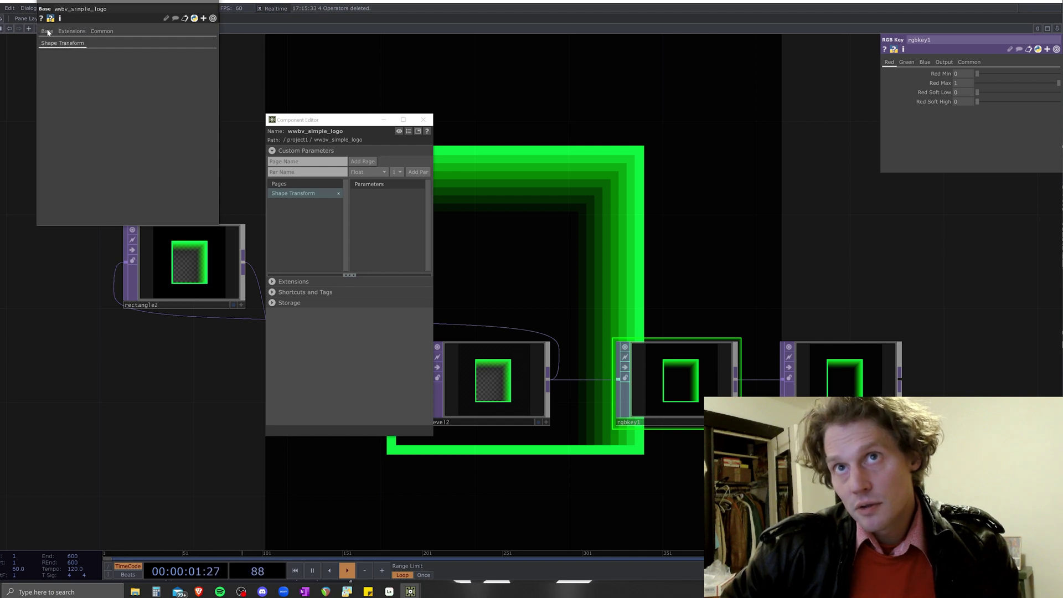
{"action": "left_click", "coordinate": [47, 32]}
{"action": "left_click", "coordinate": [209, 2]}
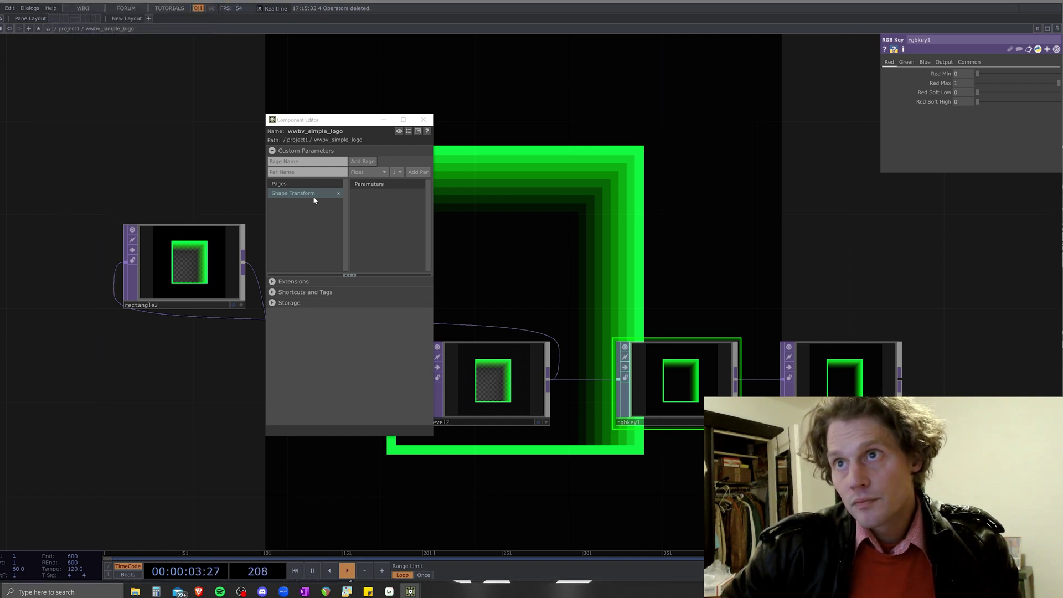
Add rectangle2's Size as a custom parameter on the Shape Transform page, binding the new parameter as master
{"action": "left_click", "coordinate": [395, 211]}
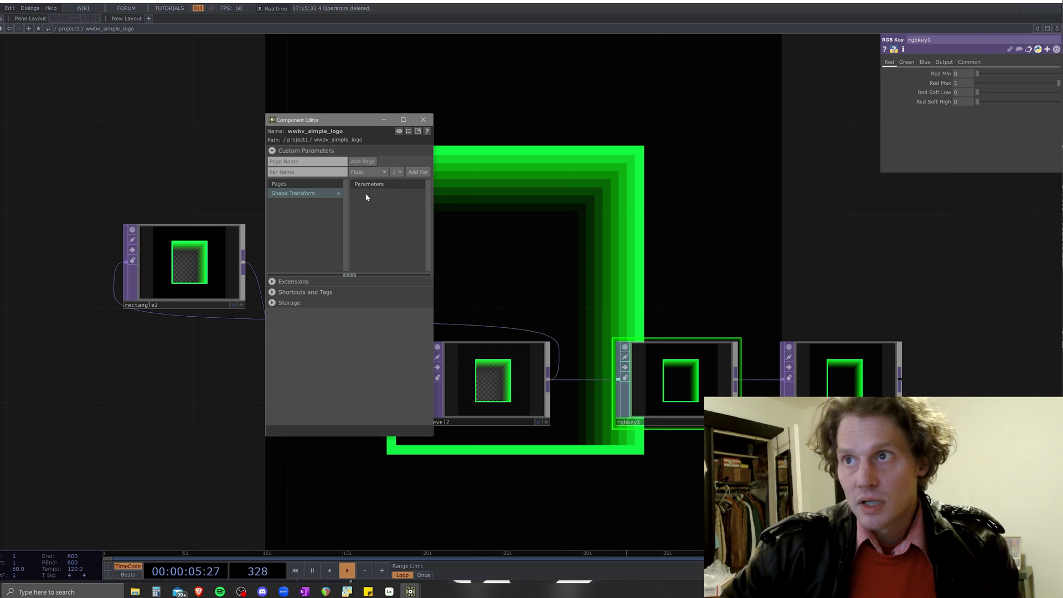
{"action": "left_click", "coordinate": [190, 268]}
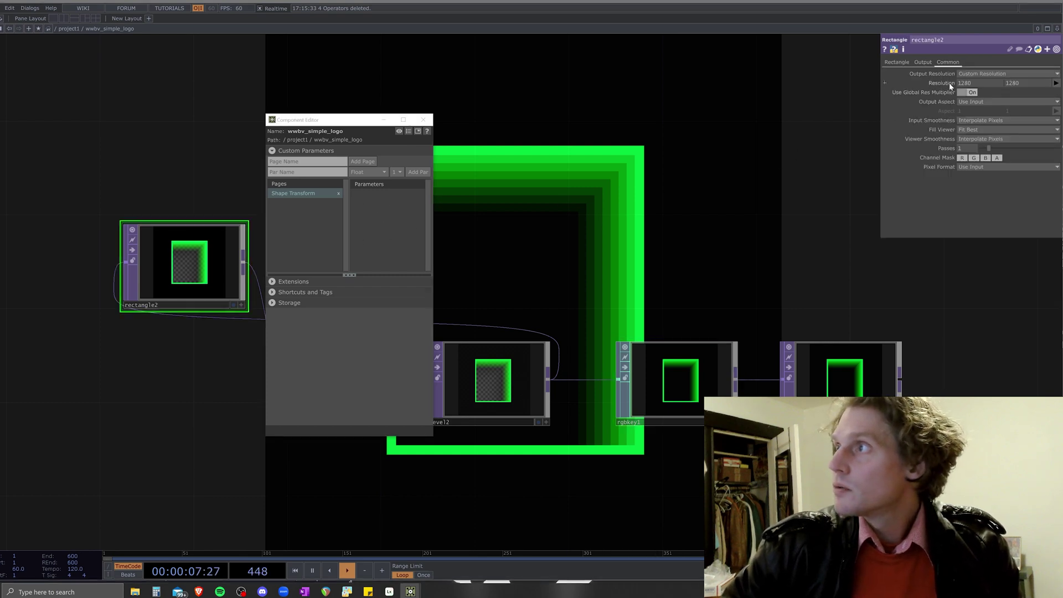
{"action": "left_click", "coordinate": [897, 62]}
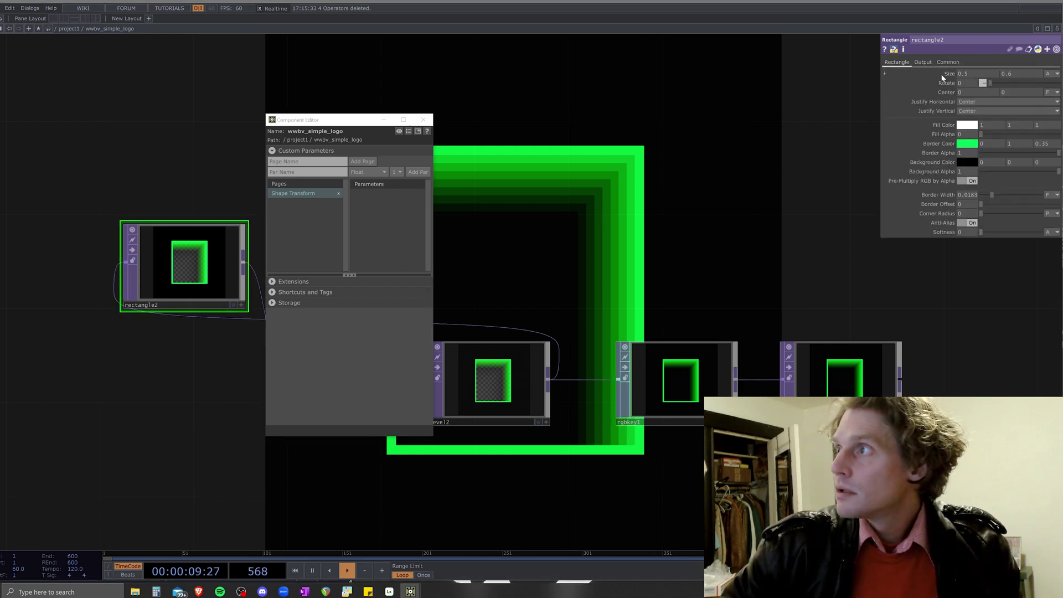
{"action": "left_click_drag", "start_coordinate": [612, 172], "coordinate": [379, 193]}
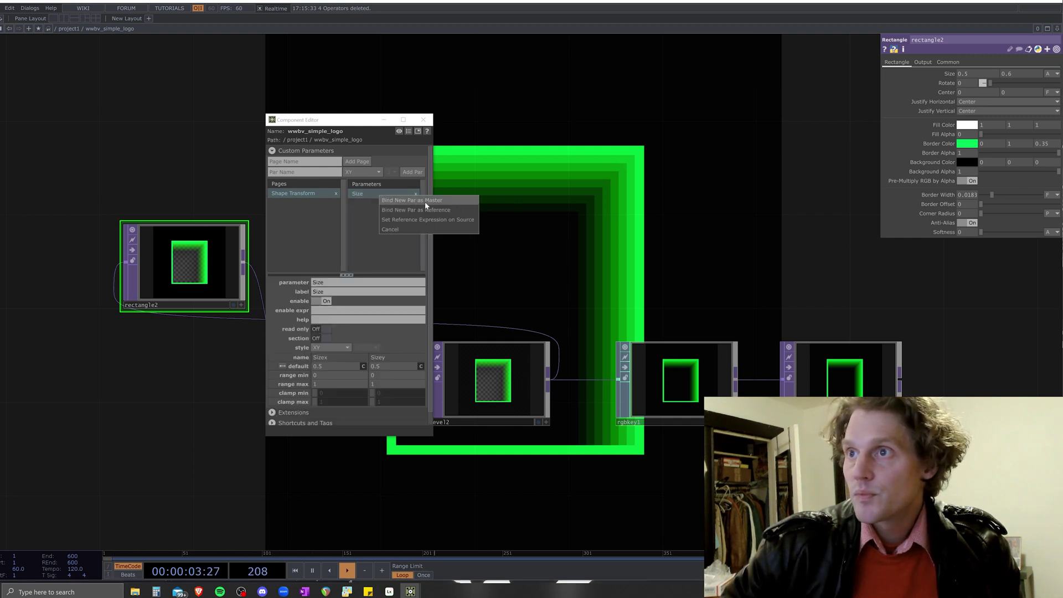
{"action": "left_click", "coordinate": [403, 200]}
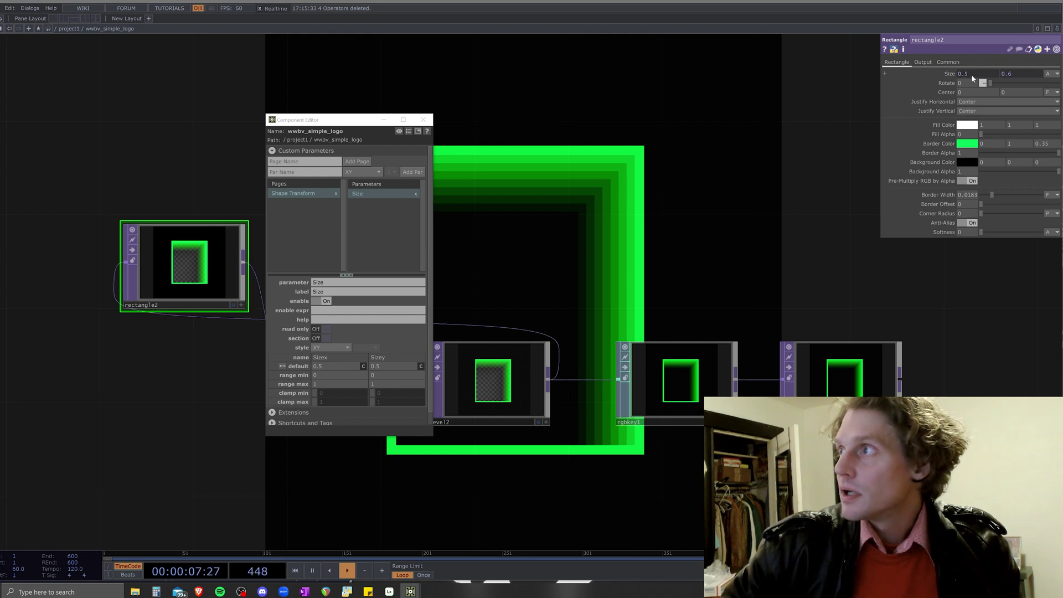
Open wwbv_simple_logo's parameters and view the Size parameter on the Shape Transform page
{"action": "right_click", "coordinate": [117, 30]}
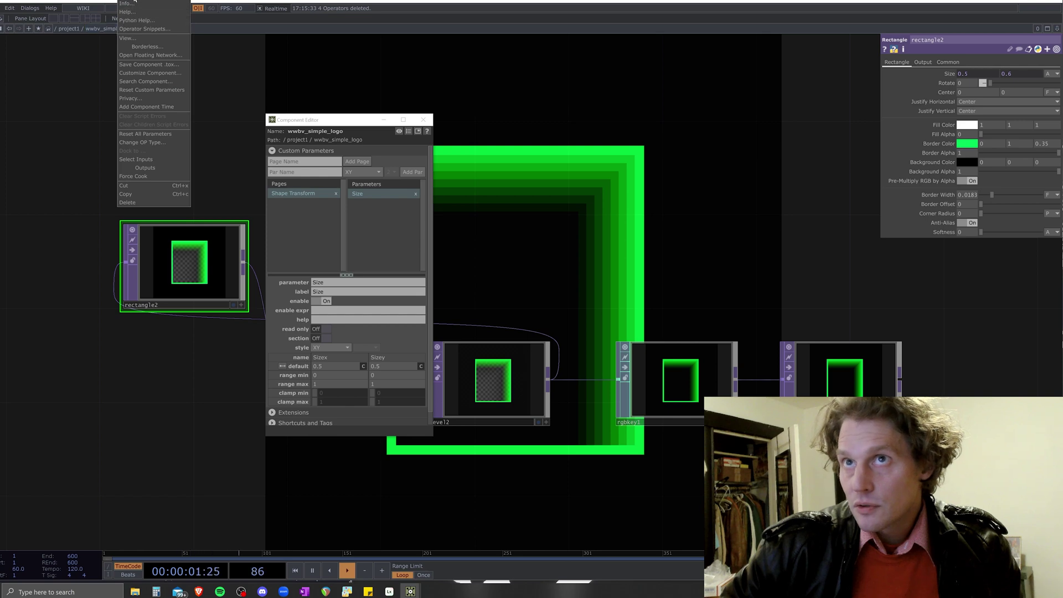
{"action": "left_click", "coordinate": [154, 11]}
{"action": "left_click", "coordinate": [81, 44]}
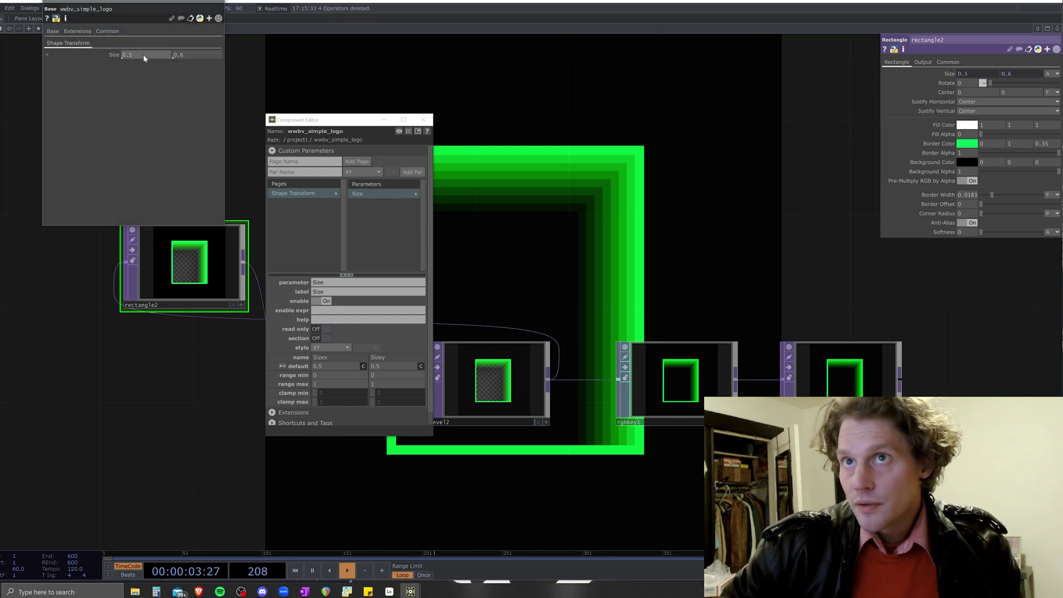
Add rectangle2's Border Width as a custom parameter on the Shape Transform page, binding the new parameter as master
{"action": "mouse_move", "coordinate": [142, 58]}
{"action": "middle_mouse_down"}
{"action": "mouse_move", "coordinate": [111, 55]}
{"action": "mouse_move", "coordinate": [143, 57]}
{"action": "middle_mouse_up"}
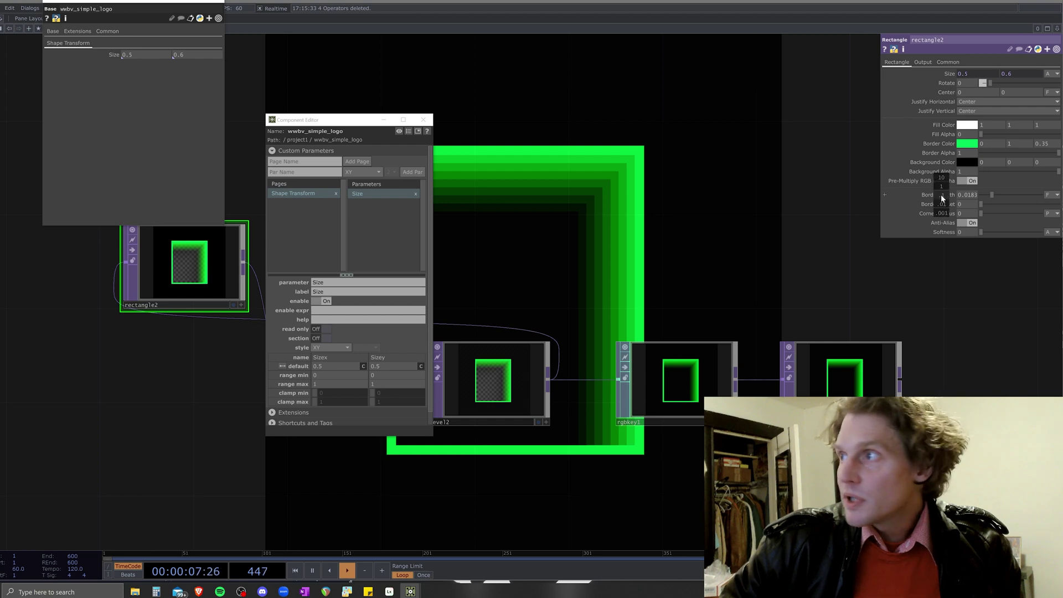
{"action": "middle_click_drag", "start_coordinate": [941, 194], "coordinate": [942, 196]}
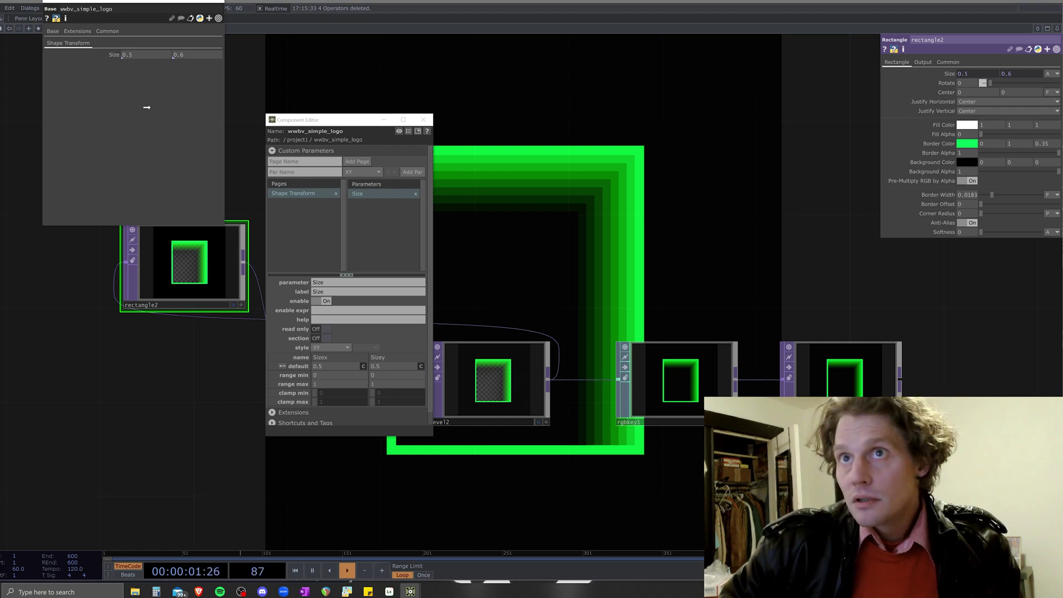
{"action": "left_click_drag", "start_coordinate": [341, 189], "coordinate": [382, 214]}
{"action": "left_click", "coordinate": [418, 223]}
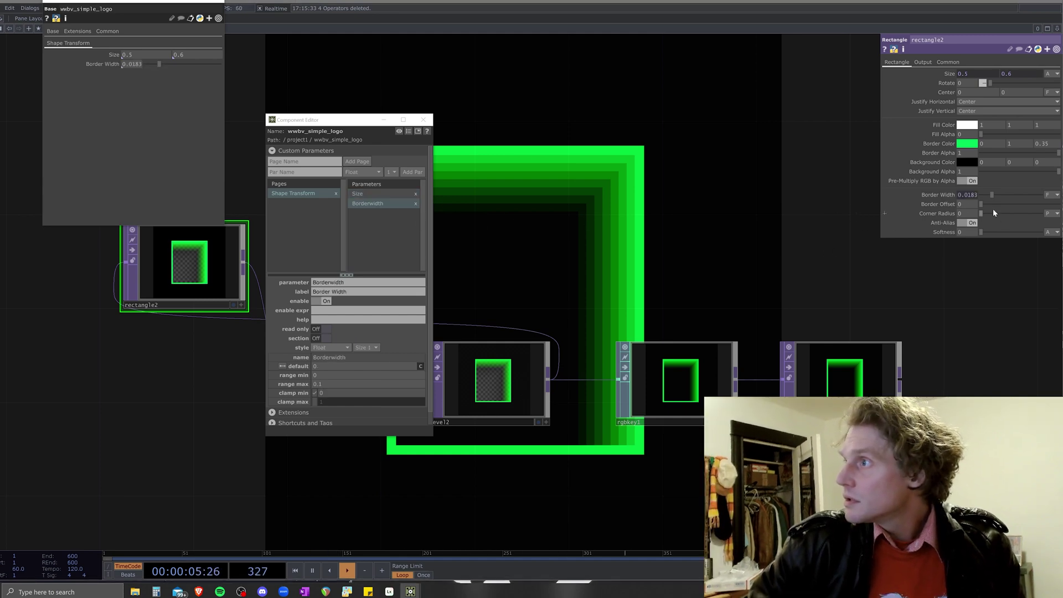
Add rectangle2's Border Offset and Corner Radius as custom parameters on the Shape Transform page, binding both new parameters as master
{"action": "left_click_drag", "start_coordinate": [982, 205], "coordinate": [903, 231]}
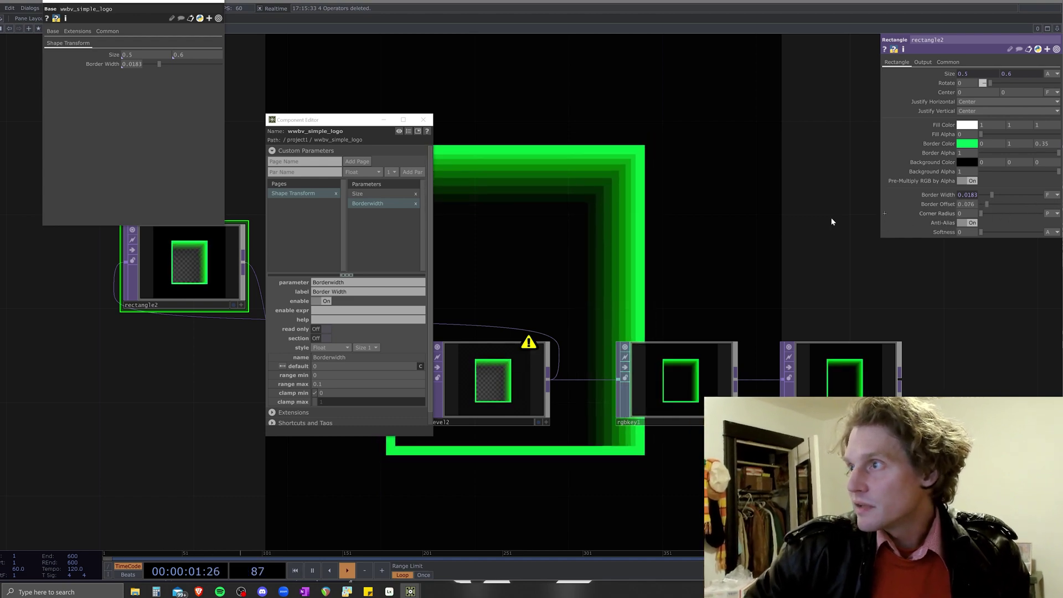
{"action": "left_click_drag", "start_coordinate": [937, 205], "coordinate": [377, 224]}
{"action": "left_click", "coordinate": [377, 224]}
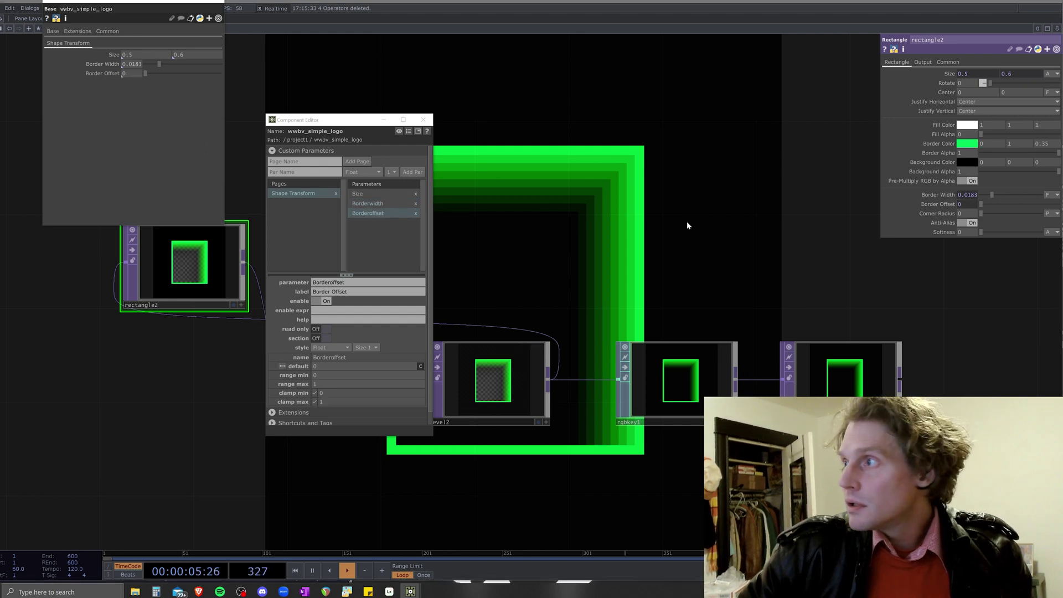
{"action": "mouse_move", "coordinate": [983, 213]}
{"action": "left_mouse_down"}
{"action": "mouse_move", "coordinate": [1056, 215]}
{"action": "mouse_move", "coordinate": [963, 215]}
{"action": "left_mouse_up"}
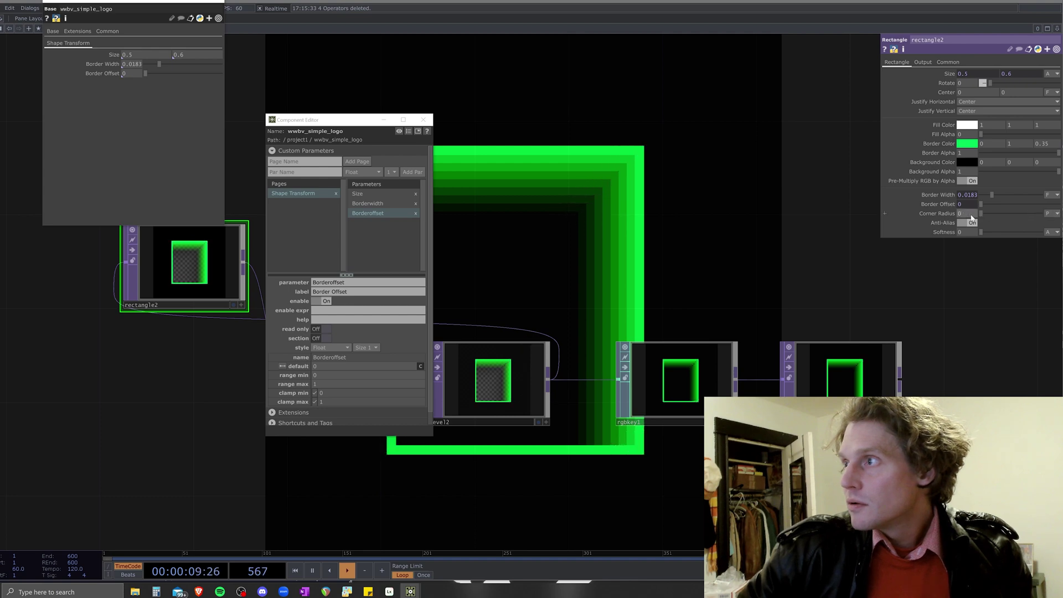
{"action": "left_click_drag", "start_coordinate": [127, 131], "coordinate": [377, 226]}
{"action": "left_click", "coordinate": [403, 230]}
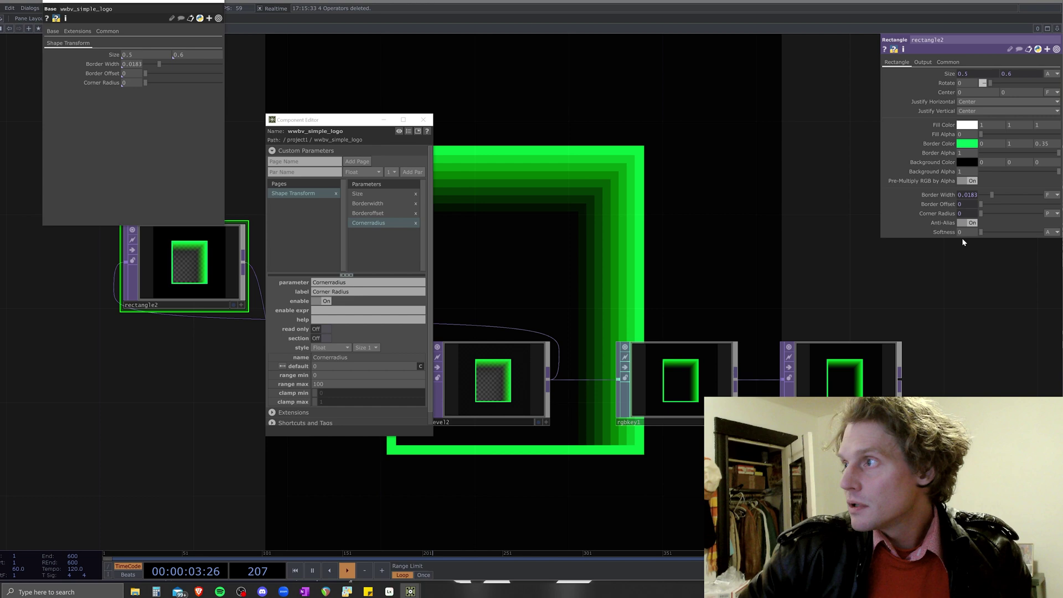
Review rectangle2's Softness setting and its Output and Common parameters for further settings to expose
{"action": "left_click_drag", "start_coordinate": [980, 231], "coordinate": [841, 245]}
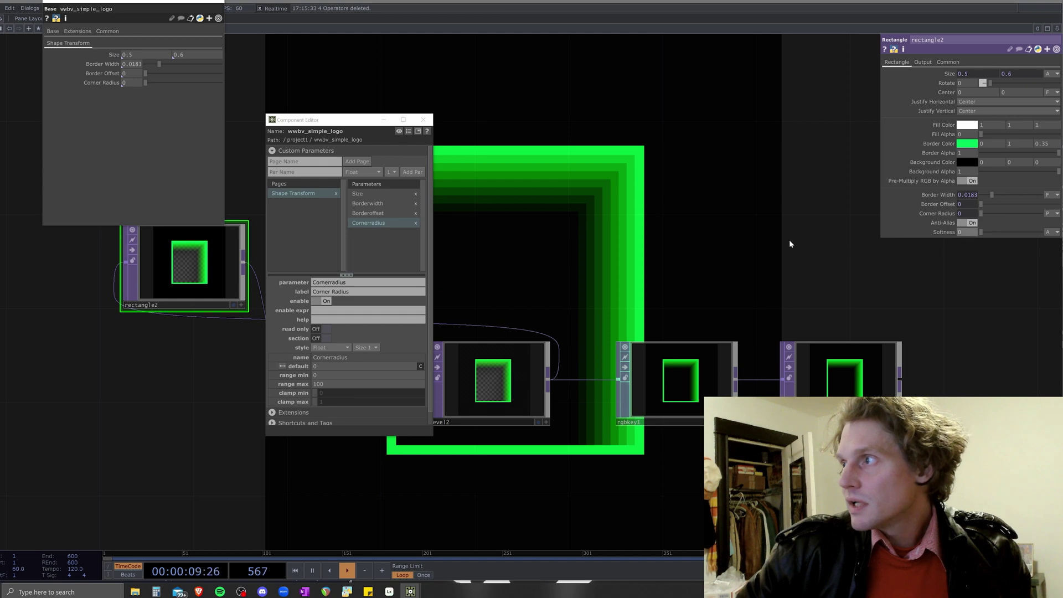
{"action": "left_click", "coordinate": [924, 65]}
{"action": "left_click", "coordinate": [954, 63]}
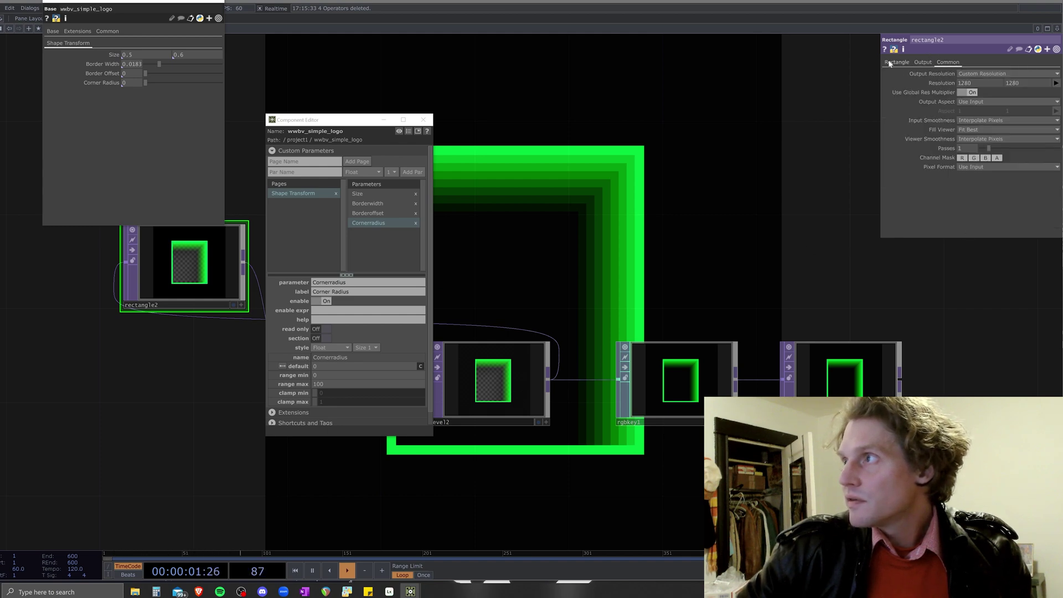
{"action": "left_click", "coordinate": [897, 63]}
Add transform2's Translate as a custom parameter bound as master, and turn on its section option to start a new group
{"action": "left_click_drag", "start_coordinate": [538, 287], "coordinate": [757, 217]}
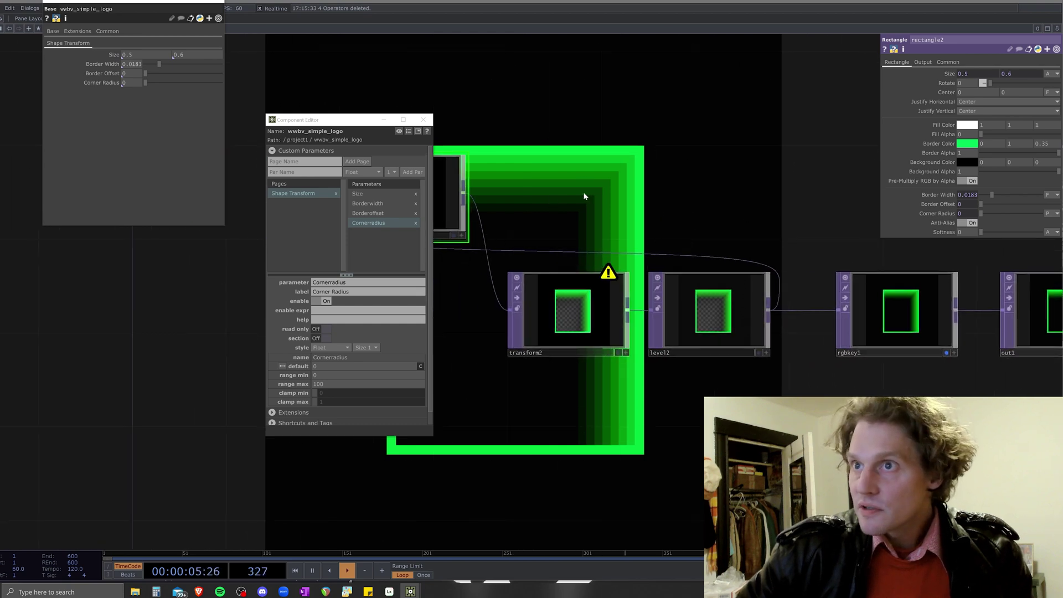
{"action": "left_click", "coordinate": [572, 323]}
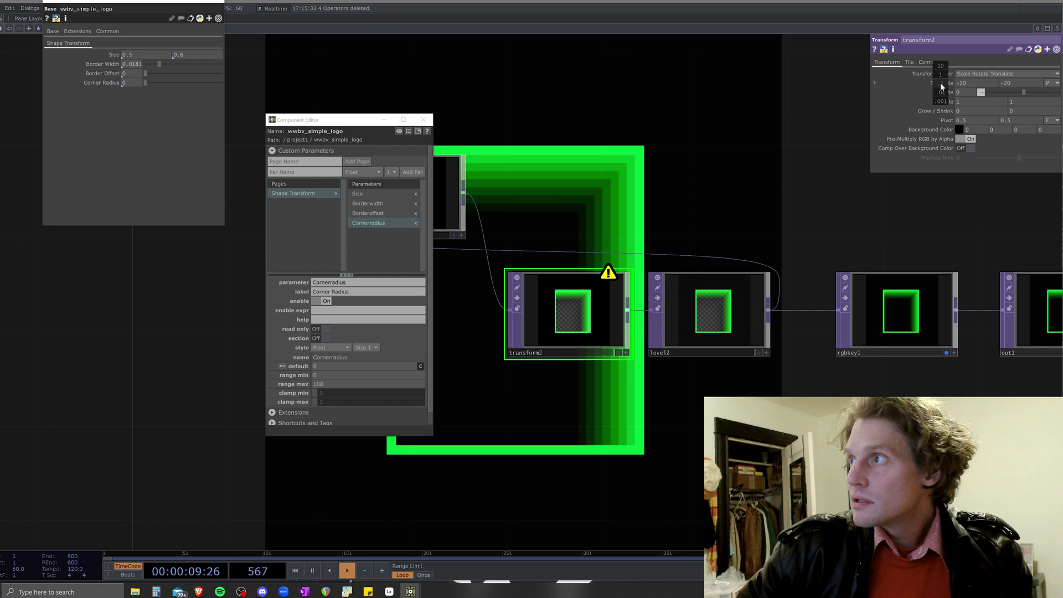
{"action": "left_click_drag", "start_coordinate": [377, 236], "coordinate": [380, 239]}
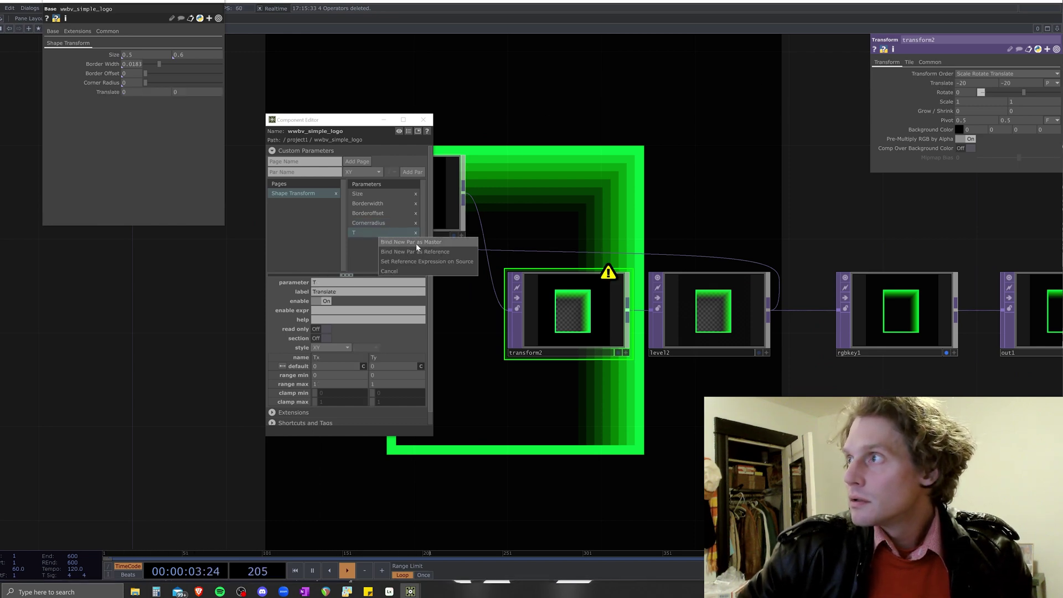
{"action": "left_click", "coordinate": [416, 244]}
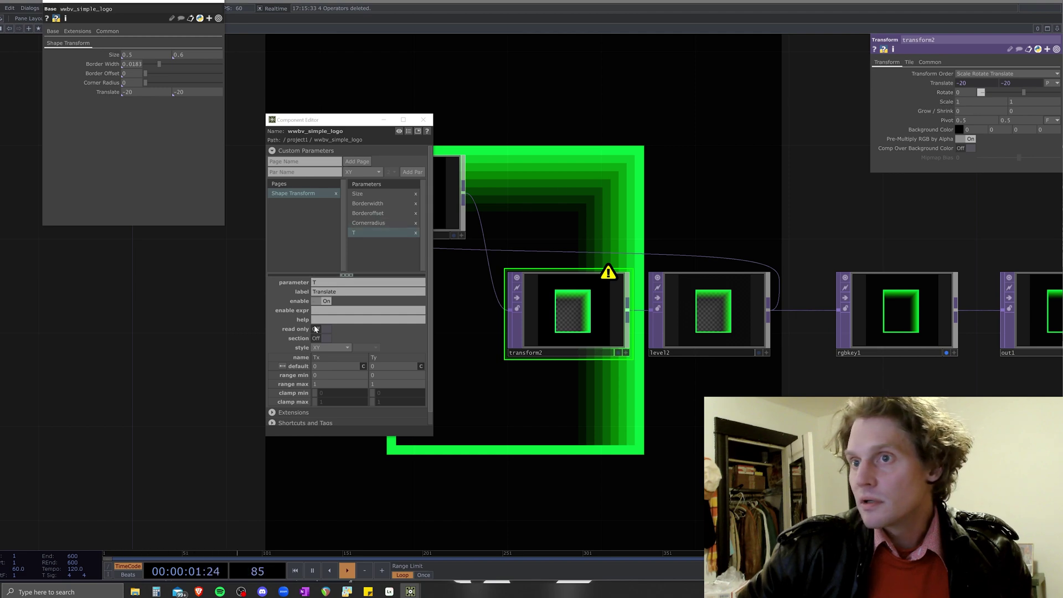
{"action": "left_click", "coordinate": [326, 338]}
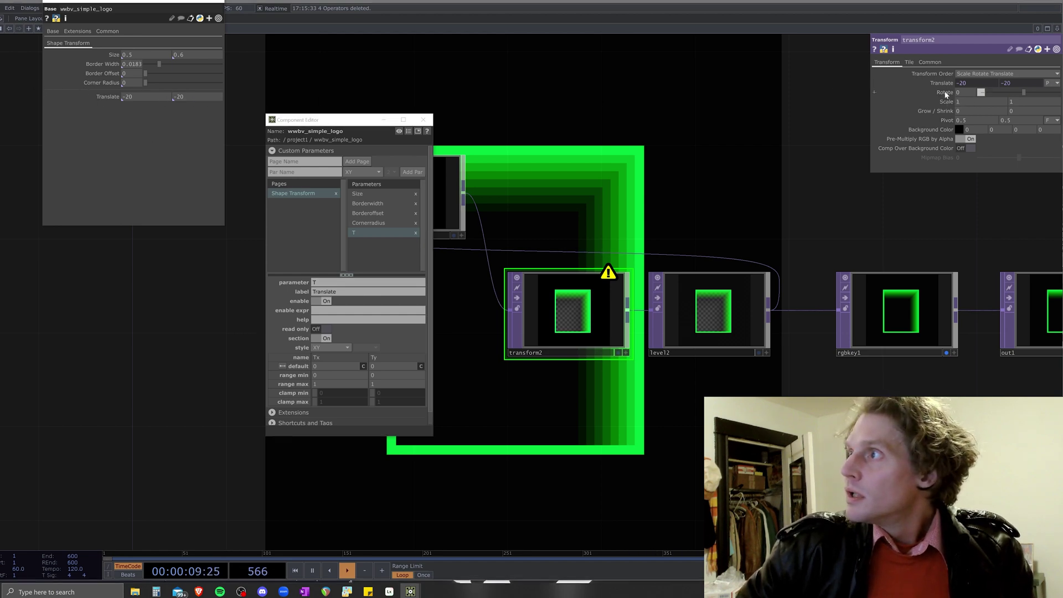
Add transform2's Rotate and Scale as custom parameters on the Shape Transform page, binding both new parameters as master
{"action": "mouse_move", "coordinate": [945, 93]}
{"action": "middle_mouse_down"}
{"action": "mouse_move", "coordinate": [950, 84]}
{"action": "mouse_move", "coordinate": [943, 92]}
{"action": "middle_mouse_up"}
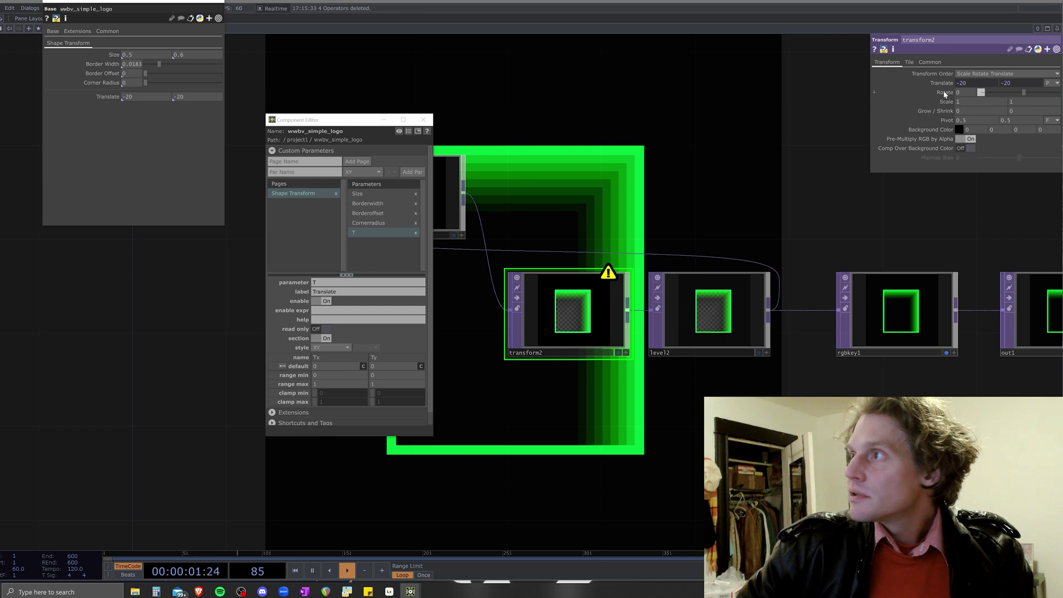
{"action": "left_click_drag", "start_coordinate": [394, 252], "coordinate": [395, 256]}
{"action": "left_click", "coordinate": [417, 258]}
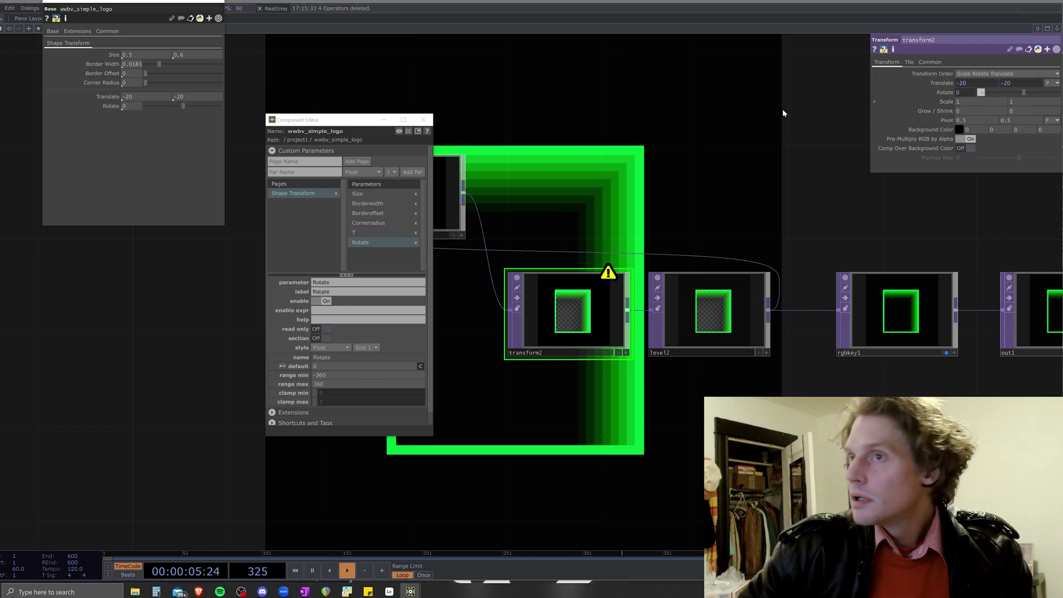
{"action": "left_click_drag", "start_coordinate": [390, 255], "coordinate": [392, 255]}
{"action": "left_click", "coordinate": [417, 261]}
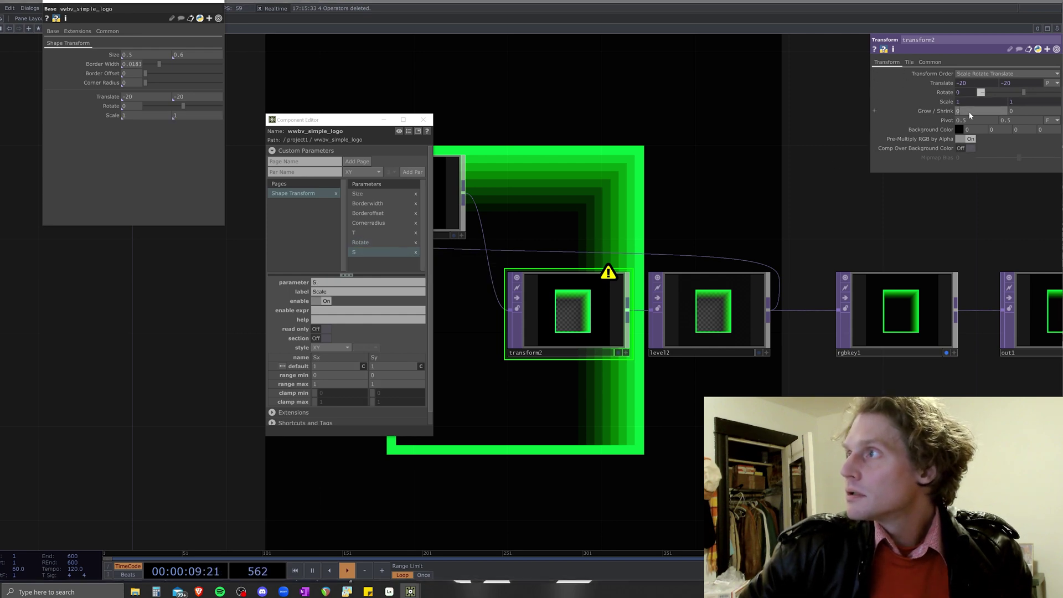
{"action": "middle_click_drag", "start_coordinate": [969, 116], "coordinate": [969, 99]}
{"action": "mouse_move", "coordinate": [969, 100]}
{"action": "left_mouse_down"}
{"action": "mouse_move", "coordinate": [1025, 95]}
{"action": "mouse_move", "coordinate": [981, 108]}
{"action": "left_mouse_up"}
{"action": "mouse_move", "coordinate": [983, 112]}
{"action": "middle_mouse_down"}
{"action": "mouse_move", "coordinate": [983, 99]}
{"action": "mouse_move", "coordinate": [969, 100]}
{"action": "middle_mouse_up"}
{"action": "key", "text": "ctrl+z"}
Add level2's Black Level as a custom parameter on the Shape Transform page, binding the new parameter as master
{"action": "left_click", "coordinate": [709, 310]}
{"action": "scroll", "coordinate": [701, 139], "scroll_direction": "down", "scroll_amount": 3}
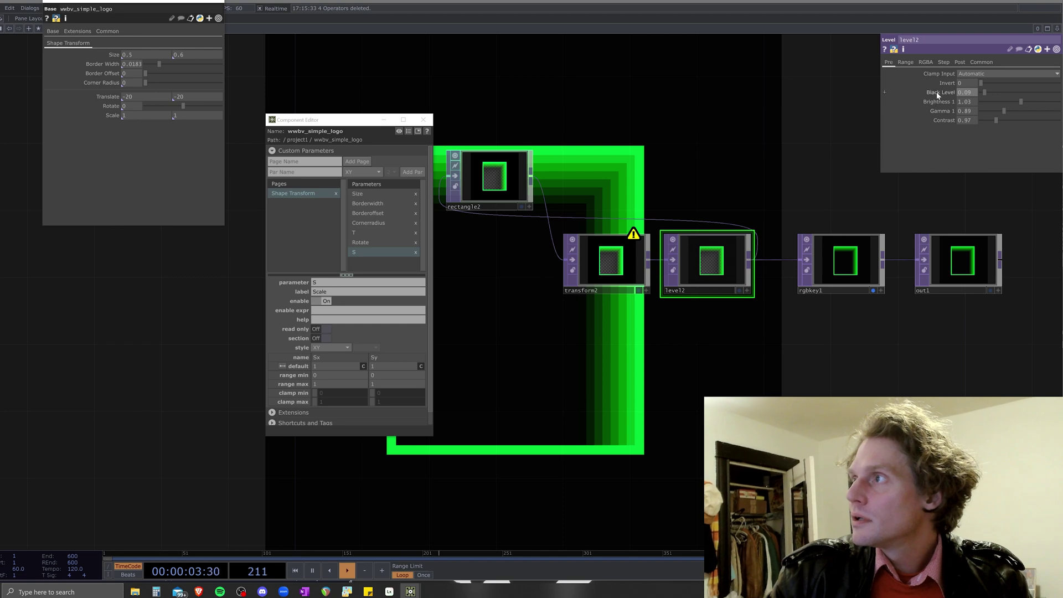
{"action": "left_click_drag", "start_coordinate": [937, 95], "coordinate": [935, 80]}
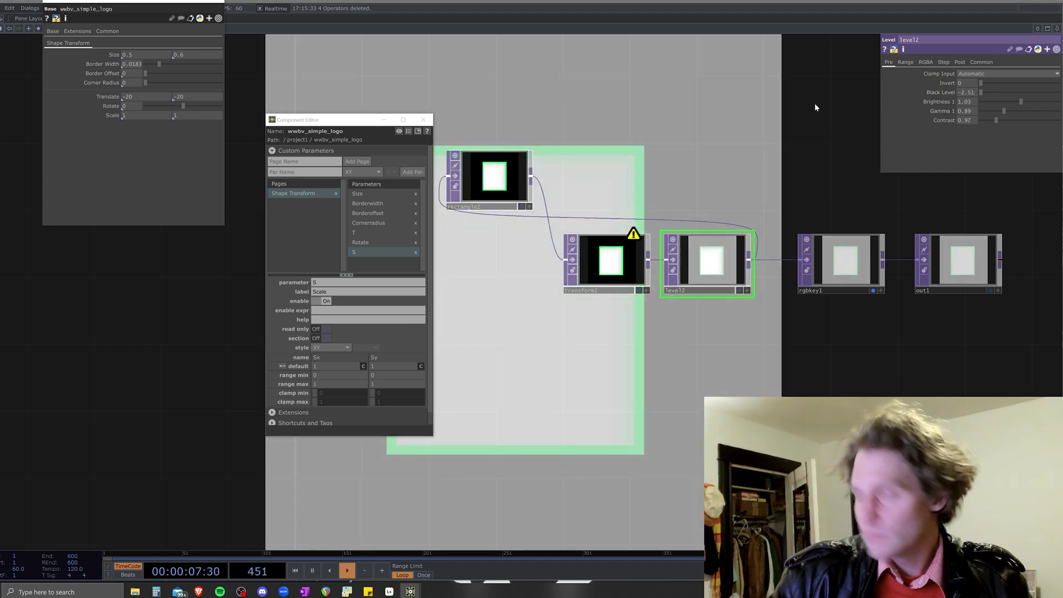
{"action": "key", "text": "ctrl+z"}
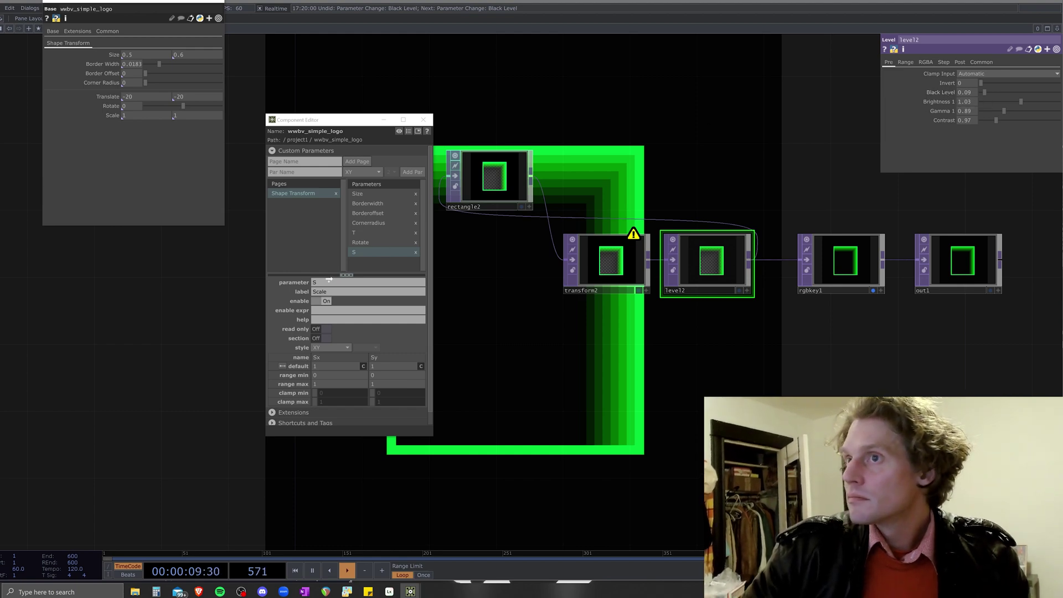
{"action": "left_click_drag", "start_coordinate": [329, 279], "coordinate": [380, 263]}
{"action": "left_click", "coordinate": [402, 272]}
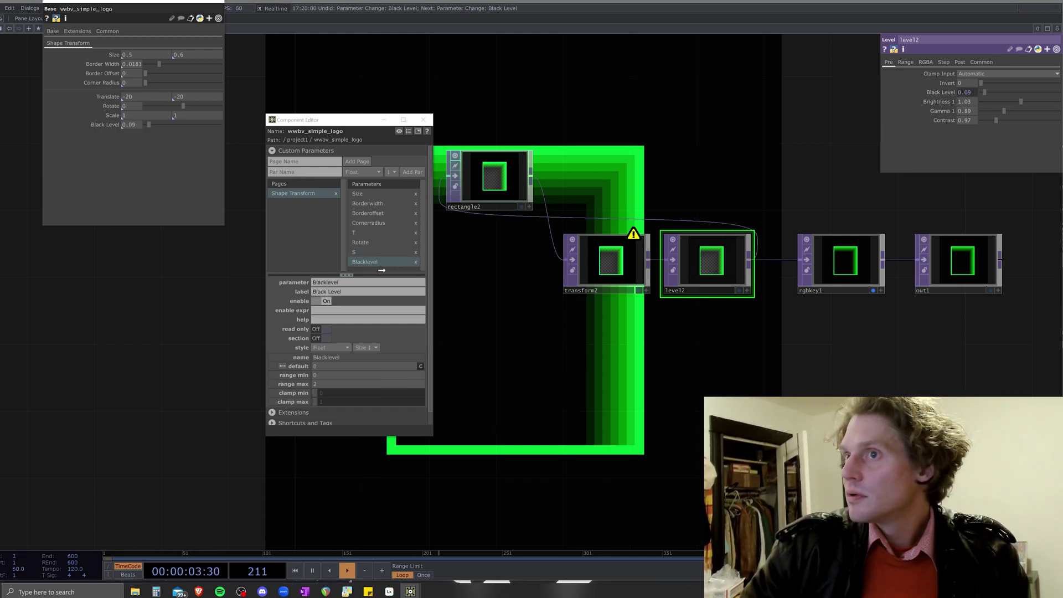
Add level2's Brightness 1, Gamma 1 and Contrast as custom parameters on the Shape Transform page, binding each new parameter as master
{"action": "left_click_drag", "start_coordinate": [382, 268], "coordinate": [385, 270]}
{"action": "left_click", "coordinate": [420, 273]}
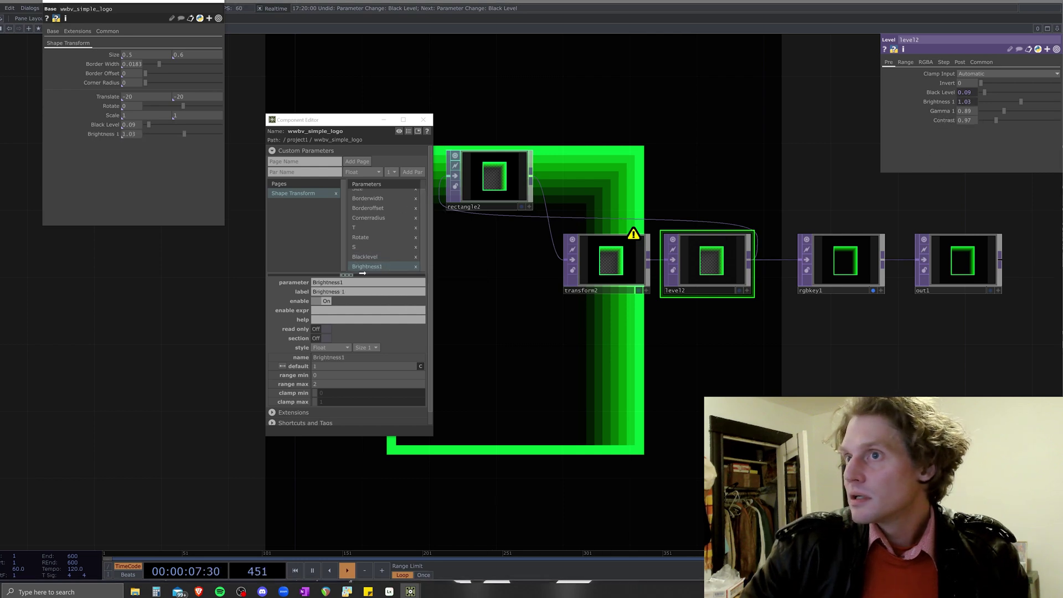
{"action": "left_click_drag", "start_coordinate": [366, 269], "coordinate": [383, 270]}
{"action": "left_click", "coordinate": [421, 275]}
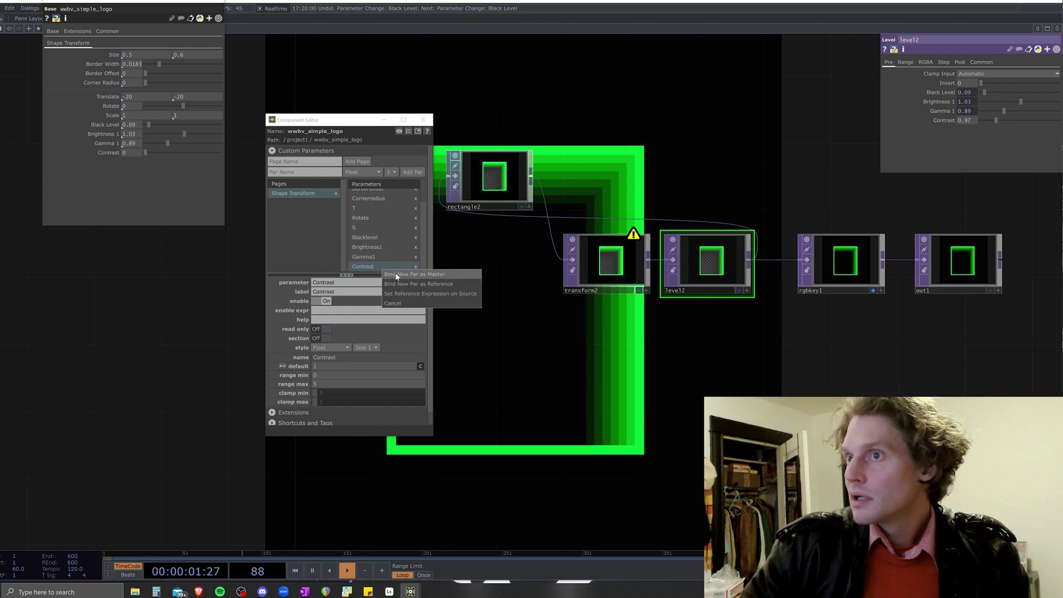
{"action": "left_click", "coordinate": [405, 275]}
Add level2's post Opacity as a custom parameter on the Shape Transform page, binding the new parameter as master
{"action": "left_click", "coordinate": [960, 62]}
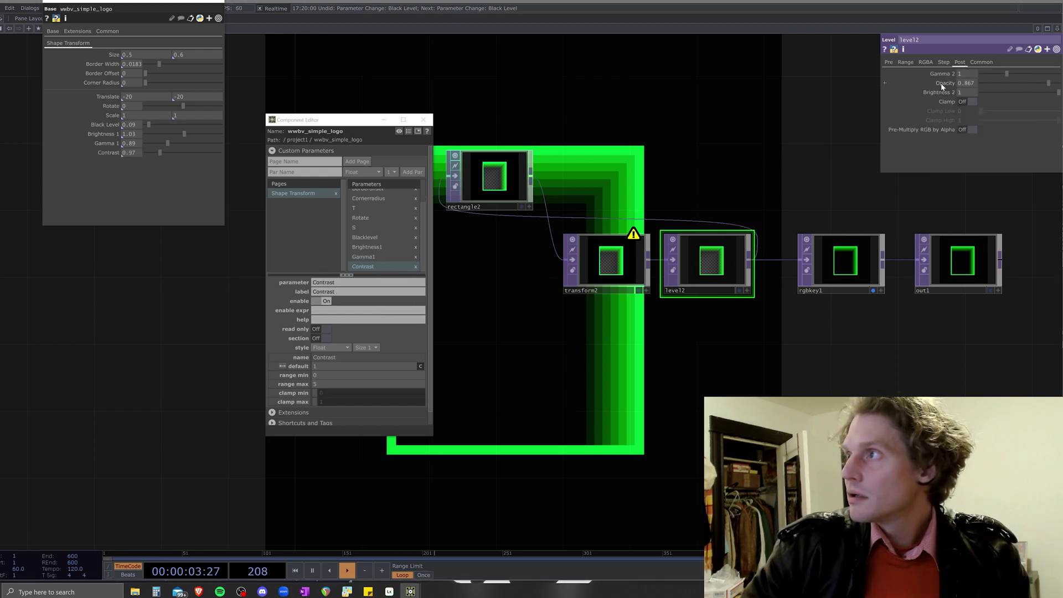
{"action": "left_click_drag", "start_coordinate": [369, 271], "coordinate": [387, 271]}
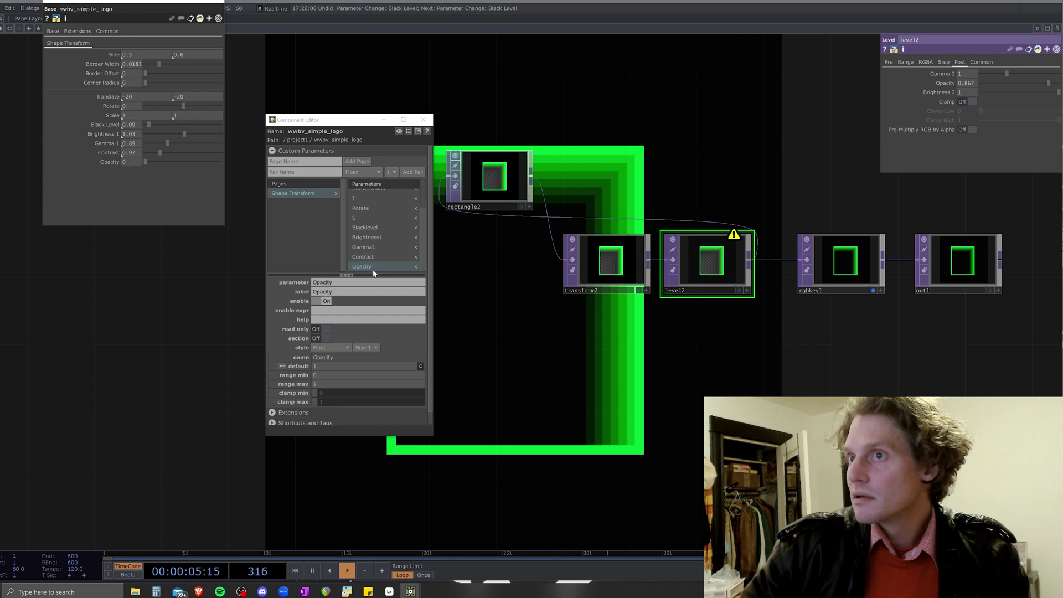
{"action": "left_click", "coordinate": [390, 275]}
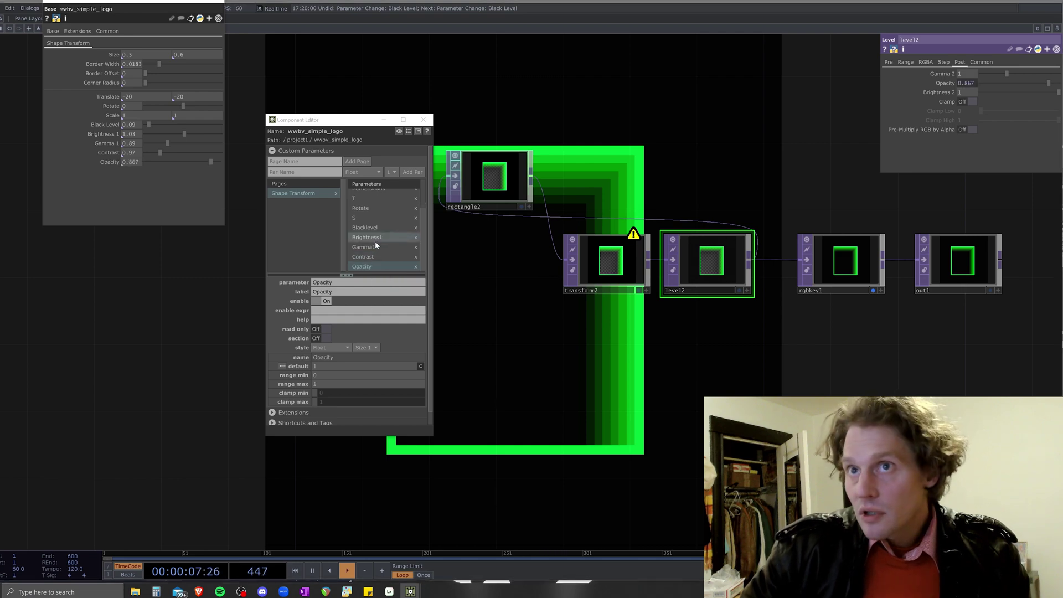
Turn on the section option for the Blacklevel custom parameter so the level settings form their own group
{"action": "left_click", "coordinate": [367, 228]}
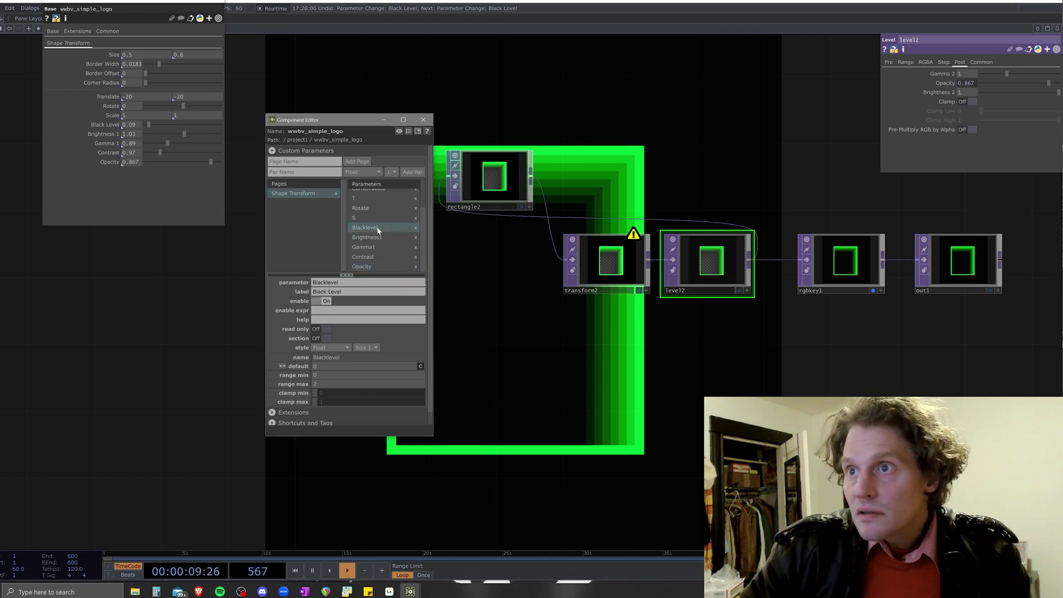
{"action": "left_click", "coordinate": [327, 338]}
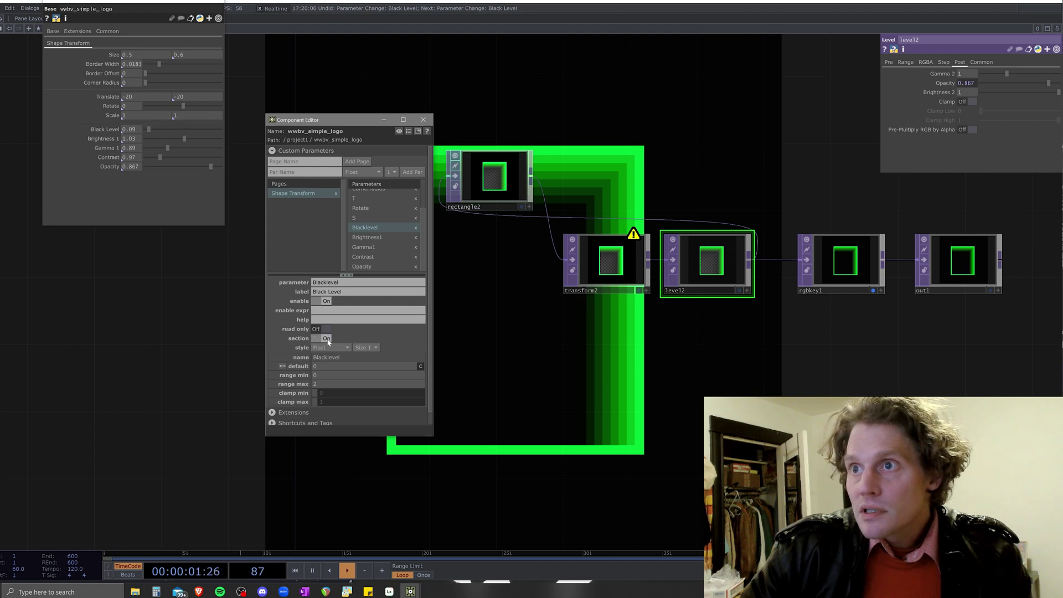
{"action": "left_click", "coordinate": [342, 291]}
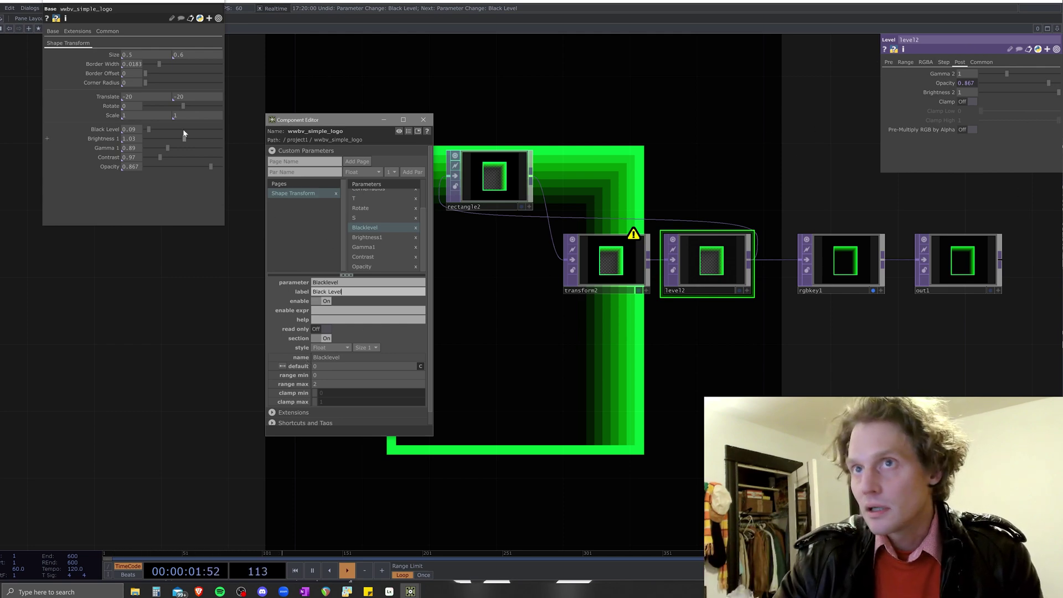
Reduce Border Width to about 0.0017 in wwbv_simple_logo's custom parameters to test the binding
{"action": "left_click", "coordinate": [160, 62]}
{"action": "left_click_drag", "start_coordinate": [161, 66], "coordinate": [177, 65]}
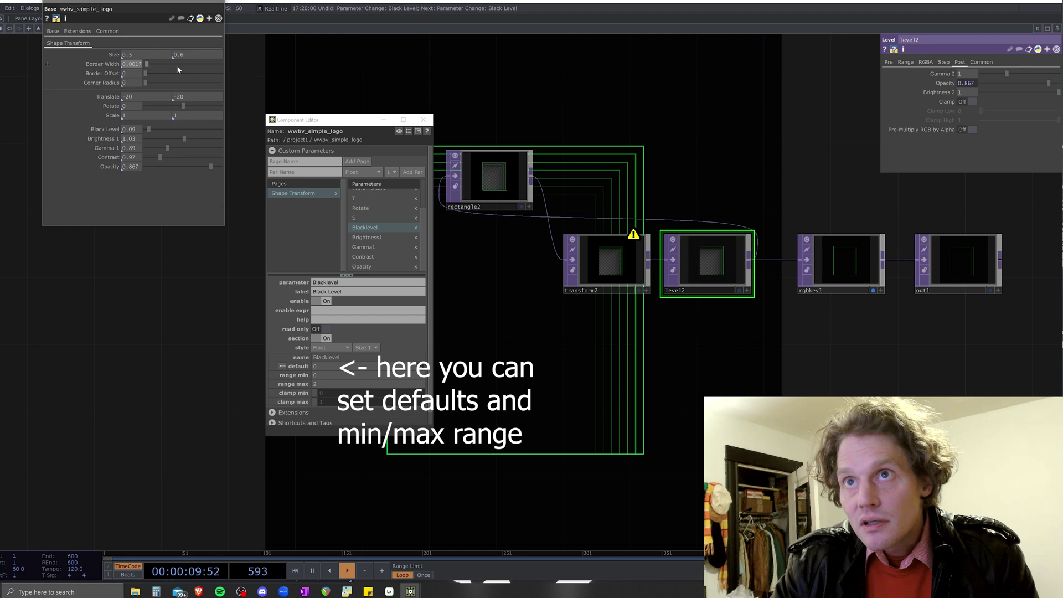
Set the Blacklevel parameter's range max to 0.6 and enable its clamps with a minimum of 0 and maximum of 1
{"action": "left_click", "coordinate": [320, 375]}
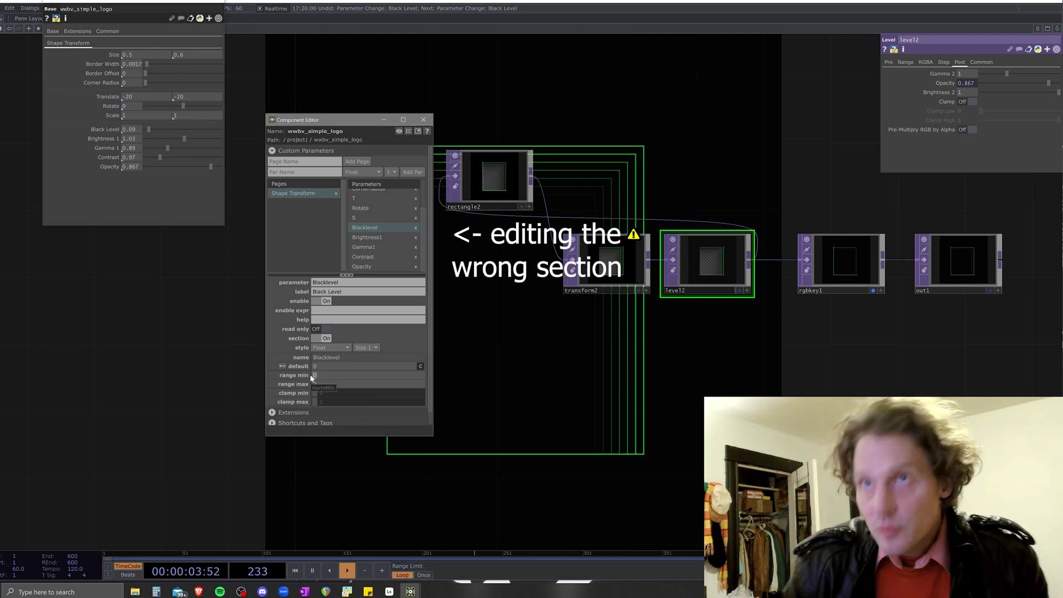
{"action": "type", "text": ".00"}
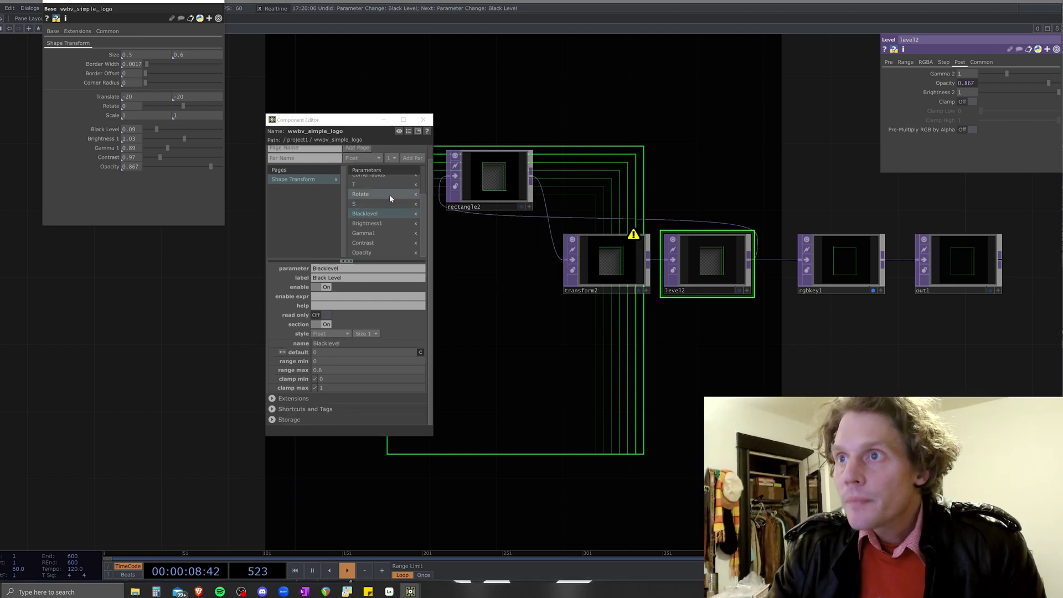
Select the Borderwidth custom parameter and set its default to 0.02
{"action": "left_click_drag", "start_coordinate": [421, 210], "coordinate": [420, 170]}
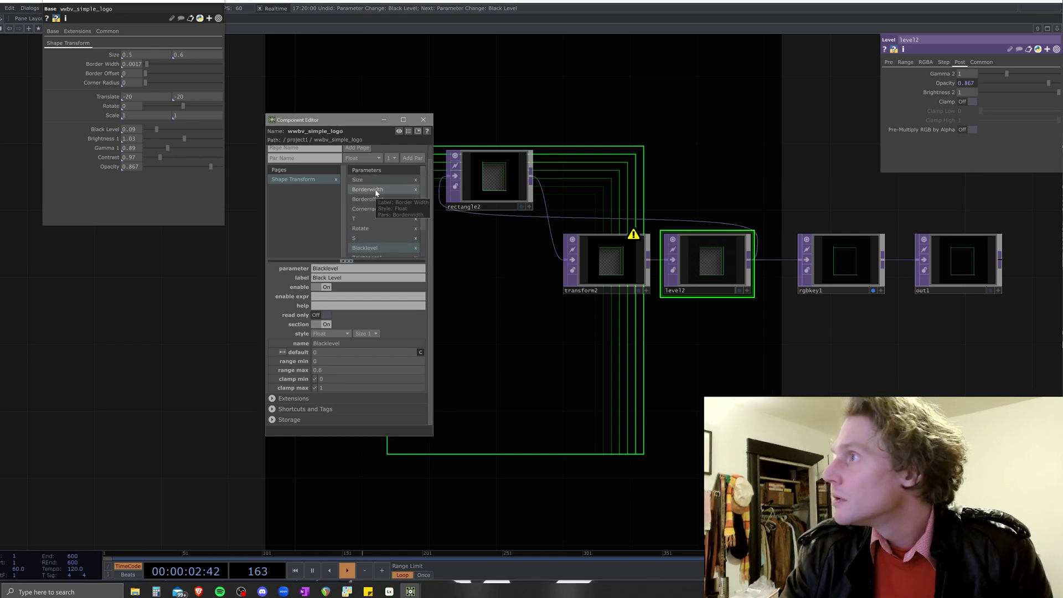
{"action": "left_click", "coordinate": [489, 194]}
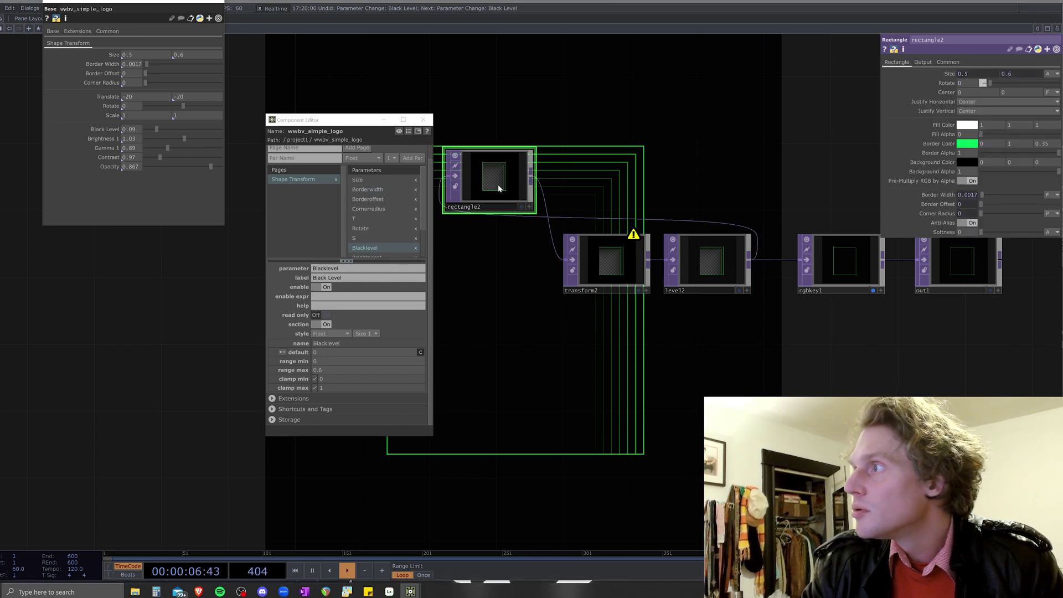
{"action": "left_click", "coordinate": [378, 190]}
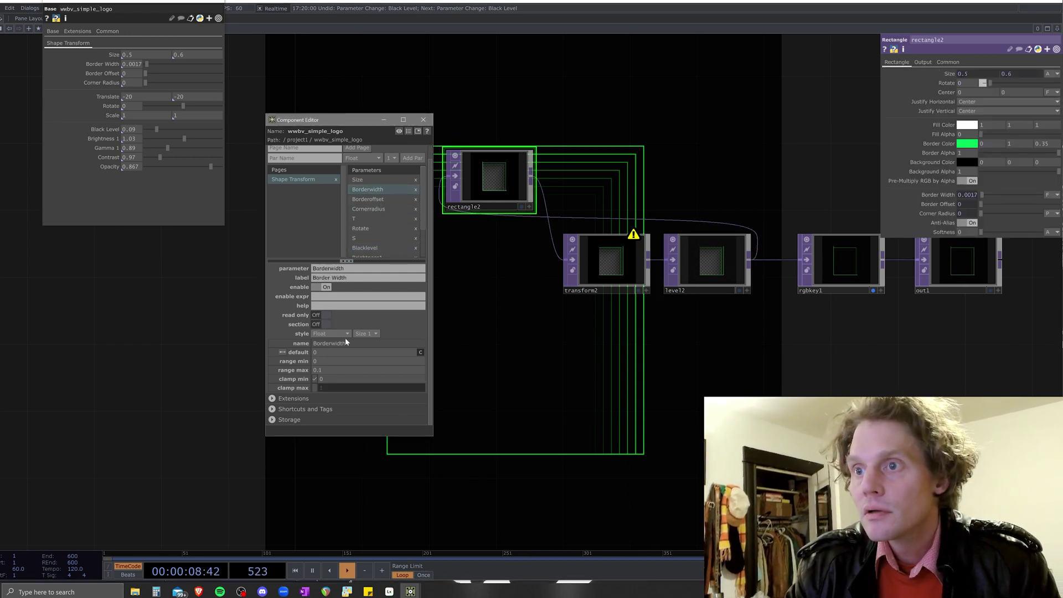
{"action": "left_click", "coordinate": [313, 352]}
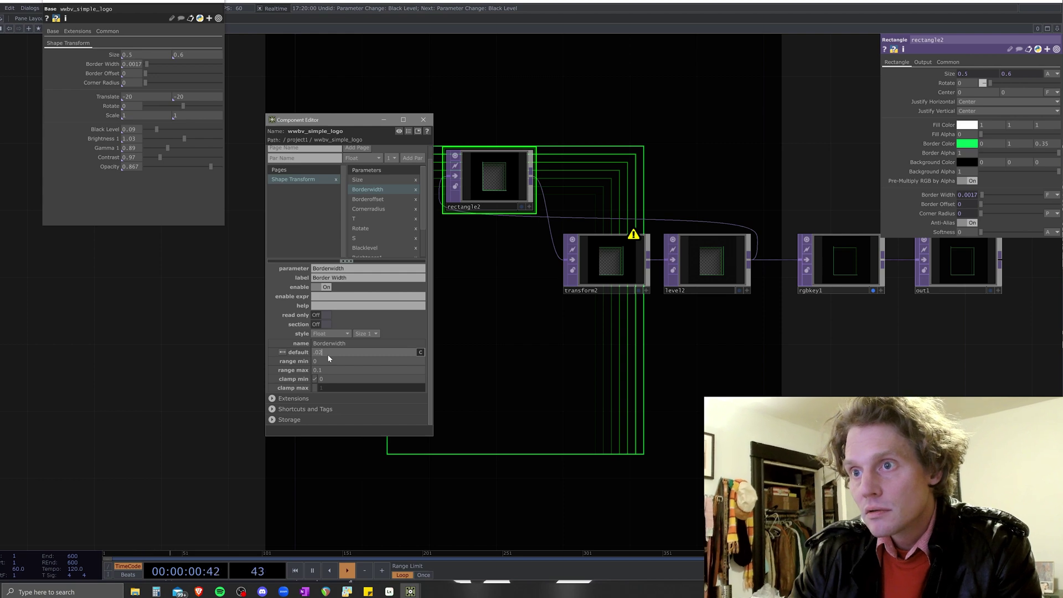
{"action": "type", "text": ".02"}
Set Borderwidth's range to a minimum of 0.0017 and a maximum of 0.6, and enable its maximum clamp at 1
{"action": "left_click", "coordinate": [322, 361]}
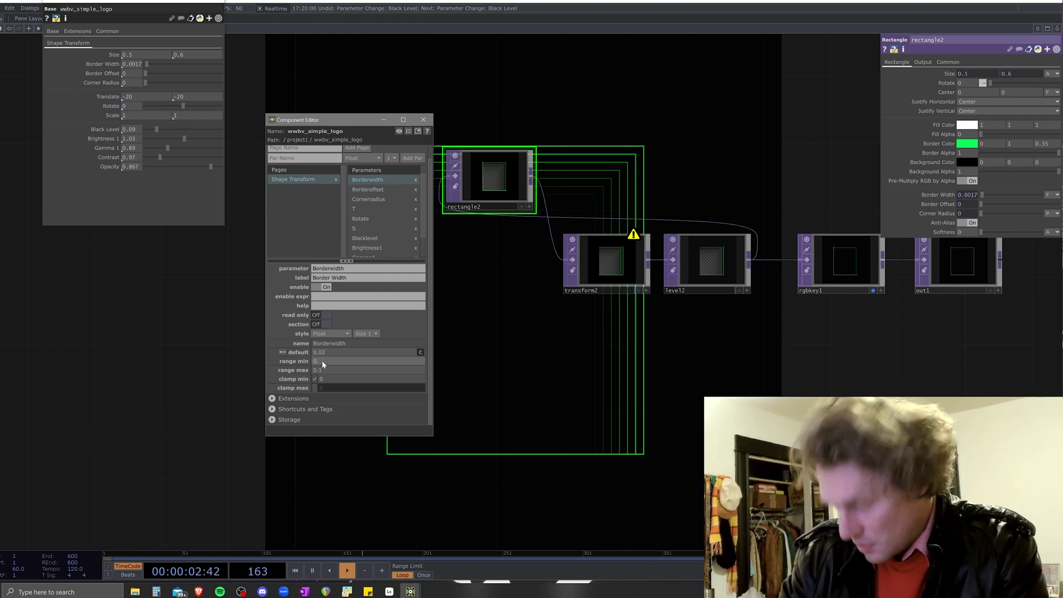
{"action": "type", "text": "."}
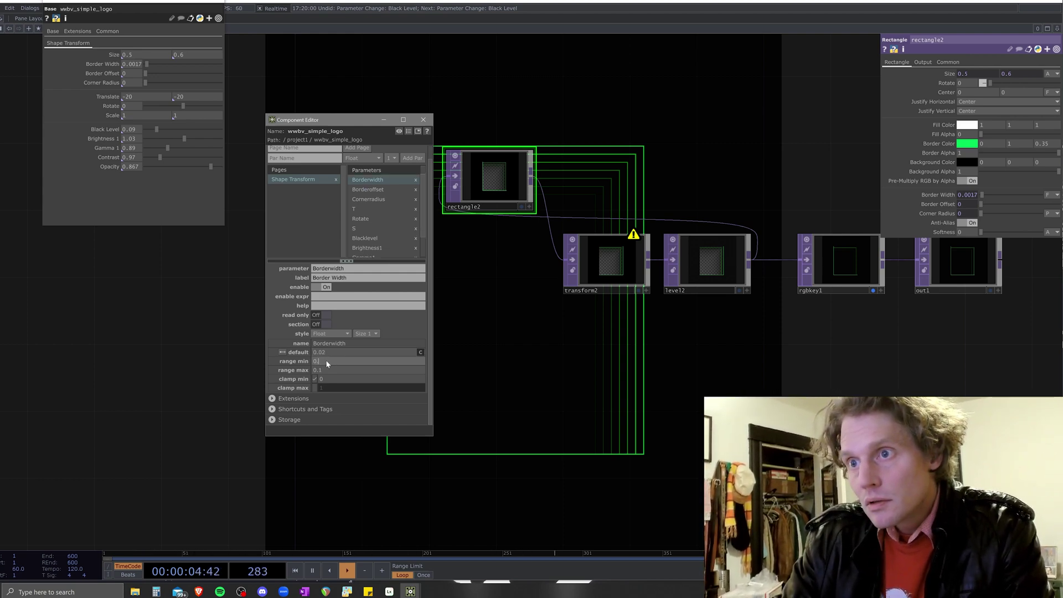
{"action": "type", "text": "0017"}
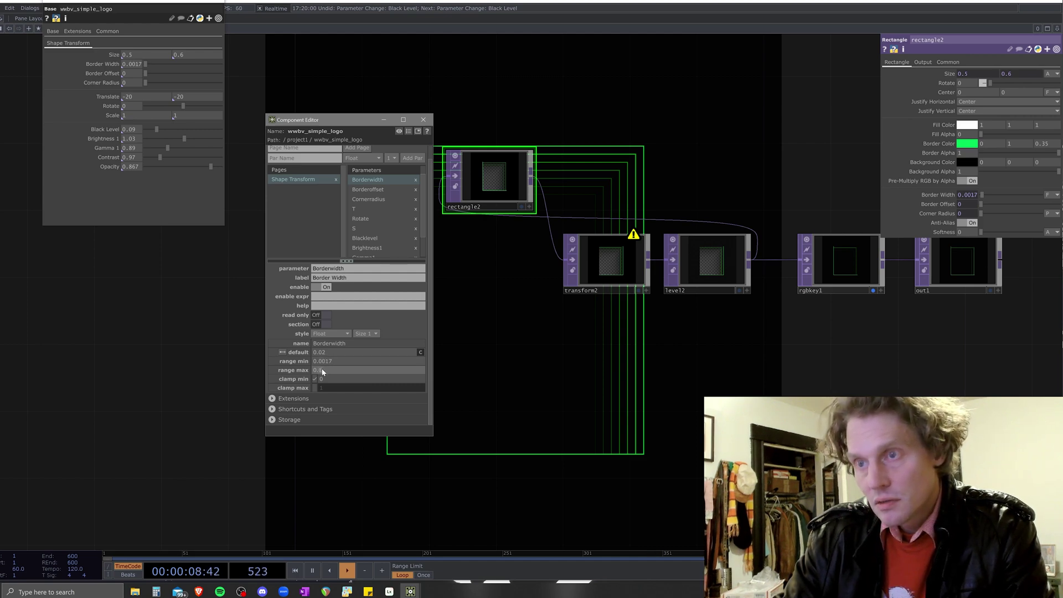
{"action": "key", "text": "BackSpace"}
{"action": "type", "text": "6"}
{"action": "key", "text": "Return"}
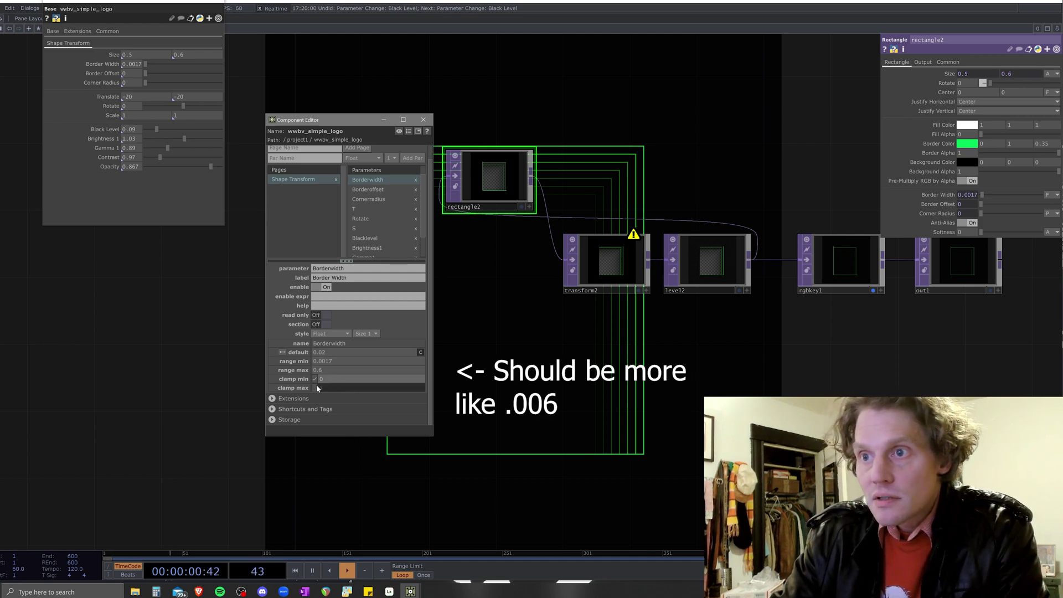
{"action": "left_click", "coordinate": [315, 387]}
Raise Border Width to about 0.012 in wwbv_simple_logo's custom parameters to test the new range
{"action": "left_click", "coordinate": [146, 64]}
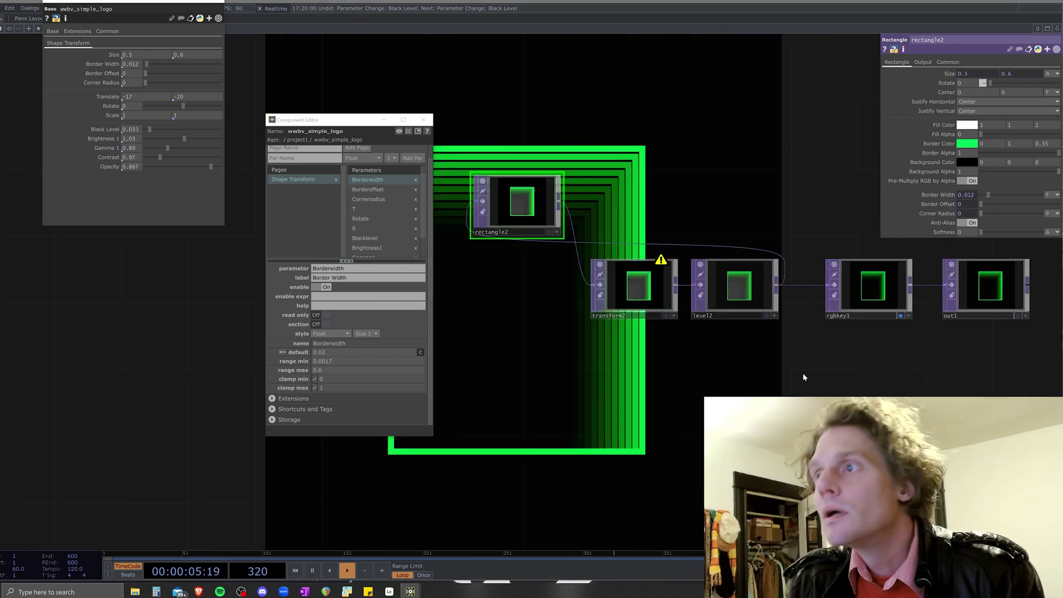
{"action": "left_click_drag", "start_coordinate": [833, 350], "coordinate": [840, 365]}
{"action": "middle_click_drag", "start_coordinate": [839, 364], "coordinate": [807, 392]}
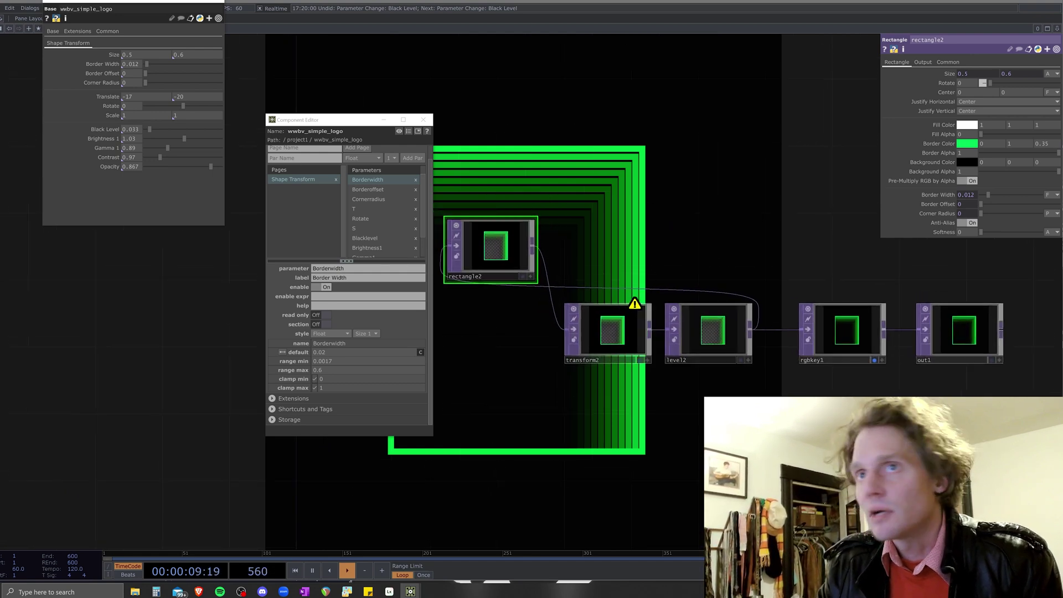
{"action": "scroll", "coordinate": [830, 391], "scroll_direction": "up", "scroll_amount": 5}
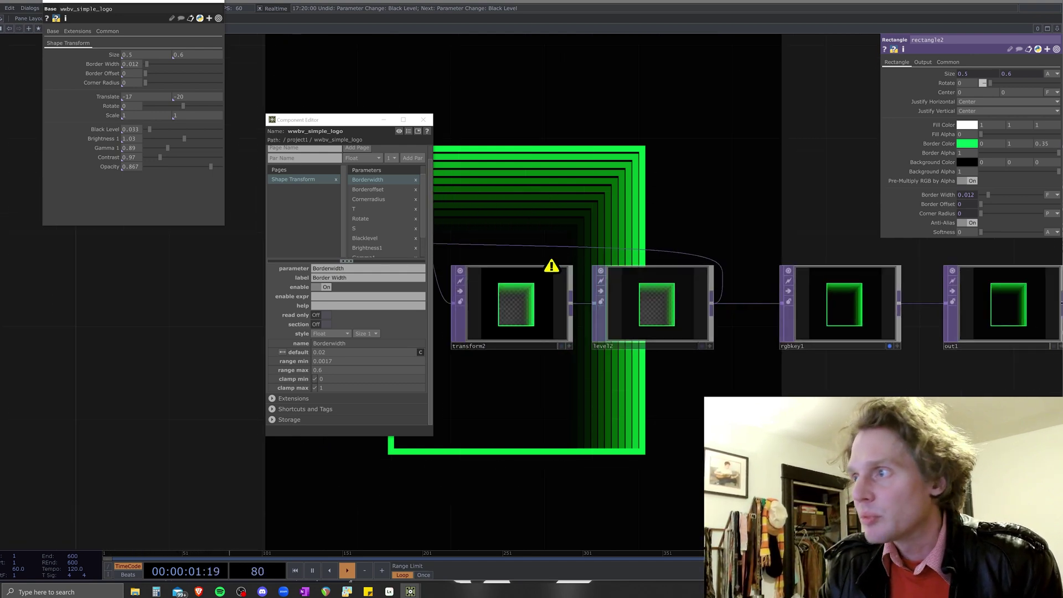
{"action": "middle_click_drag", "start_coordinate": [830, 391], "coordinate": [595, 477]}
{"action": "middle_click_drag", "start_coordinate": [368, 467], "coordinate": [617, 354]}
{"action": "scroll", "coordinate": [765, 360], "scroll_direction": "down", "scroll_amount": 3}
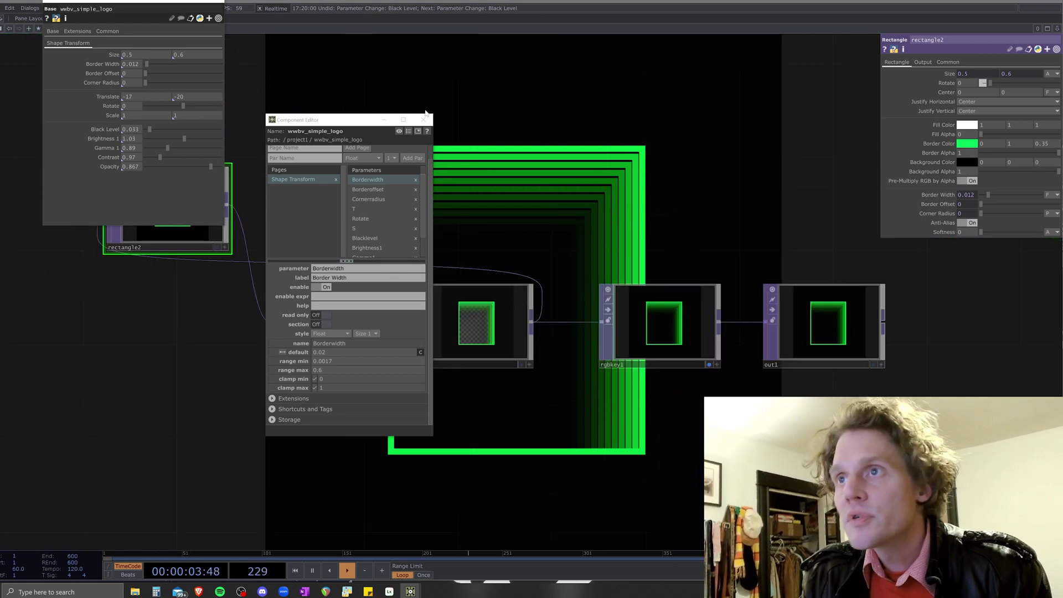
Close the floating parameter window and test the component's Rotate custom parameter at about -24 in the project1 network
{"action": "left_click", "coordinate": [205, 4]}
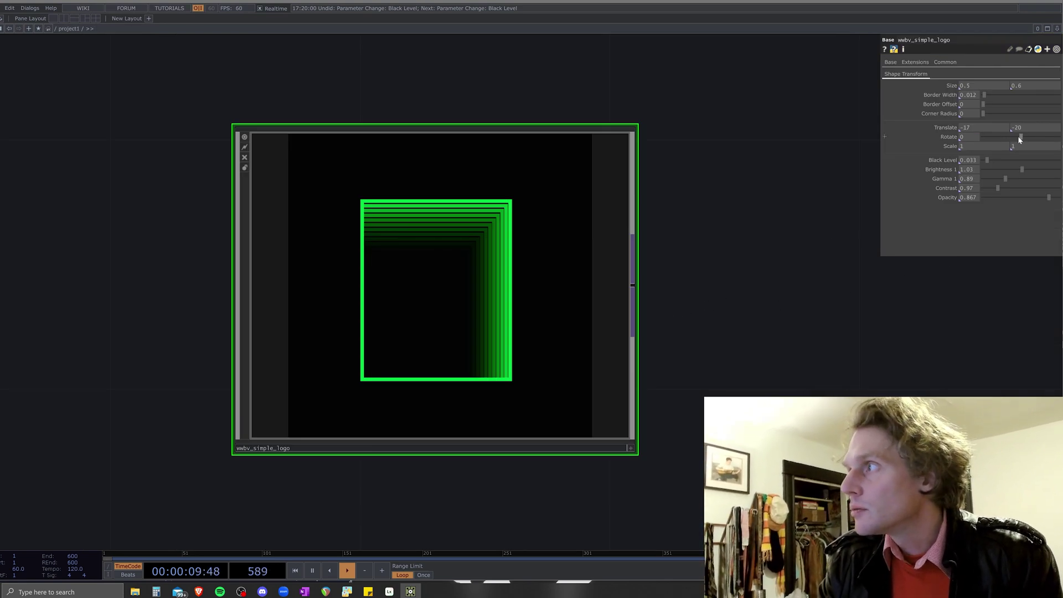
{"action": "left_click_drag", "start_coordinate": [1020, 137], "coordinate": [1017, 137]}
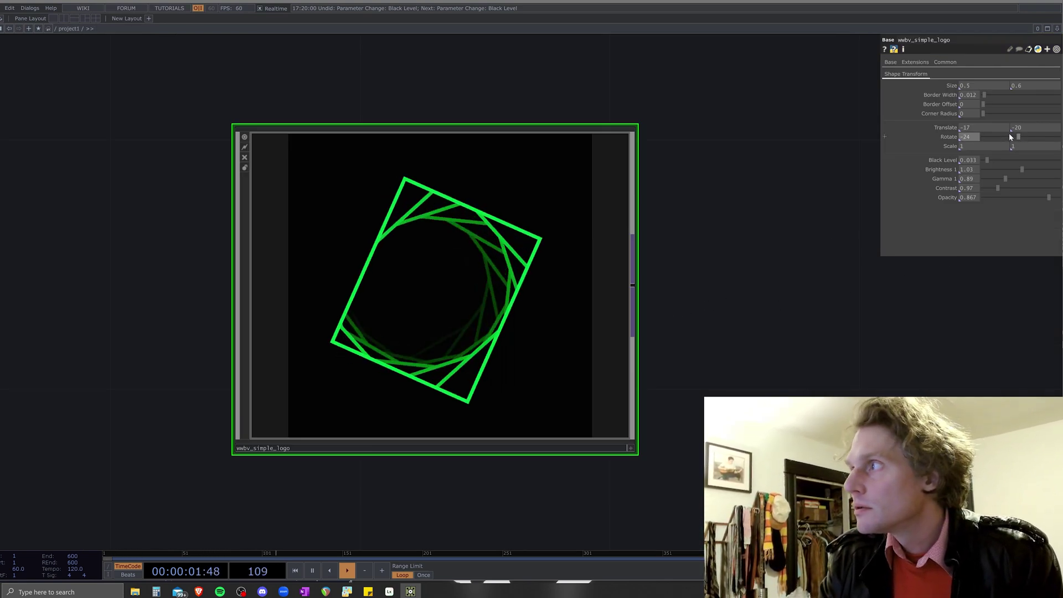
{"action": "middle_click_drag", "start_coordinate": [949, 146], "coordinate": [940, 132]}
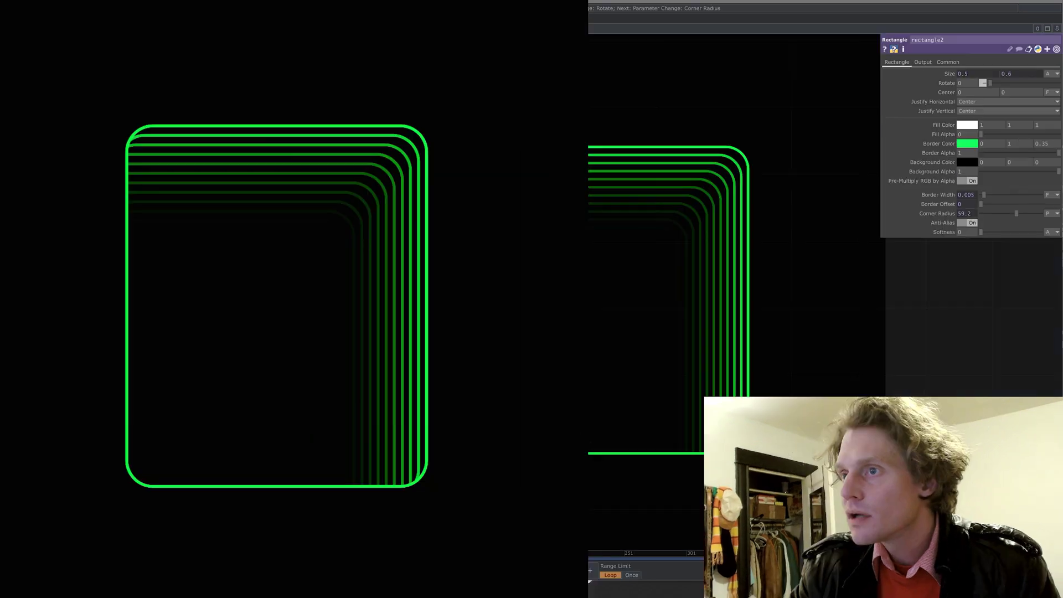
Add the bloom component from the palette's ImageFilters category to the wwbv_simple_logo network near rgbkey1
{"action": "left_click_drag", "start_coordinate": [588, 299], "coordinate": [808, 299]}
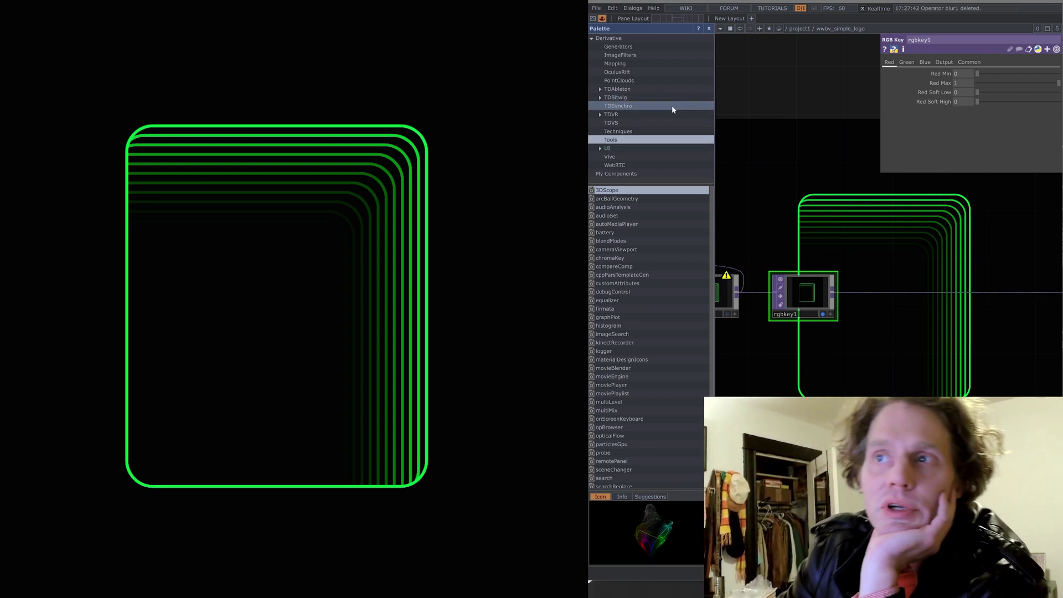
{"action": "left_click", "coordinate": [638, 47]}
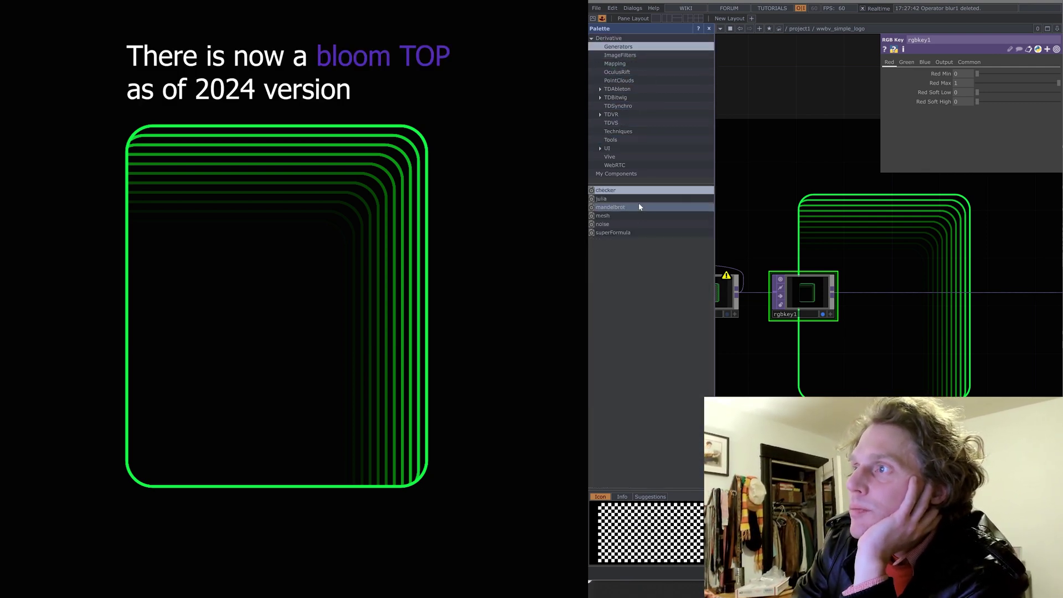
{"action": "left_click", "coordinate": [631, 56]}
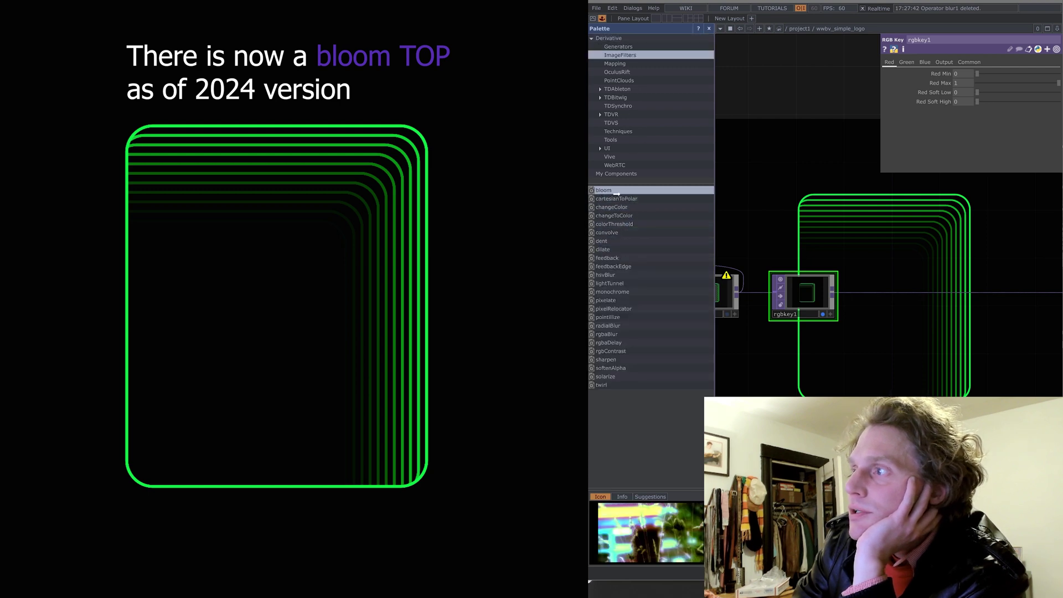
{"action": "left_click", "coordinate": [872, 380]}
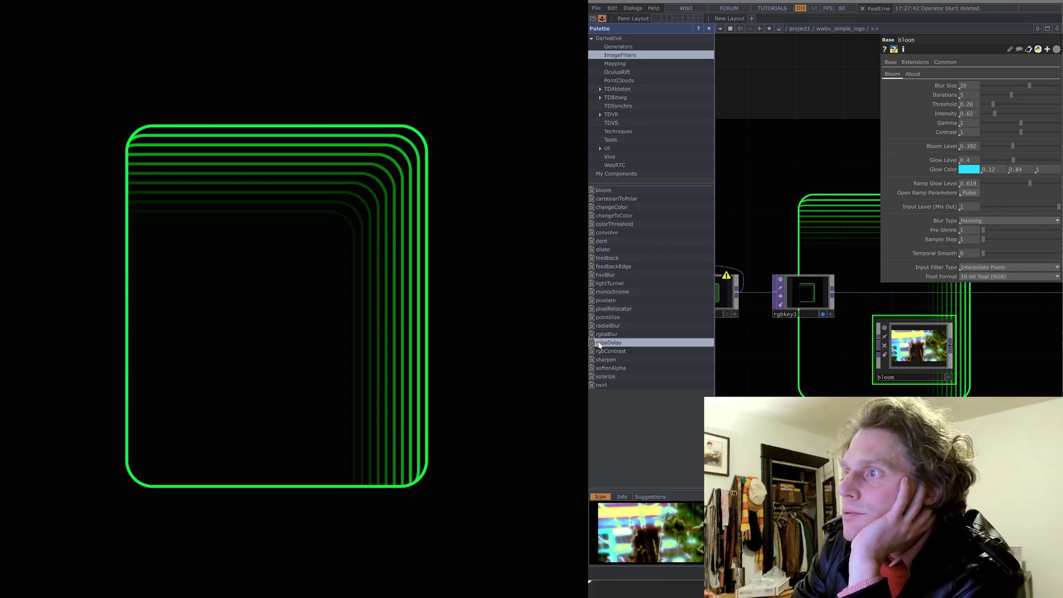
Try adding the rgbaDelay component from the ImageFilters category alongside bloom in the network
{"action": "left_click_drag", "start_coordinate": [609, 342], "coordinate": [914, 388]}
{"action": "left_click_drag", "start_coordinate": [1013, 343], "coordinate": [957, 295]}
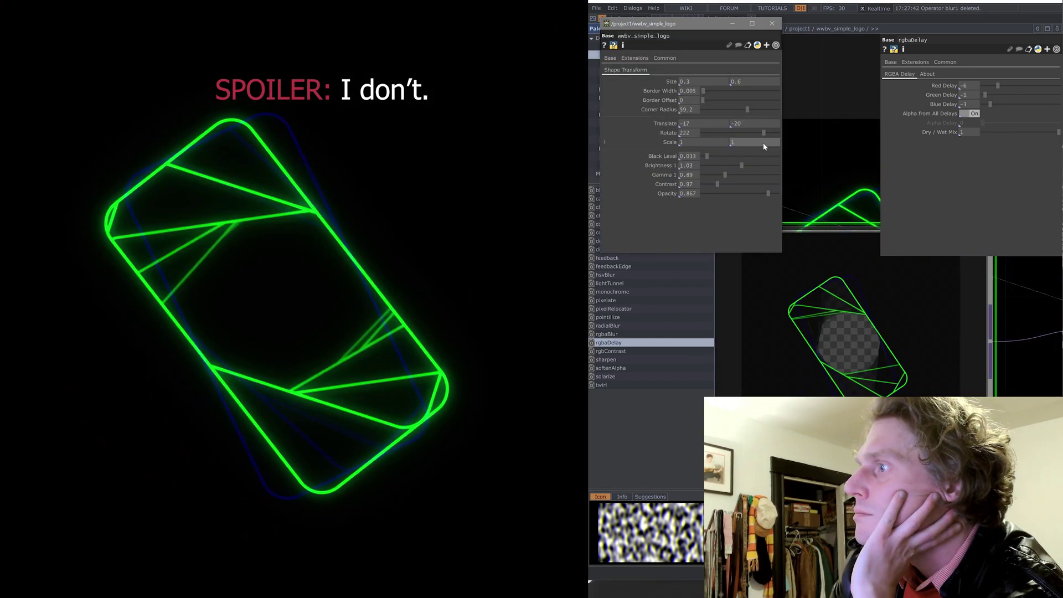
Sweep the component's Rotate custom parameter down to -360 to preview the effects in motion
{"action": "mouse_move", "coordinate": [764, 143]}
{"action": "left_mouse_down"}
{"action": "mouse_move", "coordinate": [792, 143]}
{"action": "mouse_move", "coordinate": [766, 144]}
{"action": "left_mouse_up"}
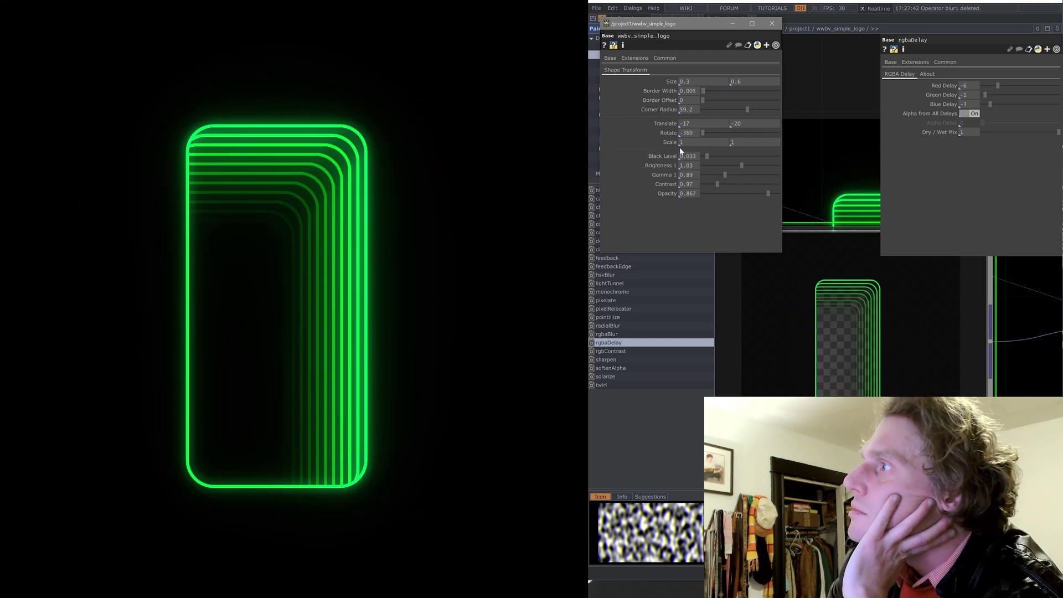
{"action": "mouse_move", "coordinate": [702, 150]}
{"action": "left_mouse_down"}
{"action": "mouse_move", "coordinate": [727, 150]}
{"action": "mouse_move", "coordinate": [702, 149]}
{"action": "left_mouse_up"}
Connect bloom's output into rgbkey1, and set bloom's Threshold to 0 and Glow Level to about 0.307
{"action": "scroll", "coordinate": [822, 340], "scroll_direction": "down", "scroll_amount": 4}
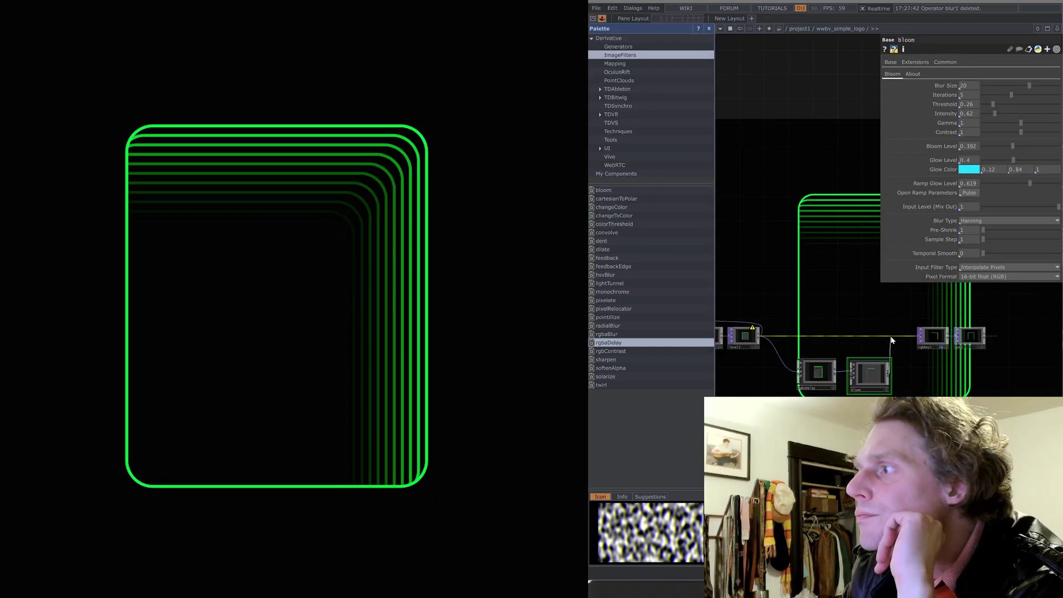
{"action": "left_click", "coordinate": [893, 337]}
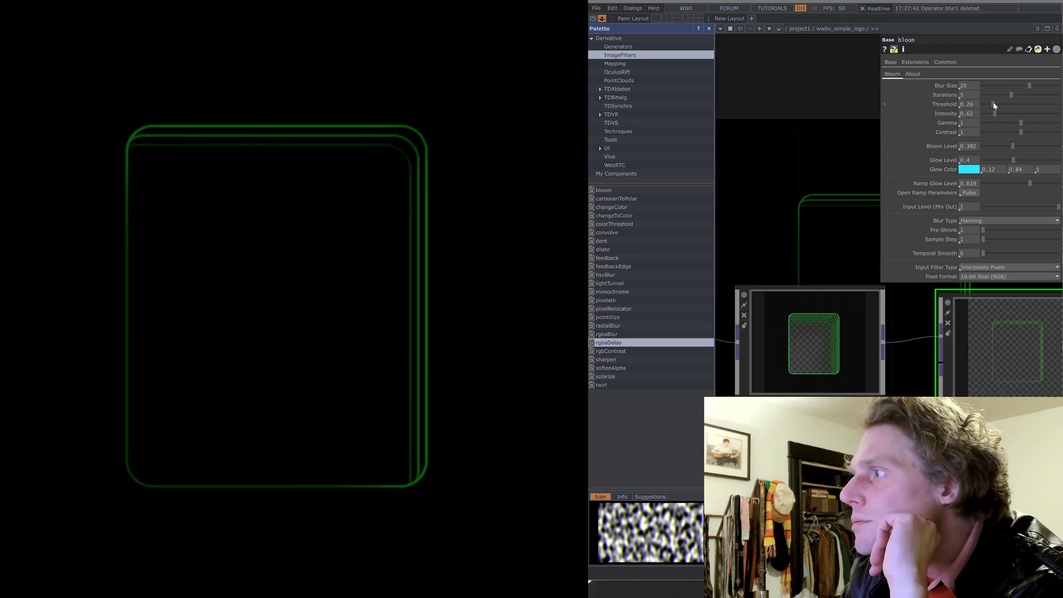
{"action": "left_click_drag", "start_coordinate": [994, 105], "coordinate": [983, 106]}
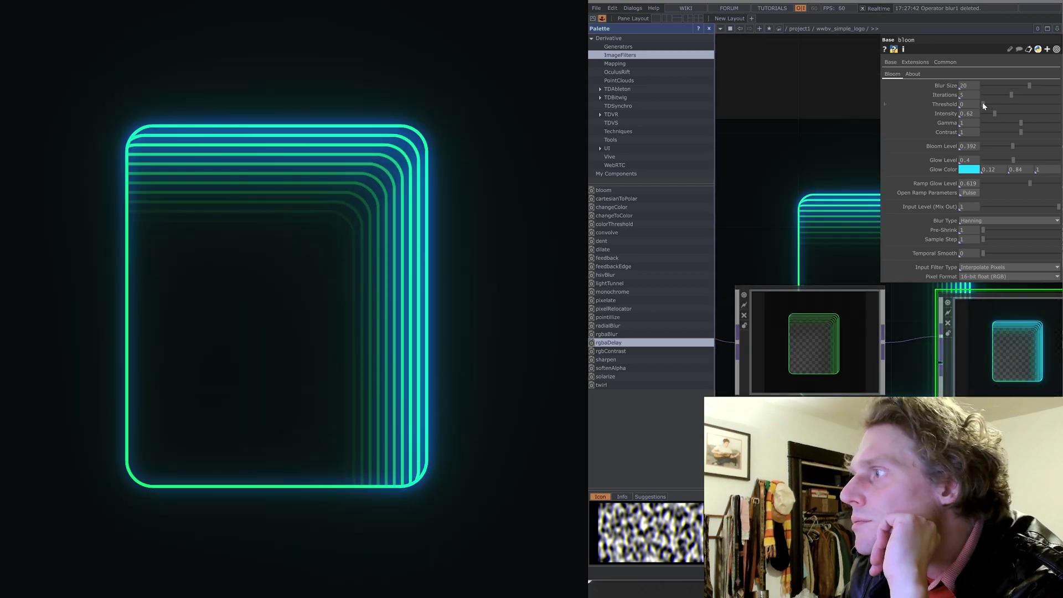
{"action": "left_click_drag", "start_coordinate": [1014, 160], "coordinate": [1010, 159]}
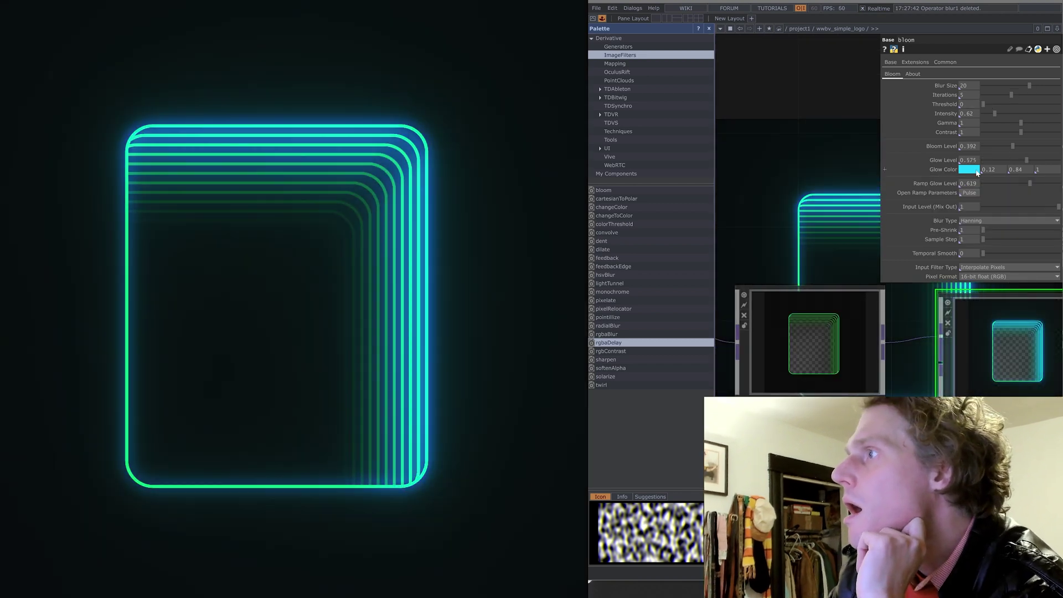
{"action": "middle_click_drag", "start_coordinate": [972, 160], "coordinate": [970, 173]}
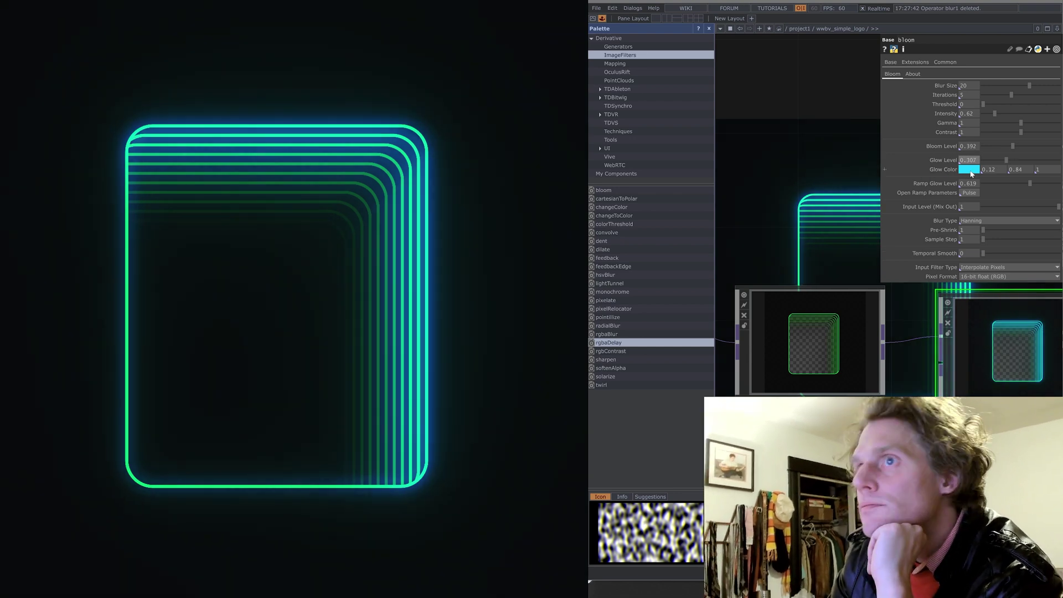
Copy rectangle2's Border Color parameter and paste it as a reference into bloom's Glow Color
{"action": "scroll", "coordinate": [862, 422], "scroll_direction": "down", "scroll_amount": 3}
{"action": "scroll", "coordinate": [919, 470], "scroll_direction": "down", "scroll_amount": 3}
{"action": "left_click_drag", "start_coordinate": [818, 492], "coordinate": [979, 493]}
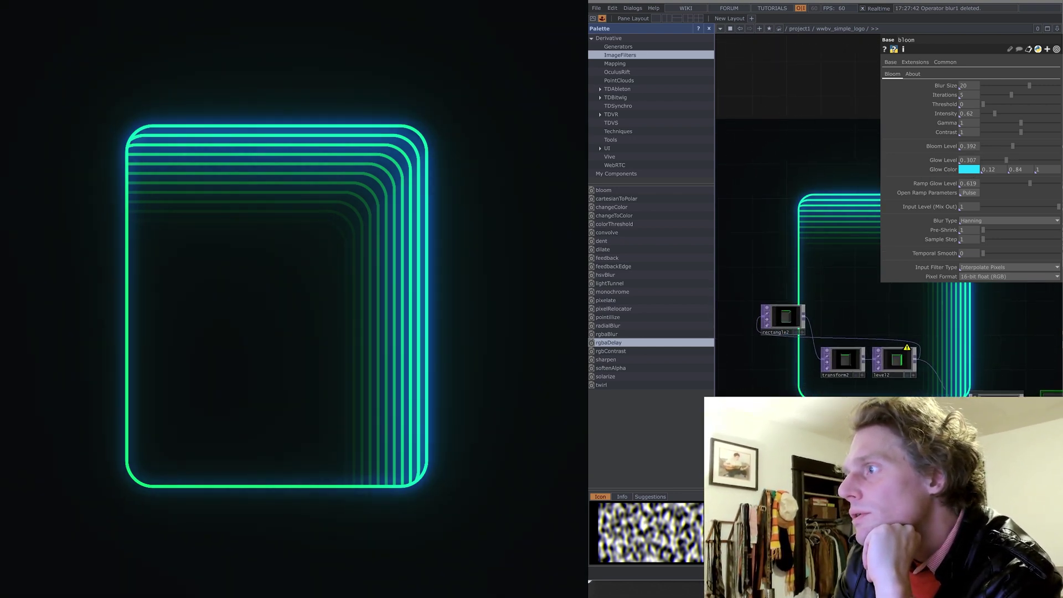
{"action": "left_click", "coordinate": [786, 318]}
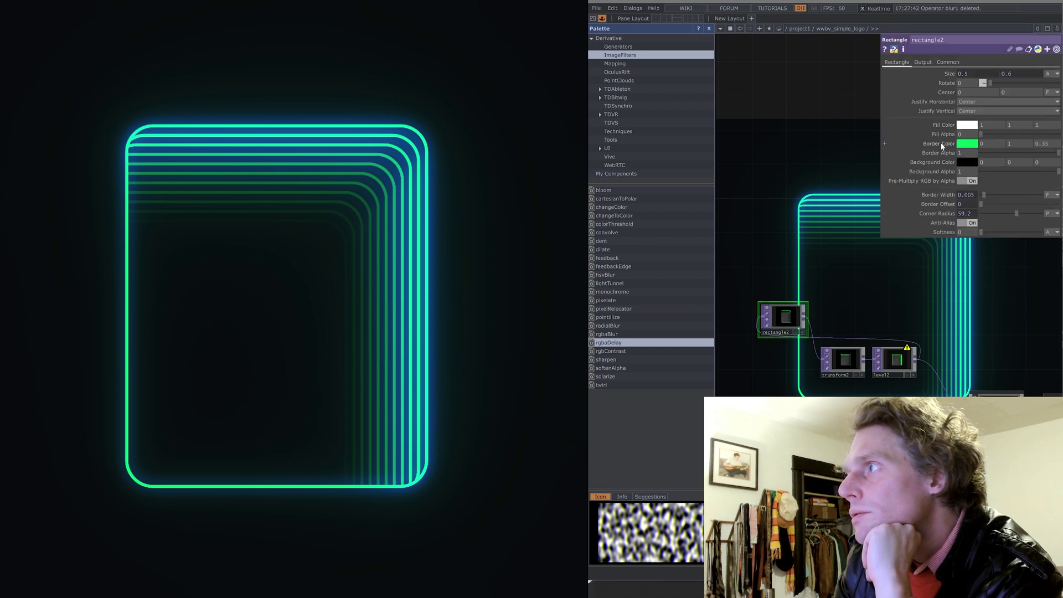
{"action": "right_click", "coordinate": [943, 147]}
{"action": "left_click", "coordinate": [871, 121]}
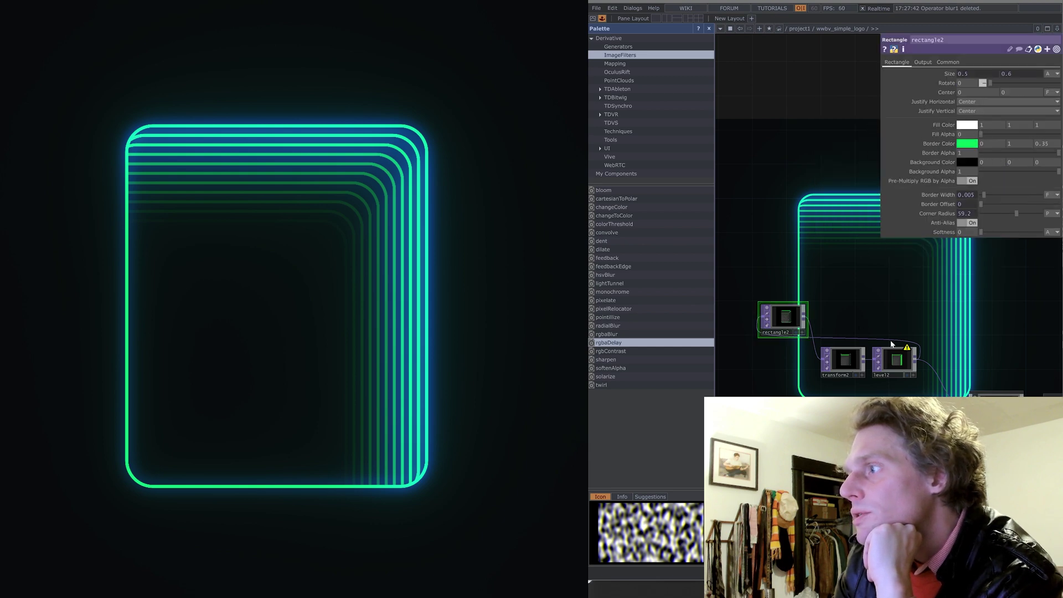
{"action": "left_click_drag", "start_coordinate": [974, 470], "coordinate": [823, 481]}
{"action": "left_click", "coordinate": [952, 317]}
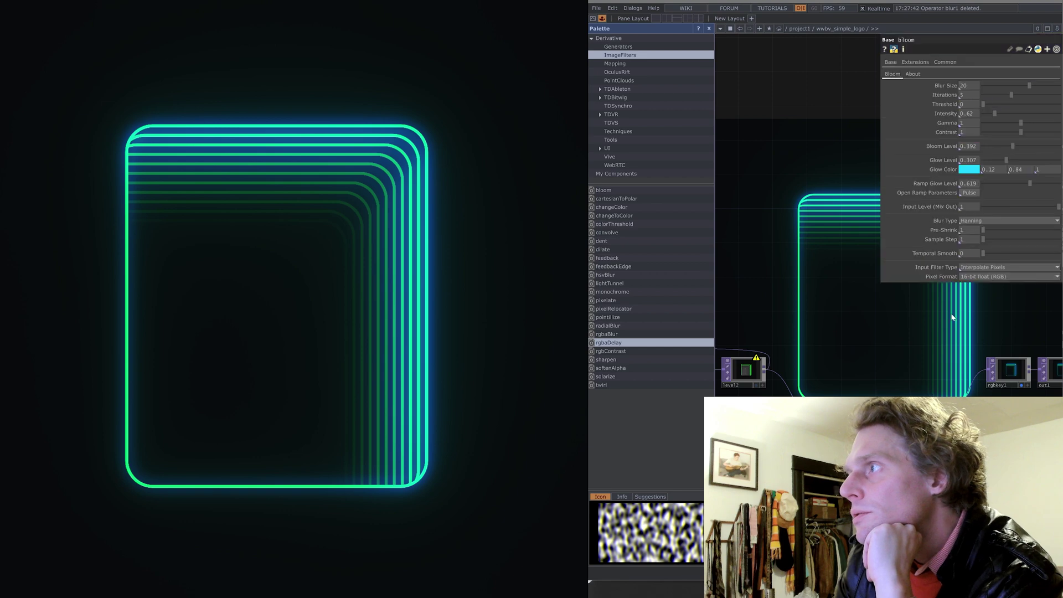
{"action": "right_click", "coordinate": [939, 169]}
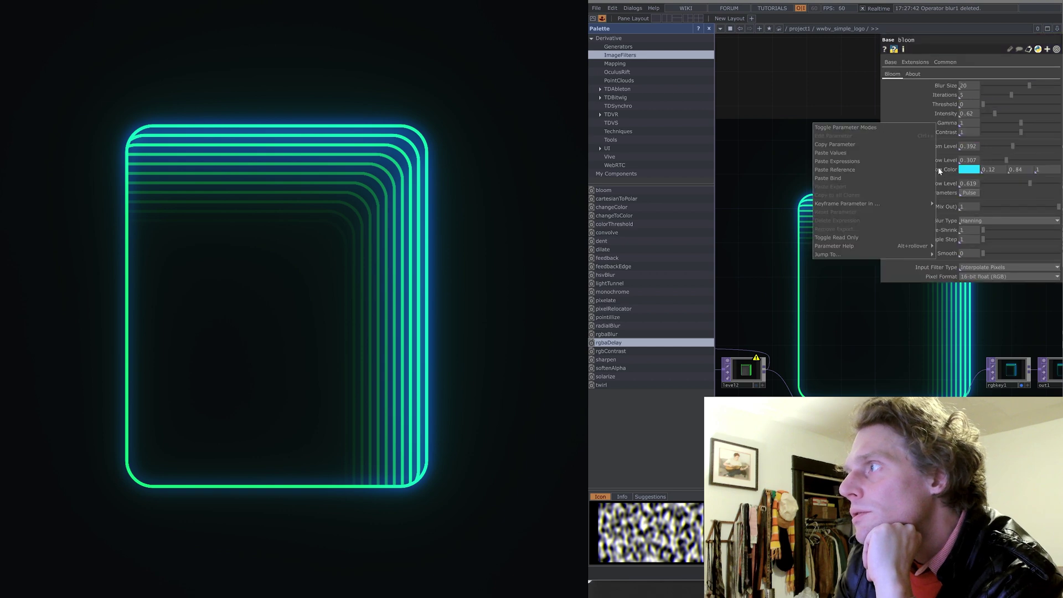
{"action": "left_click", "coordinate": [900, 171]}
Tune bloom's glow with Glow Level about 0.586, Ramp Glow Level about 0.24 and Threshold about 0.02
{"action": "left_click_drag", "start_coordinate": [959, 312], "coordinate": [887, 298]}
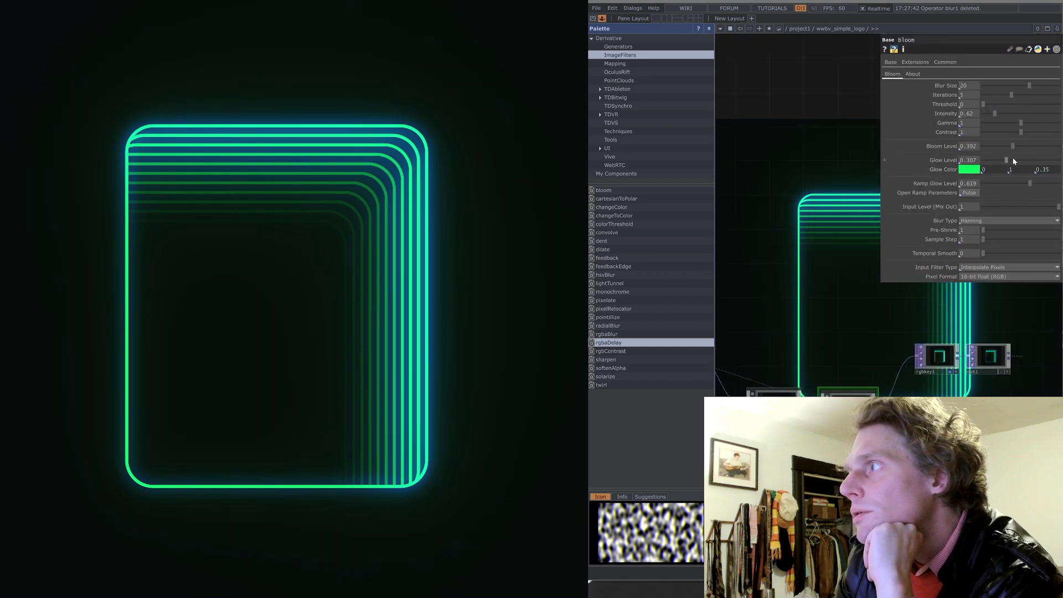
{"action": "left_click_drag", "start_coordinate": [1021, 185], "coordinate": [1027, 160]}
{"action": "left_click_drag", "start_coordinate": [983, 103], "coordinate": [985, 103]}
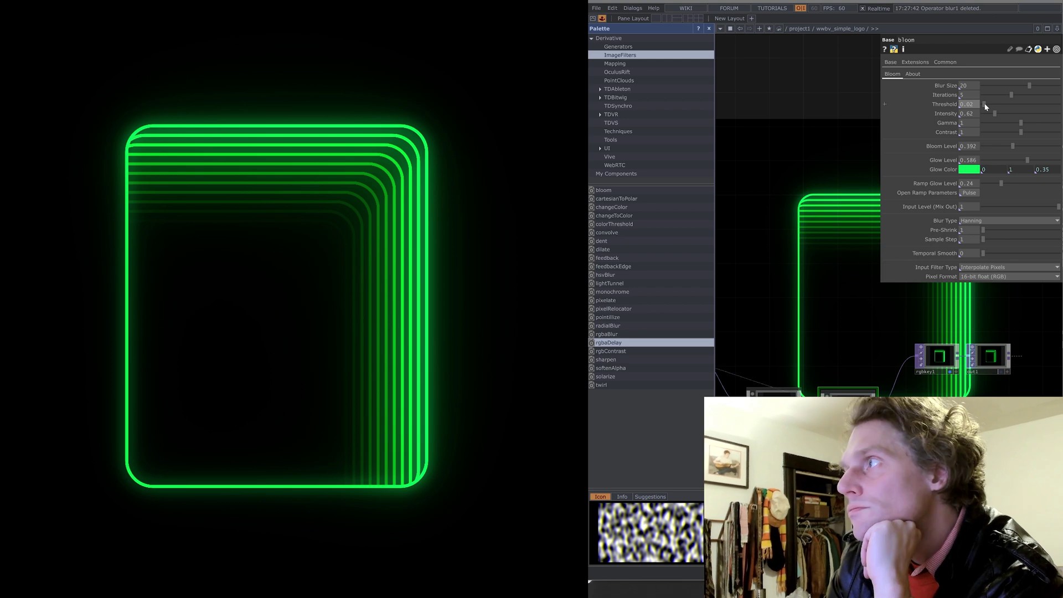
{"action": "mouse_move", "coordinate": [970, 105]}
{"action": "middle_mouse_down"}
{"action": "mouse_move", "coordinate": [968, 95]}
{"action": "mouse_move", "coordinate": [983, 94]}
{"action": "mouse_move", "coordinate": [973, 87]}
{"action": "middle_mouse_up"}
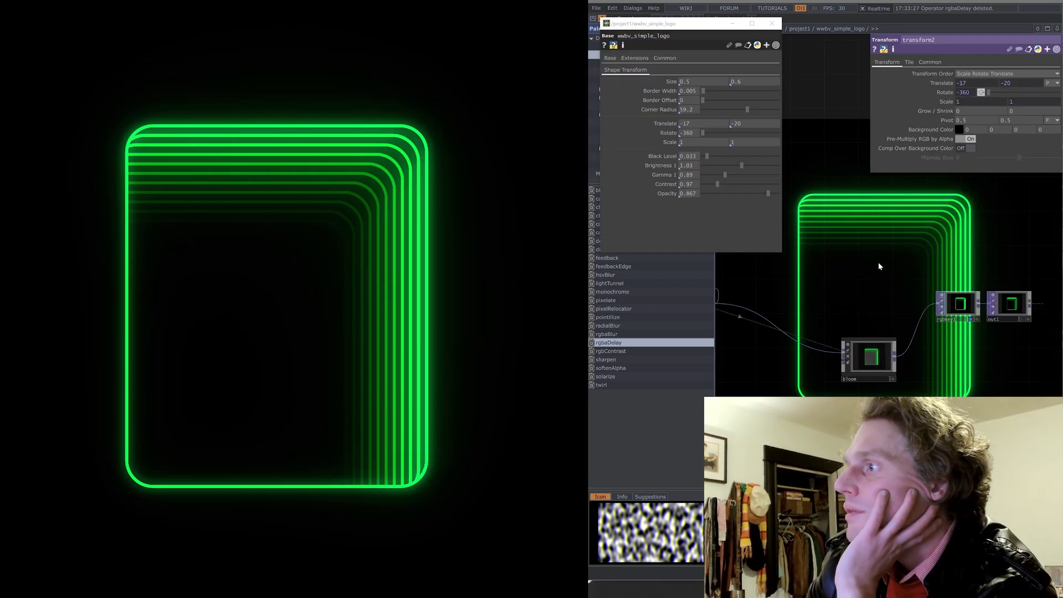
{"action": "left_click_drag", "start_coordinate": [878, 261], "coordinate": [926, 295]}
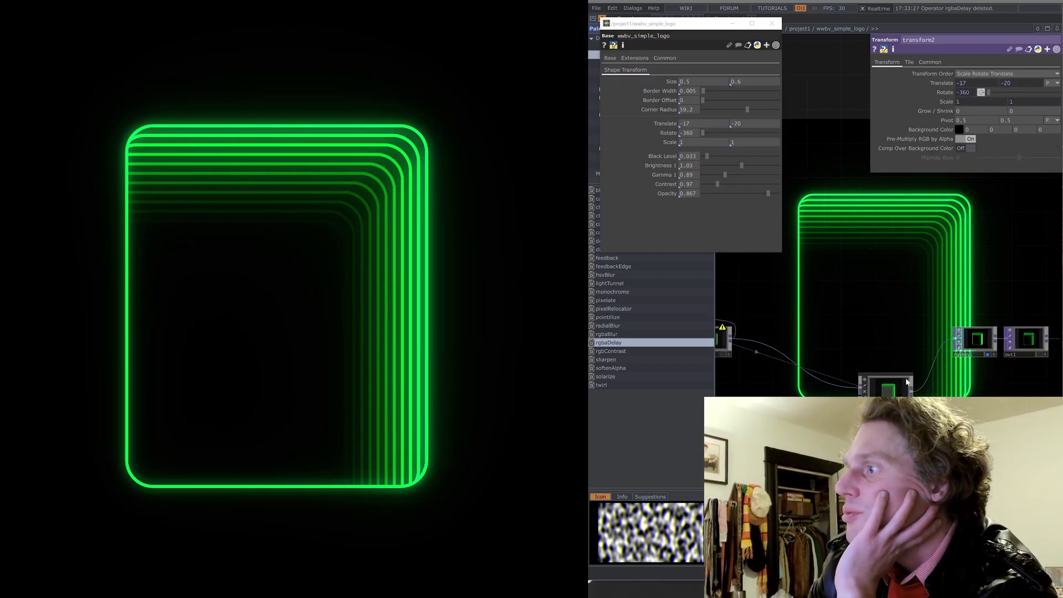
Line the bloom node up in front of rgbkey1 and set its Bloom Level to 0.324
{"action": "left_click_drag", "start_coordinate": [884, 388], "coordinate": [834, 342]}
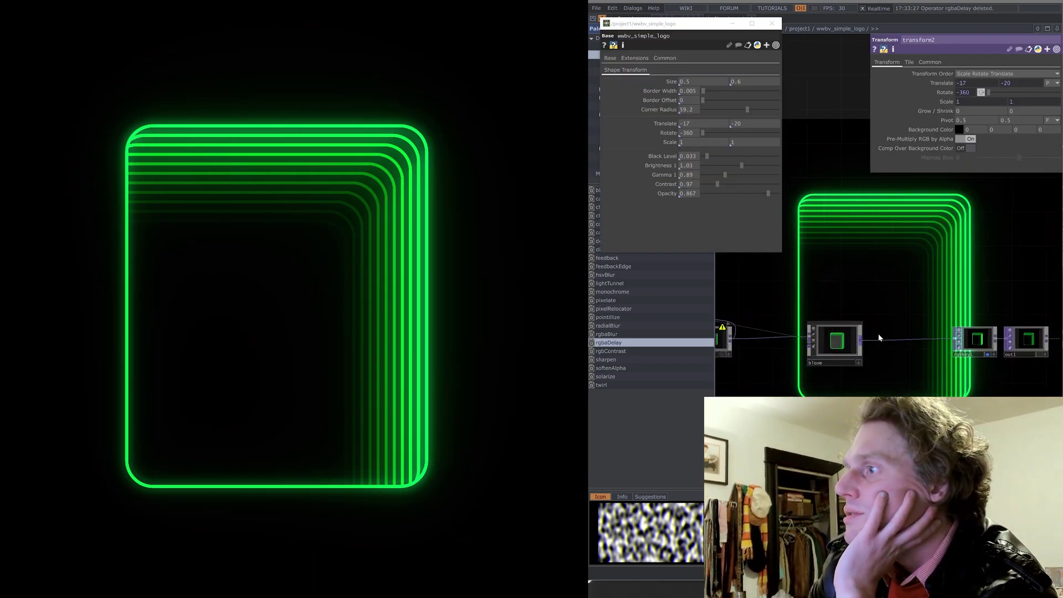
{"action": "left_click_drag", "start_coordinate": [972, 338], "coordinate": [920, 338]}
{"action": "mouse_move", "coordinate": [996, 147]}
{"action": "left_mouse_down"}
{"action": "mouse_move", "coordinate": [1007, 151]}
{"action": "mouse_move", "coordinate": [984, 154]}
{"action": "mouse_move", "coordinate": [1031, 151]}
{"action": "mouse_move", "coordinate": [977, 151]}
{"action": "mouse_move", "coordinate": [1017, 149]}
{"action": "mouse_move", "coordinate": [995, 154]}
{"action": "left_mouse_up"}
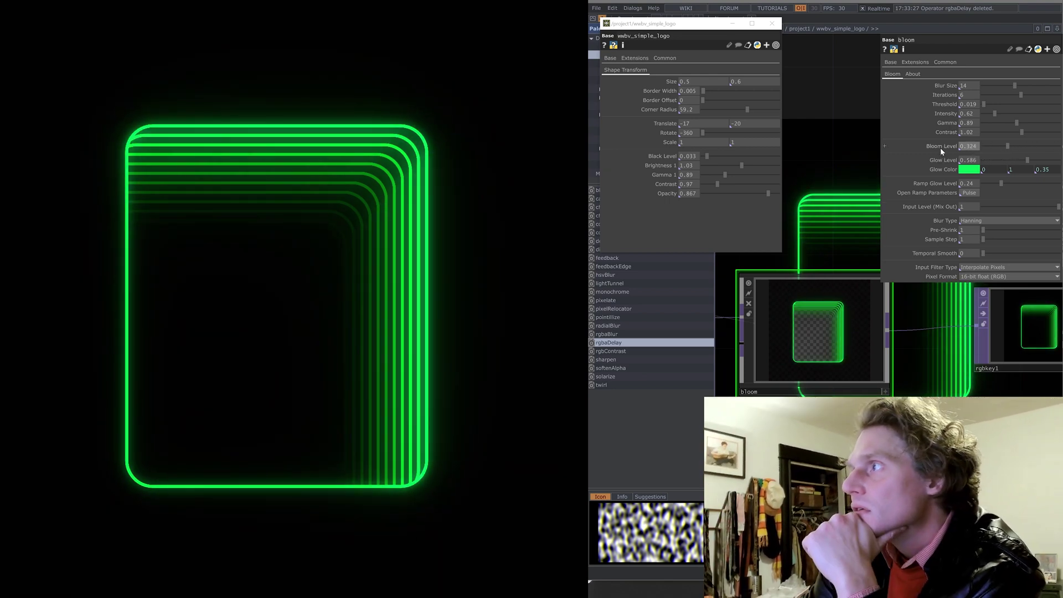
Close the floating parameter window and add a BLOOM custom parameter page to the wwbv_simple_logo component
{"action": "left_click", "coordinate": [773, 25]}
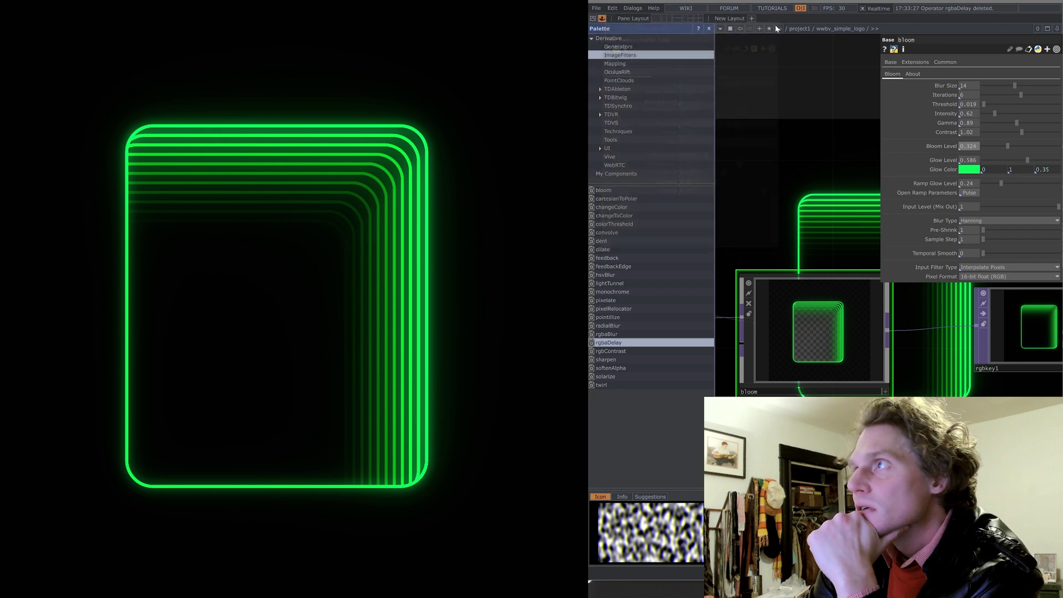
{"action": "right_click", "coordinate": [833, 29]}
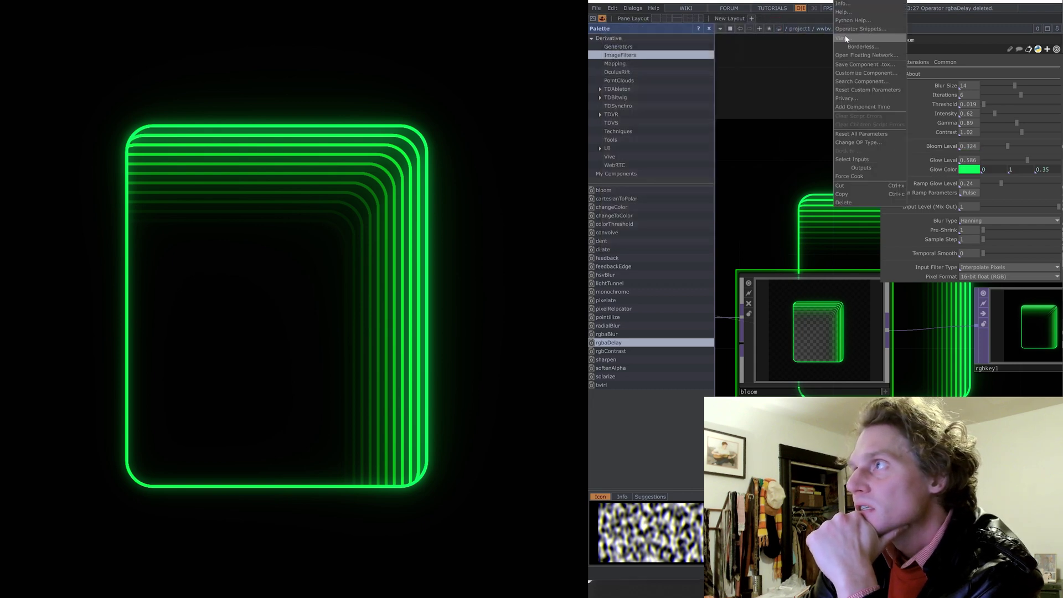
{"action": "left_click", "coordinate": [858, 74]}
{"action": "left_click_drag", "start_coordinate": [821, 22], "coordinate": [653, 22]}
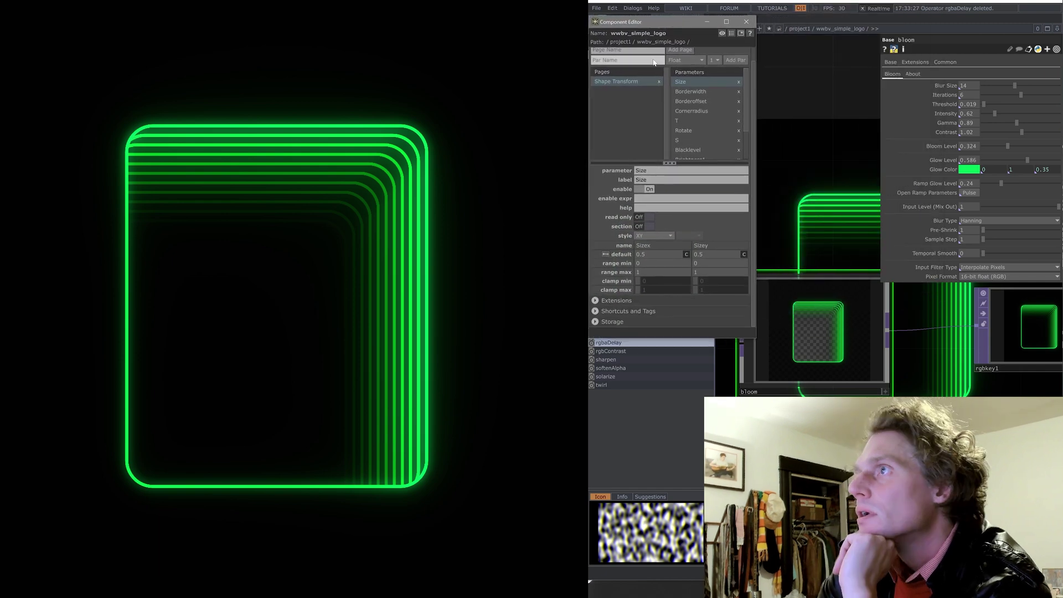
{"action": "left_click", "coordinate": [608, 51]}
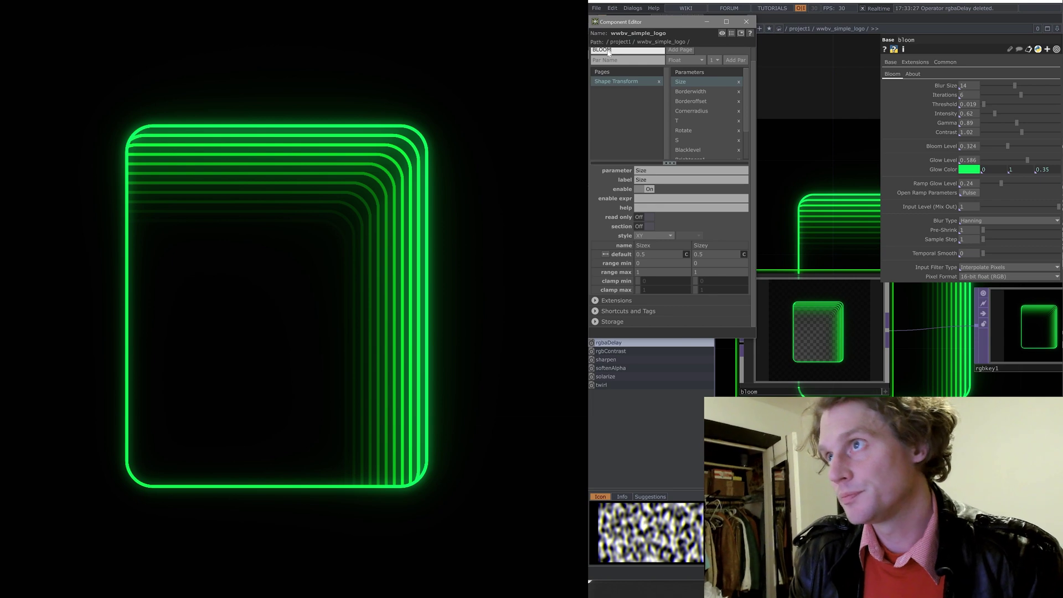
{"action": "left_click", "coordinate": [680, 50]}
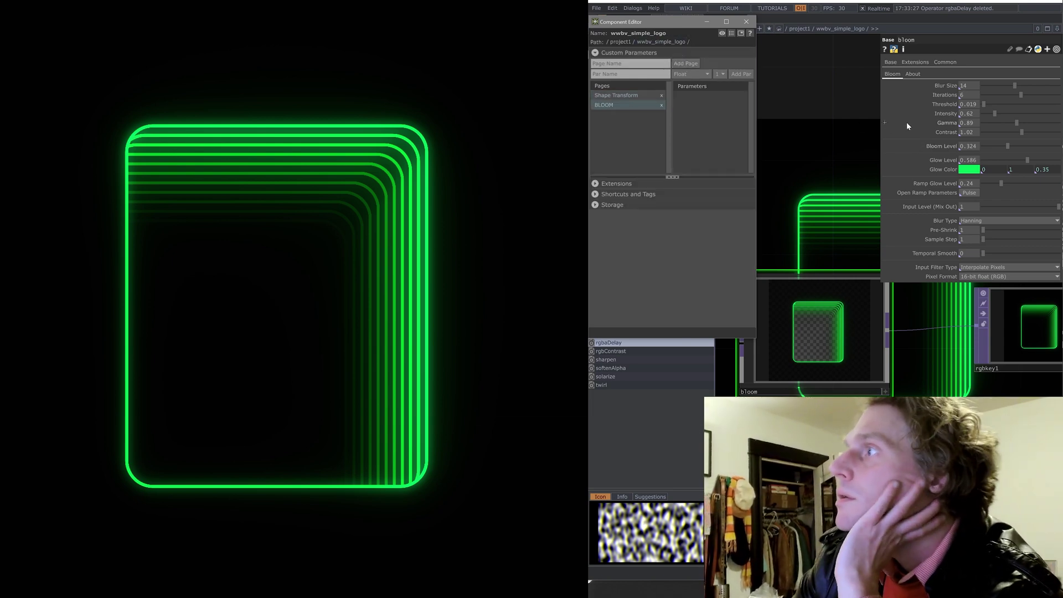
Add bloom's Threshold, Intensity, Gamma, Contrast and Bloom Level to the BLOOM page, binding each new parameter as master, with Bloom Level first
{"action": "left_click_drag", "start_coordinate": [942, 104], "coordinate": [692, 114]}
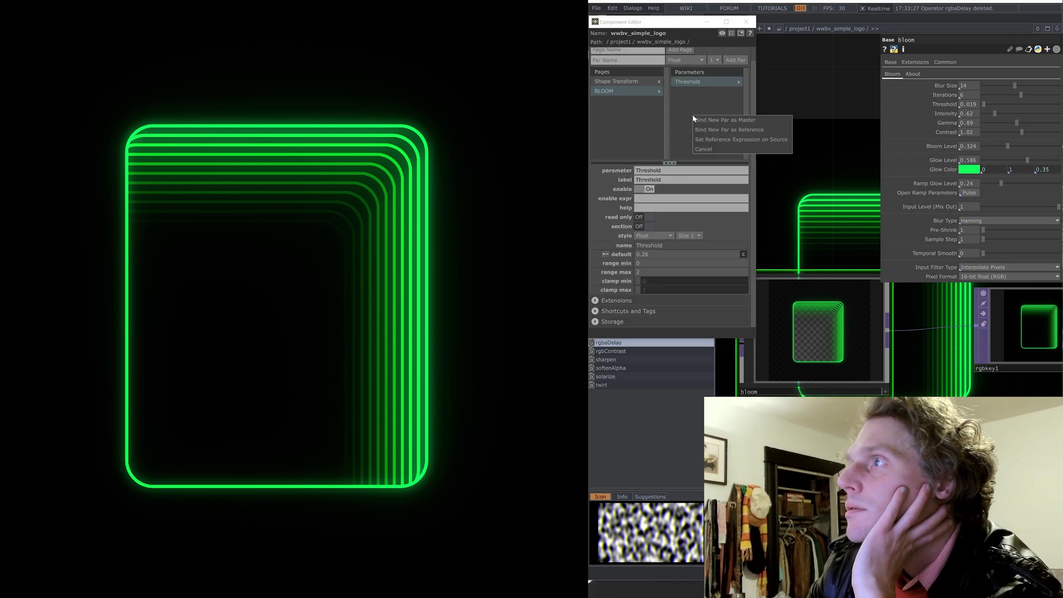
{"action": "left_click", "coordinate": [726, 121]}
{"action": "left_click_drag", "start_coordinate": [937, 114], "coordinate": [694, 111]}
{"action": "left_click", "coordinate": [797, 118]}
{"action": "left_click_drag", "start_coordinate": [946, 125], "coordinate": [711, 113]}
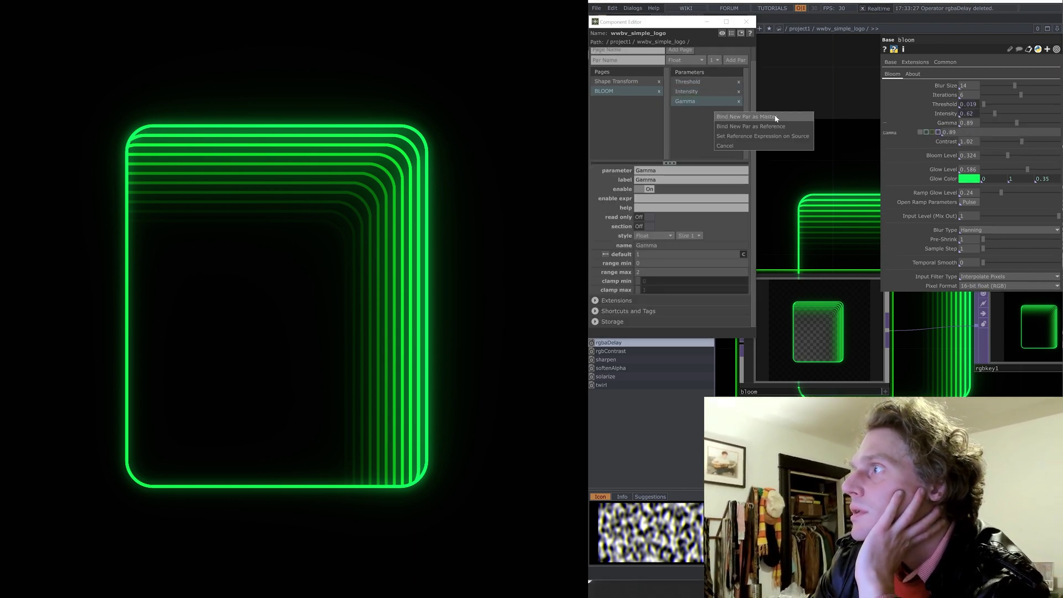
{"action": "left_click", "coordinate": [750, 117]}
{"action": "left_click_drag", "start_coordinate": [946, 142], "coordinate": [727, 135]}
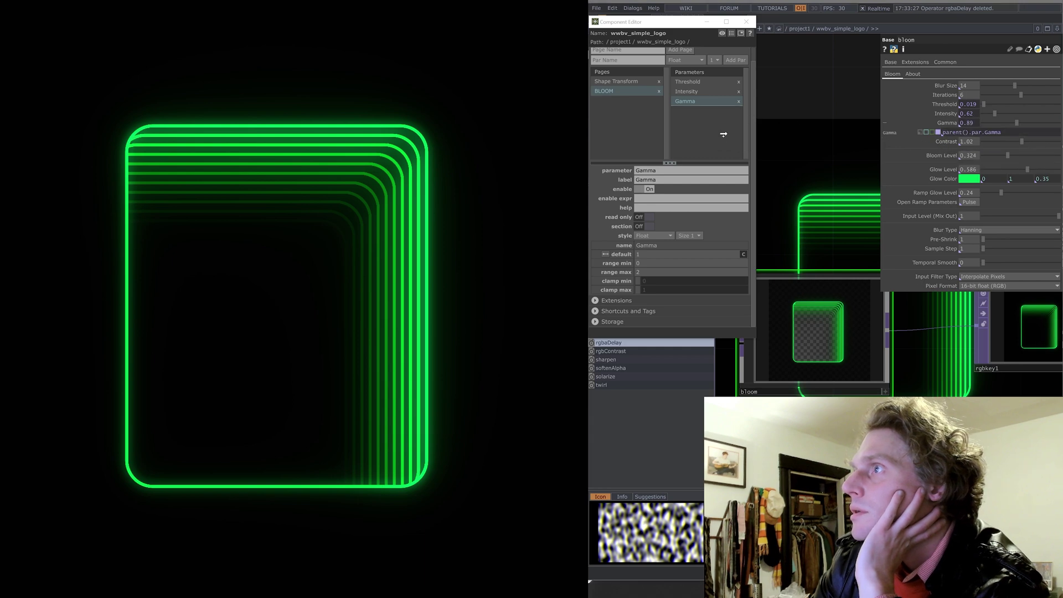
{"action": "left_click", "coordinate": [757, 139]}
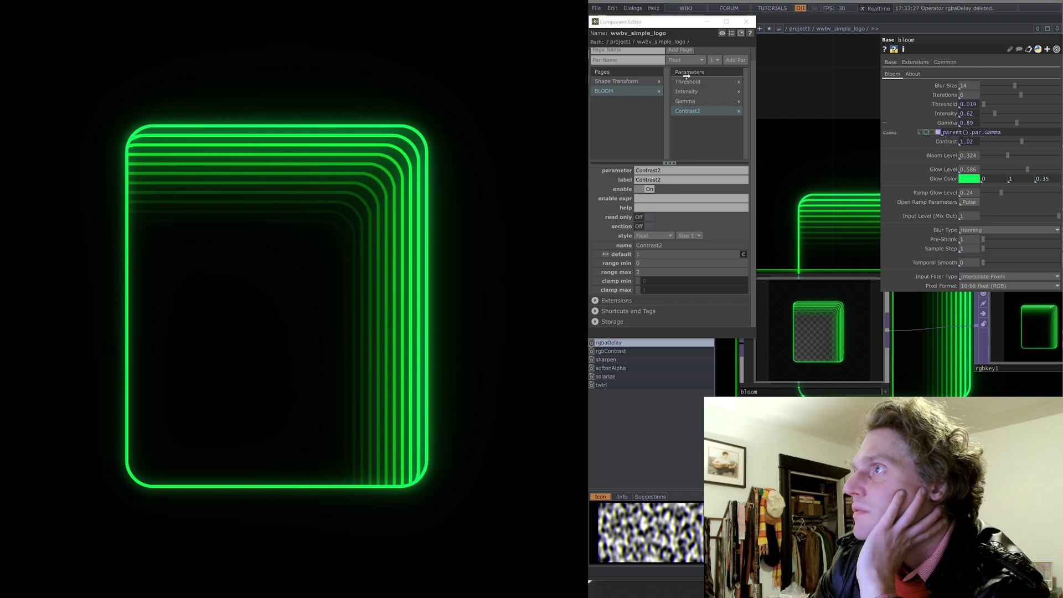
{"action": "left_click_drag", "start_coordinate": [687, 77], "coordinate": [689, 79]}
{"action": "left_click", "coordinate": [761, 81]}
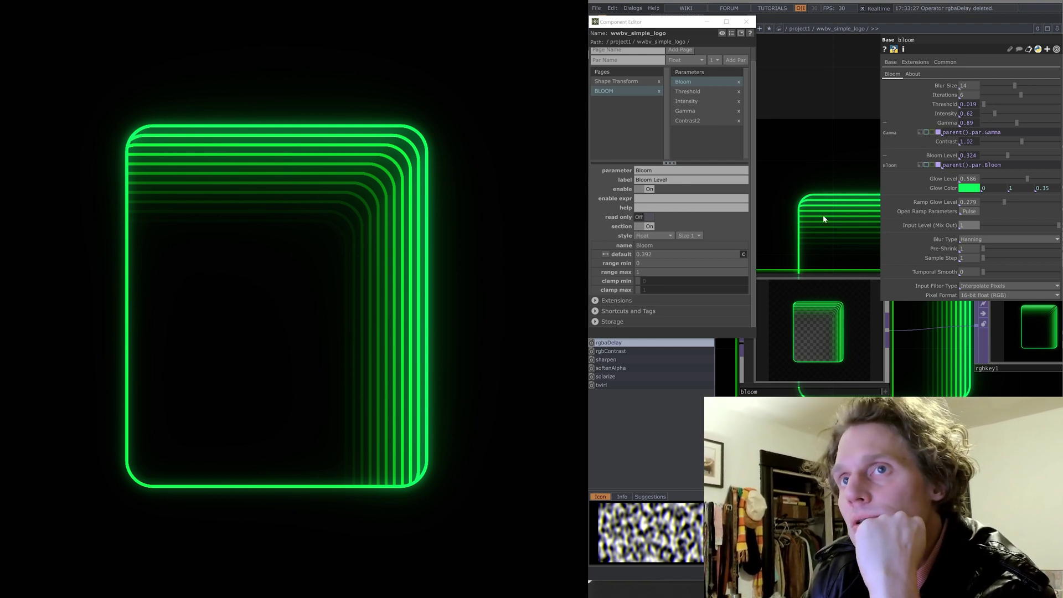
{"action": "scroll", "coordinate": [823, 219], "scroll_direction": "down", "scroll_amount": 4}
{"action": "left_click_drag", "start_coordinate": [851, 358], "coordinate": [933, 478]}
{"action": "left_click_drag", "start_coordinate": [905, 404], "coordinate": [888, 404]}
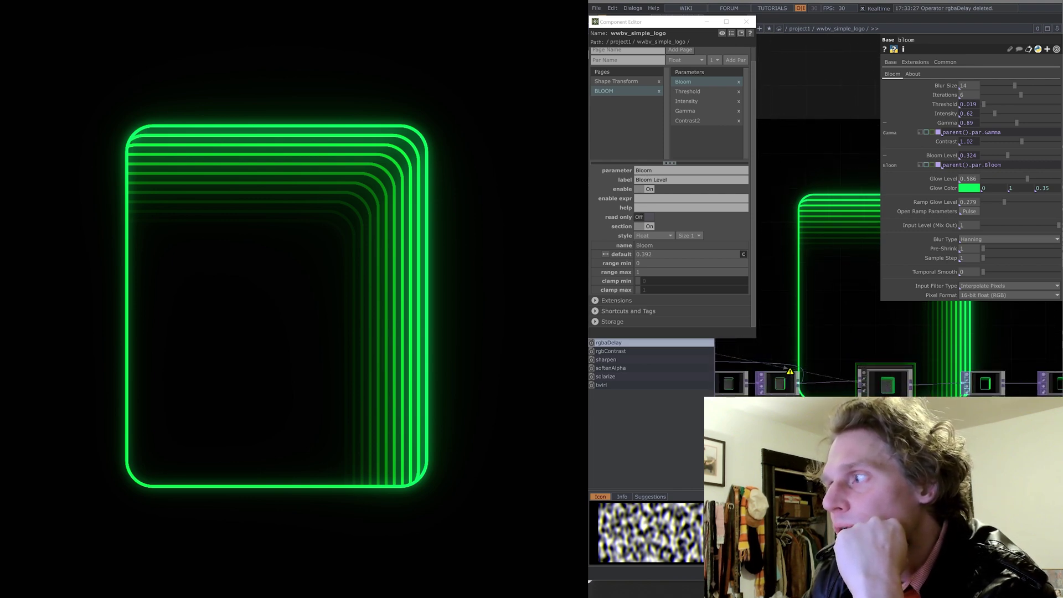
{"action": "left_click_drag", "start_coordinate": [941, 442], "coordinate": [869, 459]}
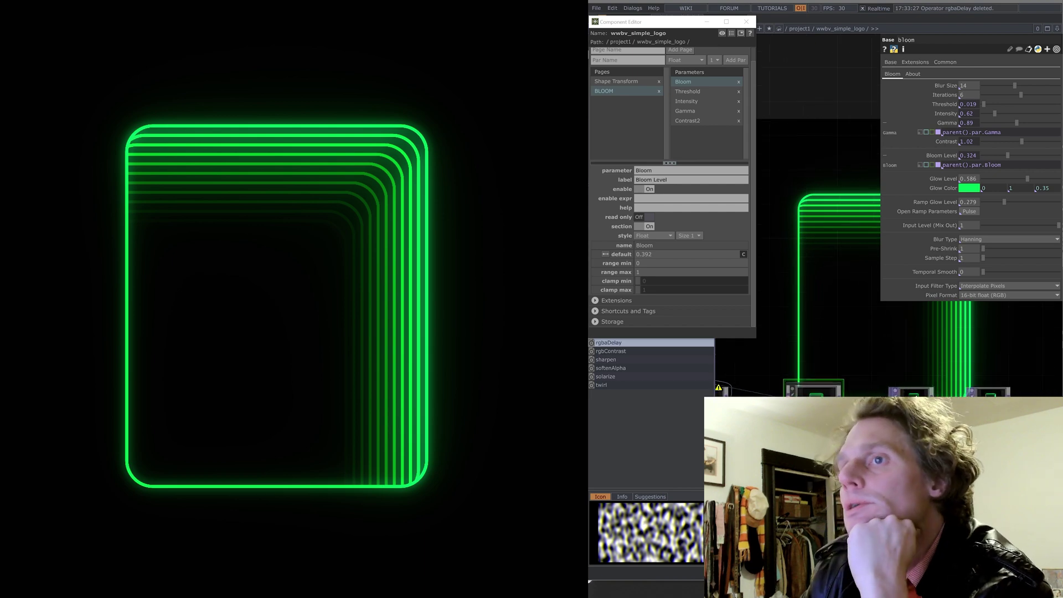
{"action": "left_click_drag", "start_coordinate": [736, 427], "coordinate": [899, 441]}
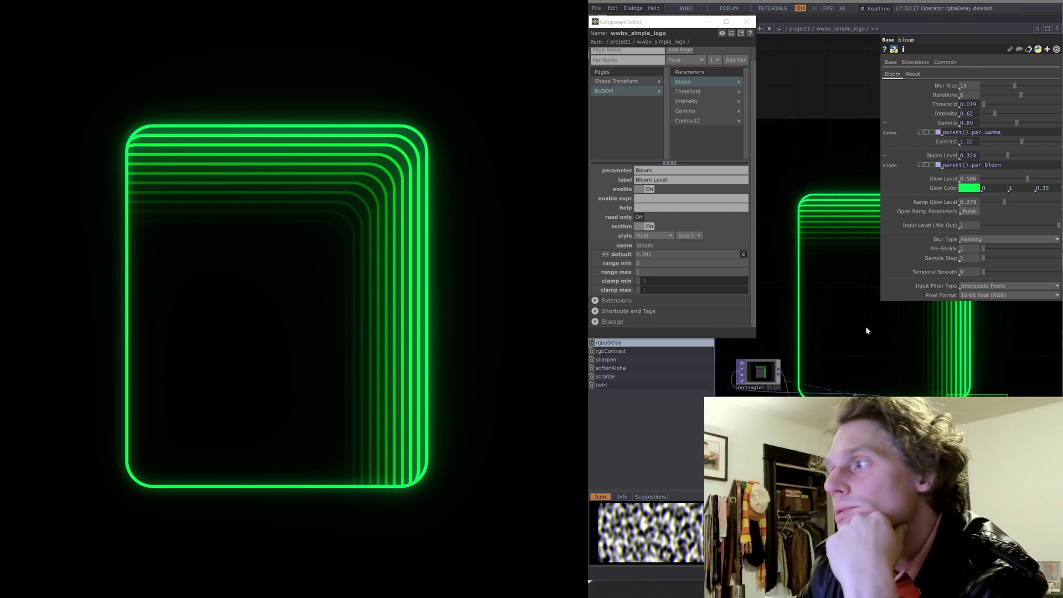
{"action": "mouse_move", "coordinate": [849, 342]}
{"action": "left_mouse_down"}
{"action": "mouse_move", "coordinate": [866, 340]}
{"action": "mouse_move", "coordinate": [856, 339]}
{"action": "left_mouse_up"}
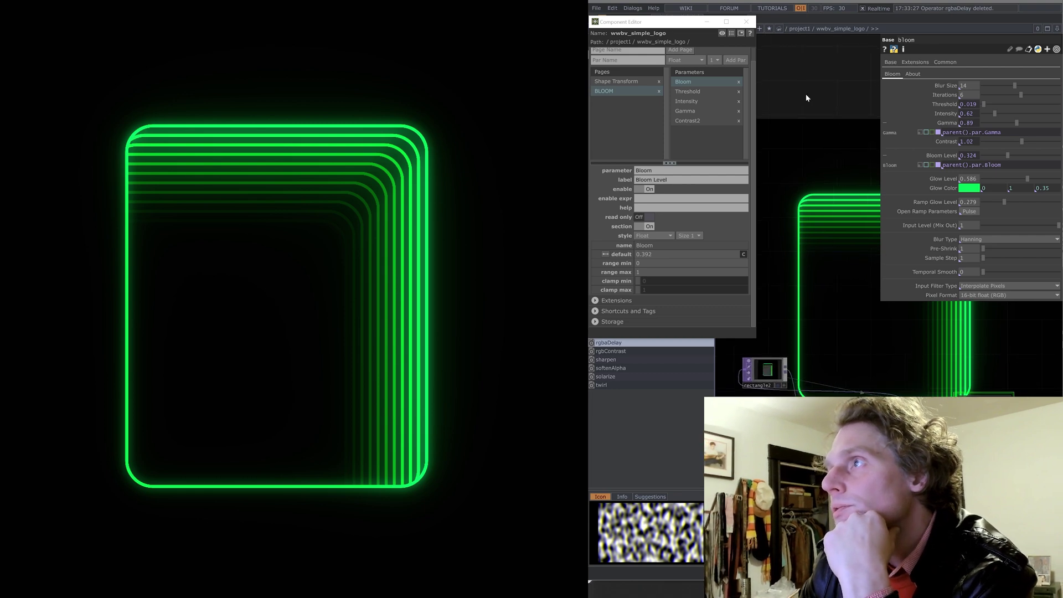
Close the Component Editor, return to the project1 network and check the component's BLOOM and Shape Transform parameter pages
{"action": "left_click", "coordinate": [748, 22]}
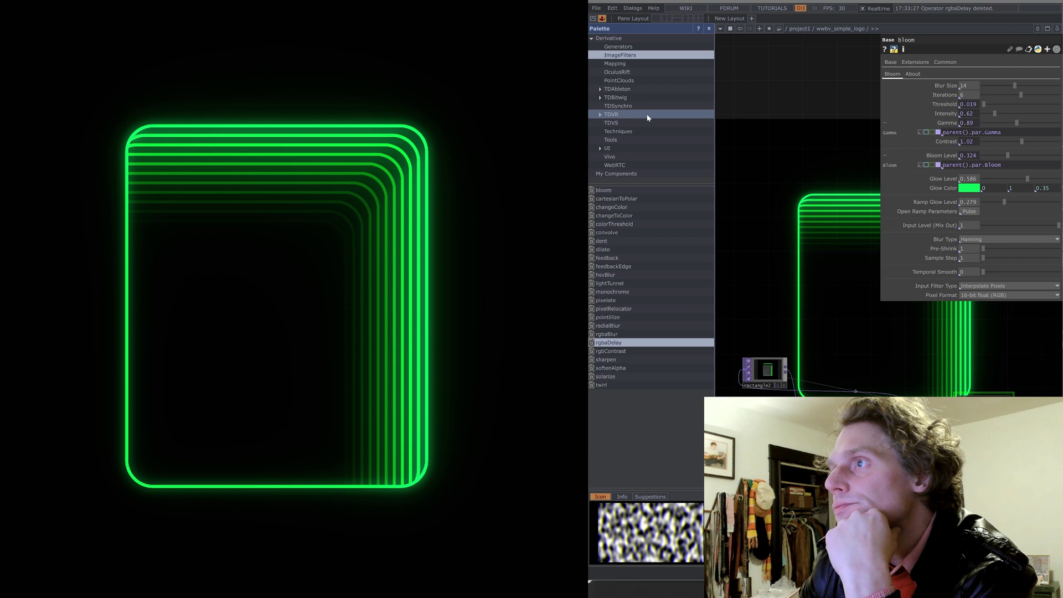
{"action": "left_click", "coordinate": [799, 28]}
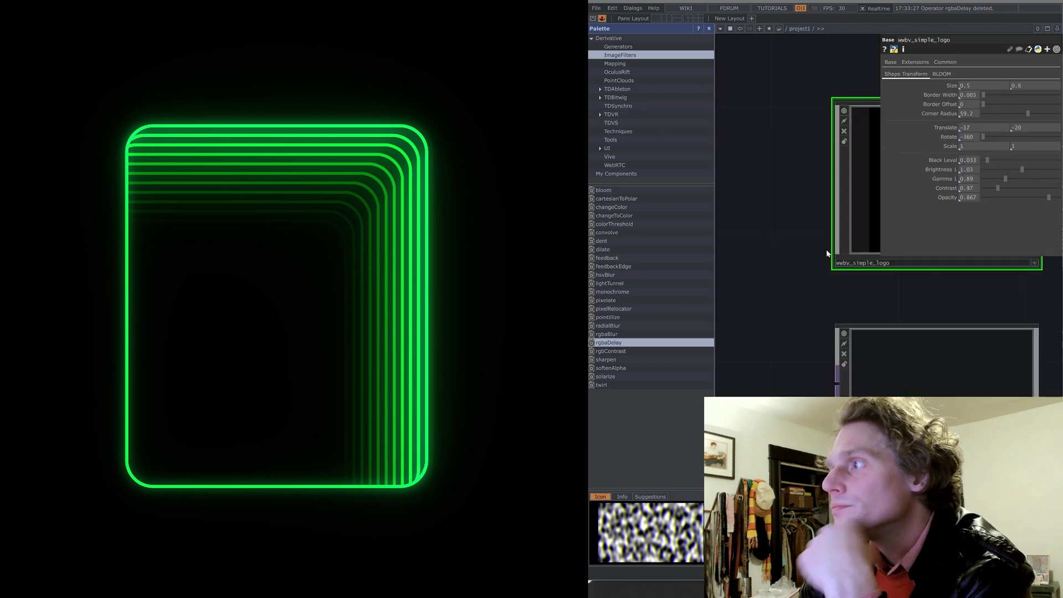
{"action": "left_click_drag", "start_coordinate": [944, 294], "coordinate": [861, 455]}
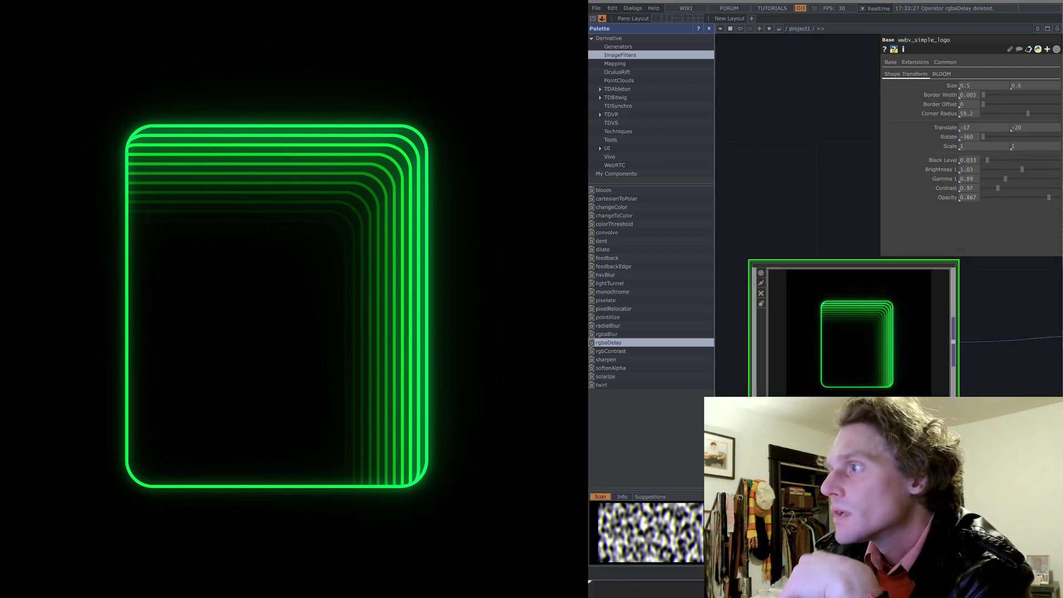
{"action": "left_click_drag", "start_coordinate": [856, 210], "coordinate": [853, 222]}
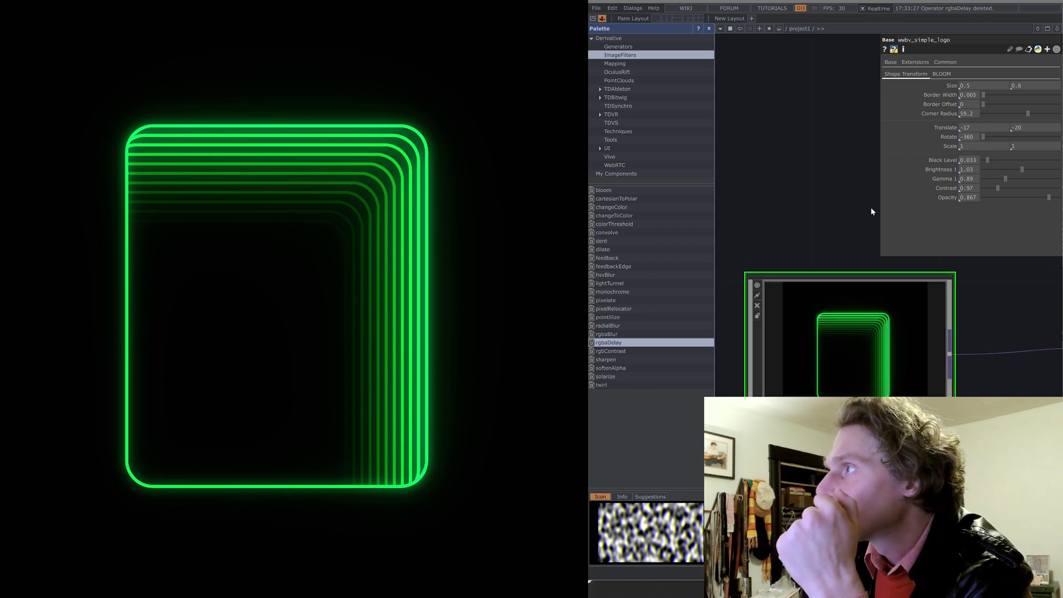
{"action": "left_click", "coordinate": [947, 75]}
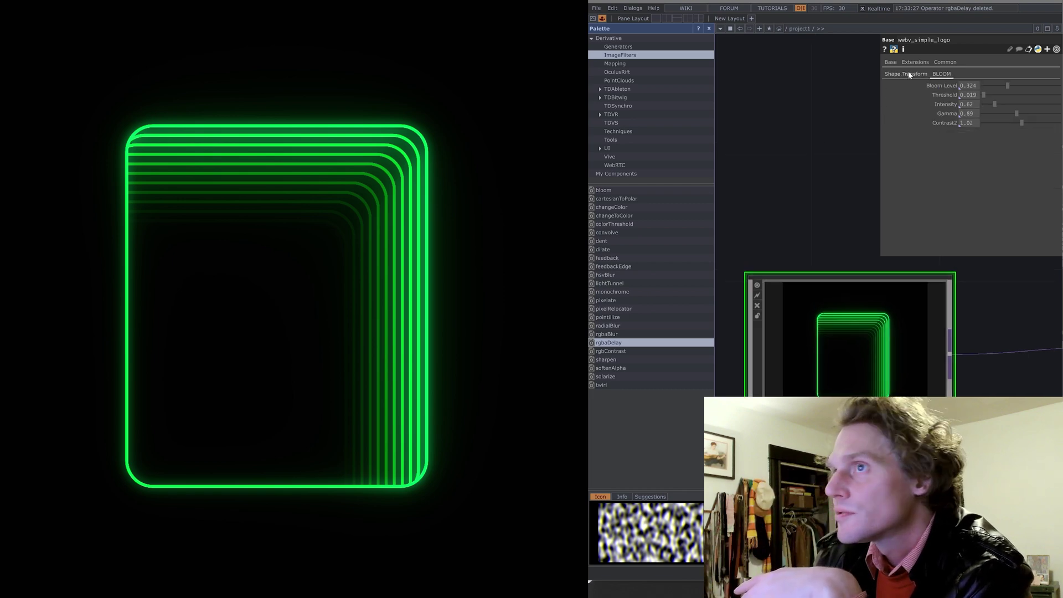
{"action": "left_click", "coordinate": [909, 75]}
{"action": "right_click", "coordinate": [844, 352]}
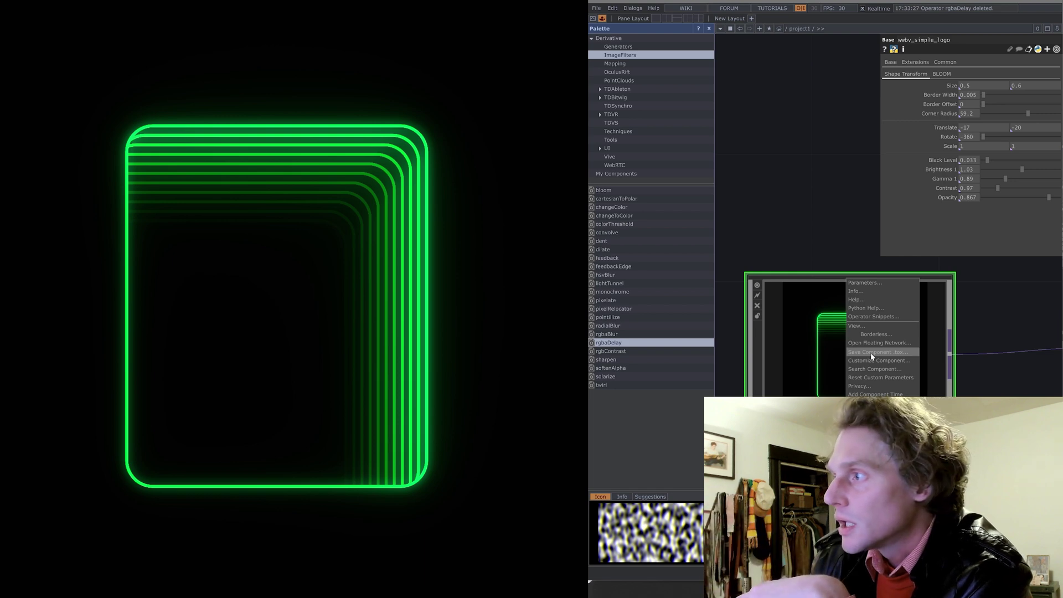
{"action": "left_click", "coordinate": [792, 214]}
{"action": "left_click_drag", "start_coordinate": [792, 215], "coordinate": [817, 218]}
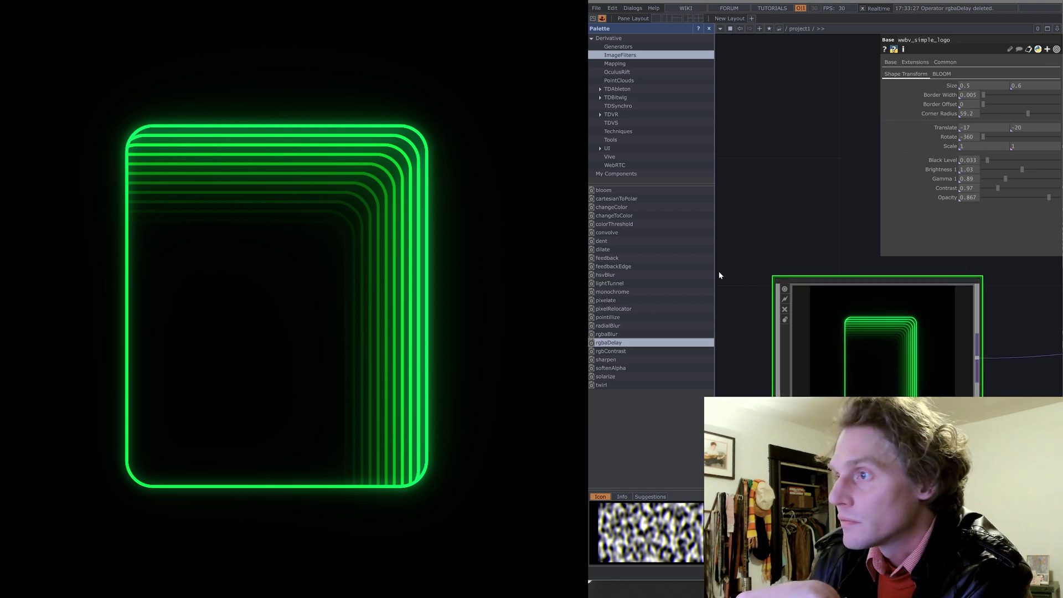
Create a Stream OBS folder under My Components in the Palette and expand My Components
{"action": "left_click", "coordinate": [610, 174]}
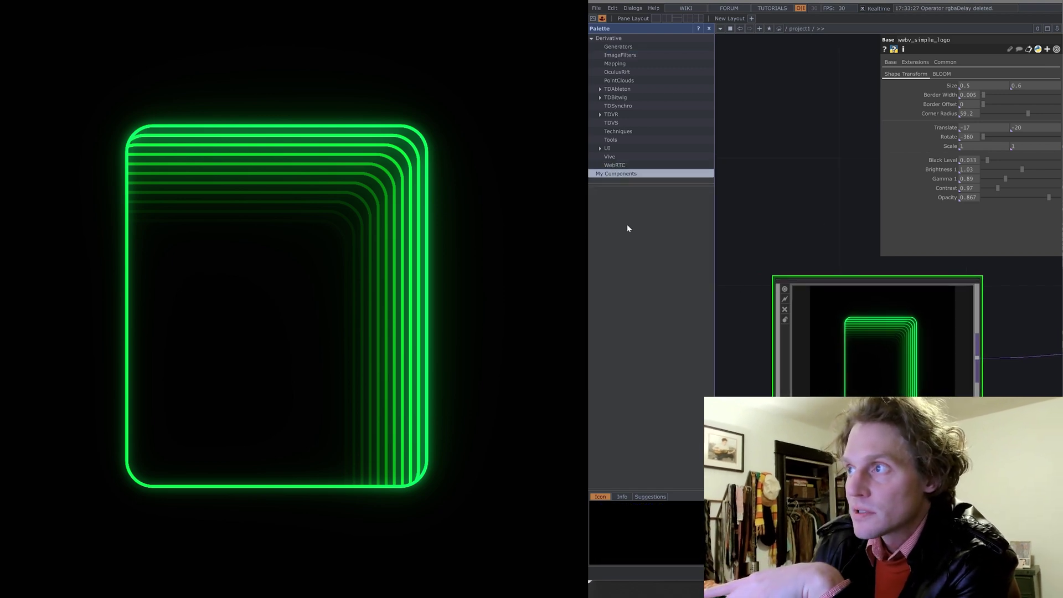
{"action": "right_click", "coordinate": [617, 175]}
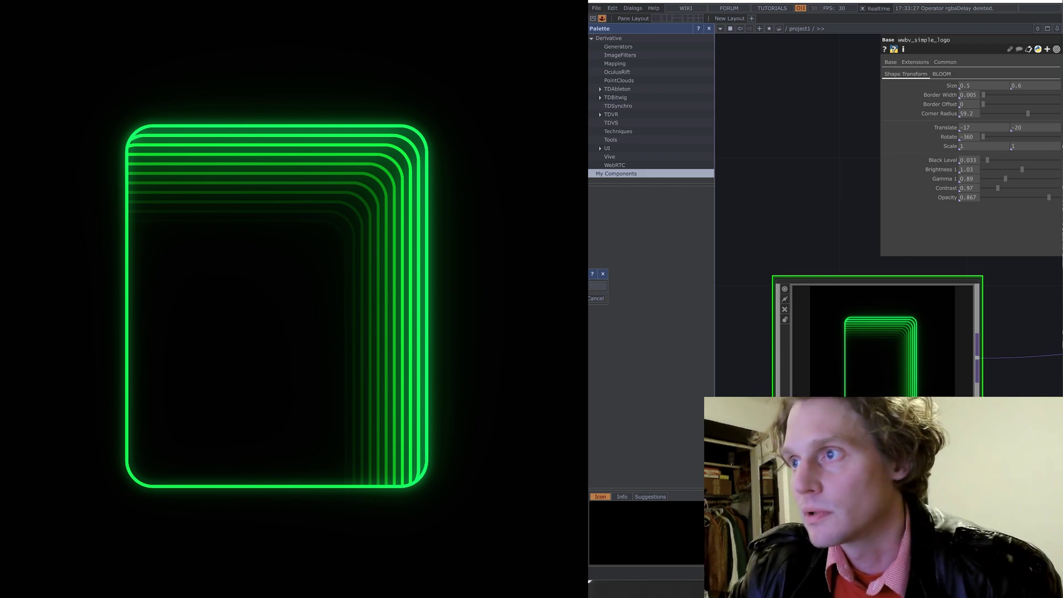
{"action": "key", "text": "Return"}
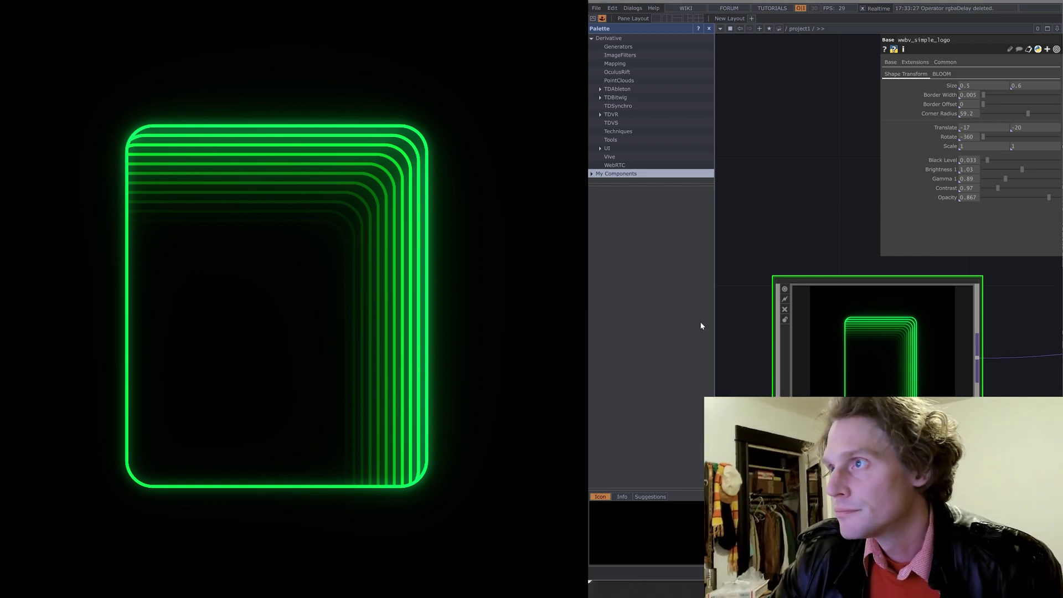
{"action": "left_click", "coordinate": [620, 173]}
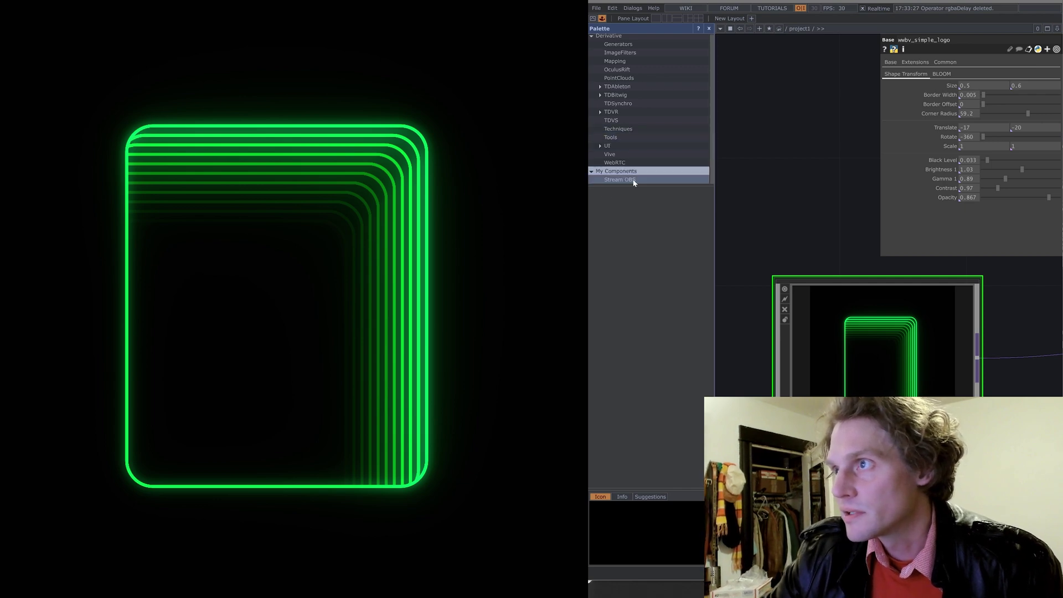
Save the wwbv_simple_logo component into the Stream OBS palette folder and select its saved entry there
{"action": "left_click_drag", "start_coordinate": [857, 370], "coordinate": [635, 182]}
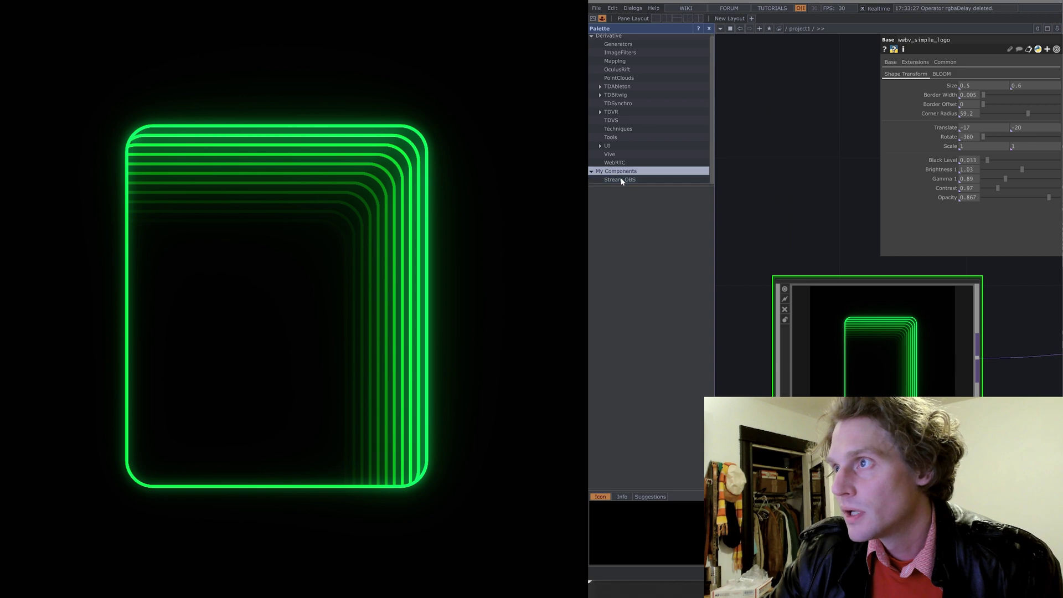
{"action": "left_click", "coordinate": [620, 179]}
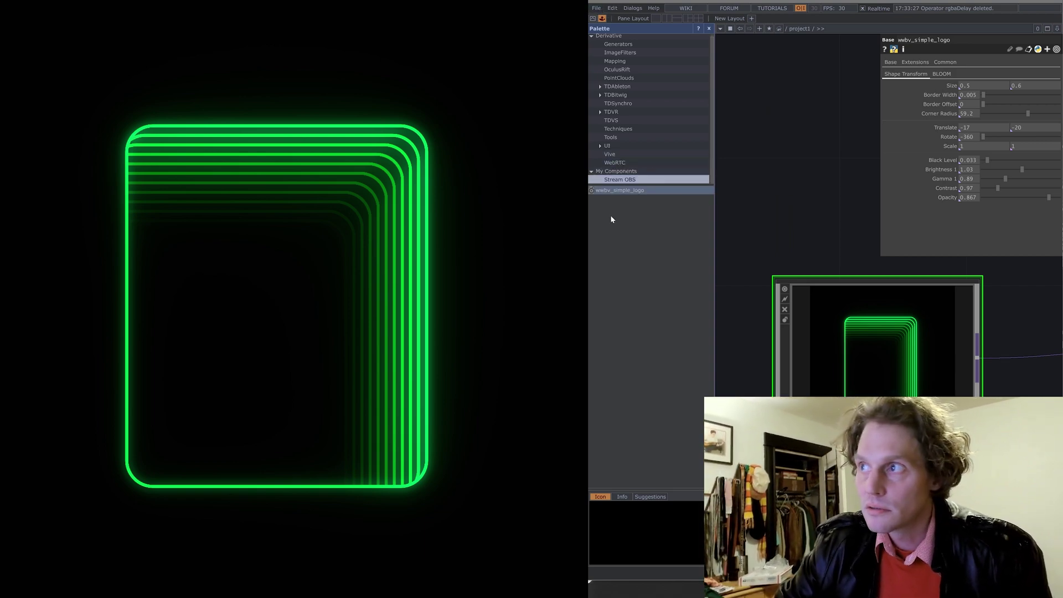
{"action": "left_click", "coordinate": [614, 191]}
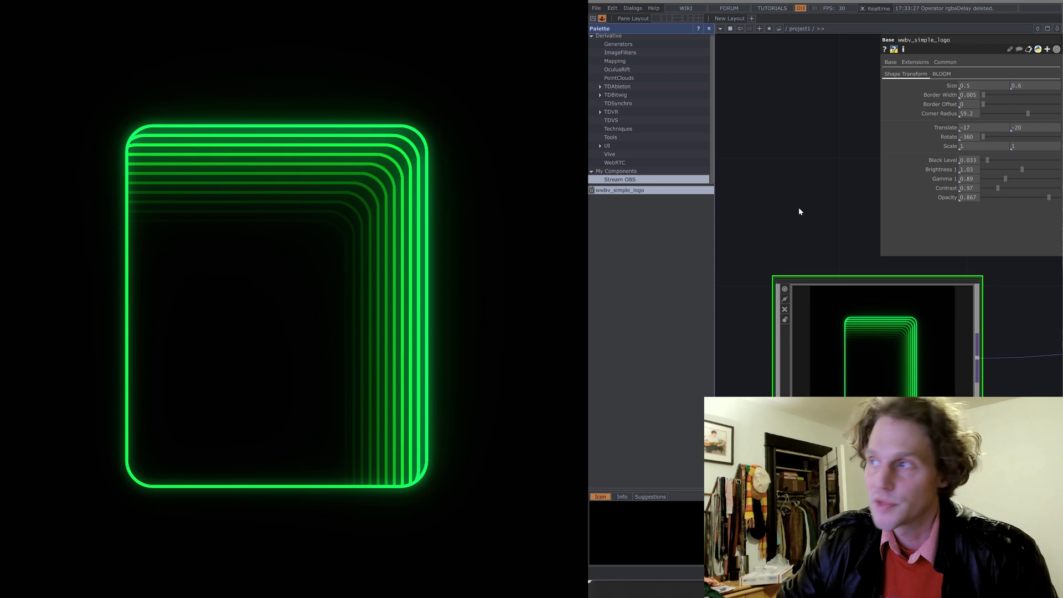
{"action": "left_click_drag", "start_coordinate": [740, 212], "coordinate": [765, 185]}
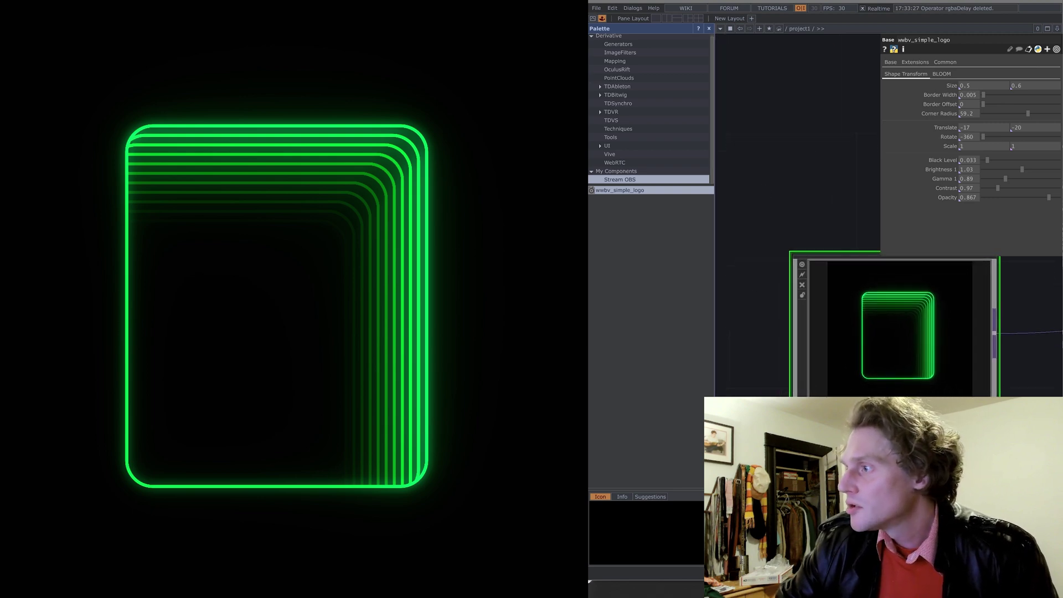
{"action": "left_click_drag", "start_coordinate": [1047, 276], "coordinate": [1013, 312]}
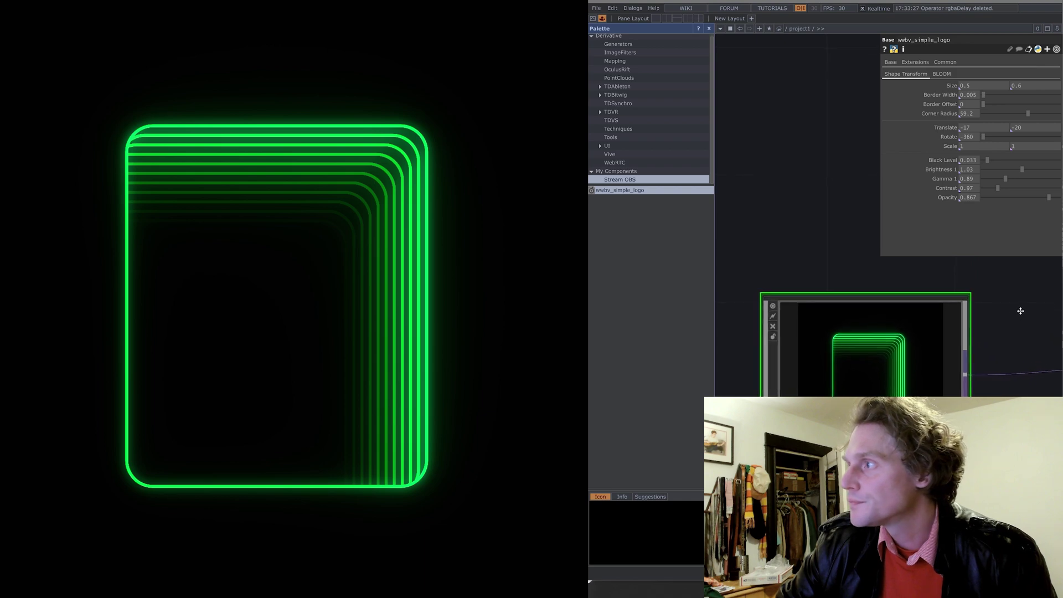
{"action": "left_click_drag", "start_coordinate": [1021, 320], "coordinate": [1027, 312]}
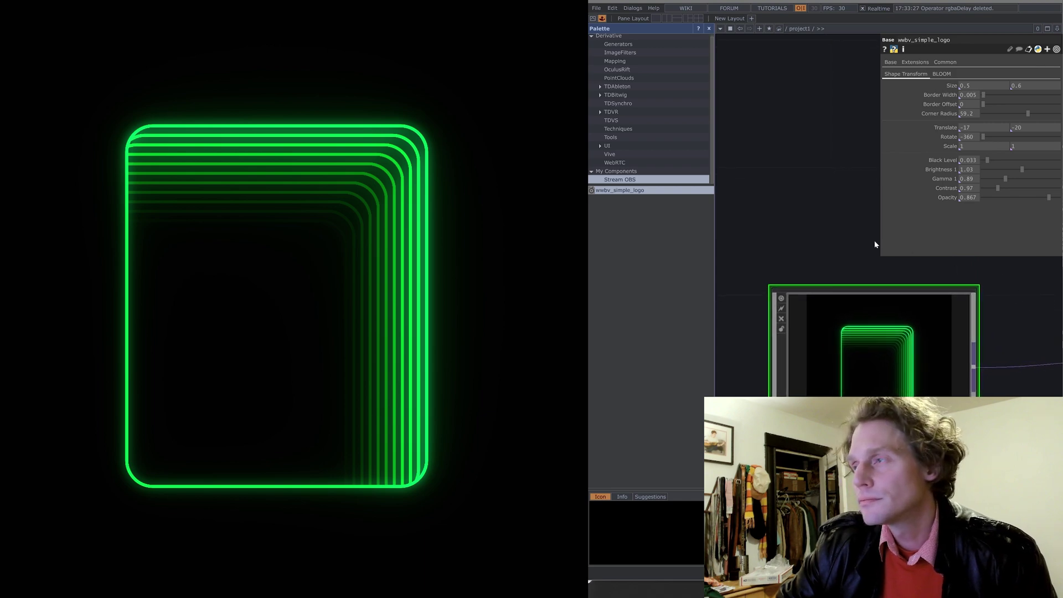
{"action": "left_click_drag", "start_coordinate": [809, 223], "coordinate": [813, 234]}
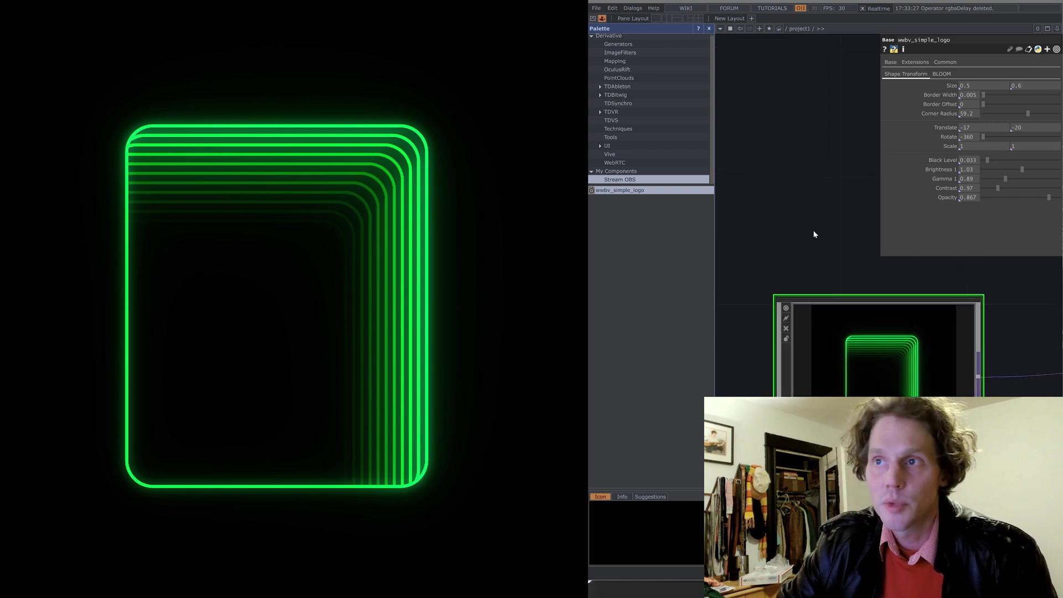